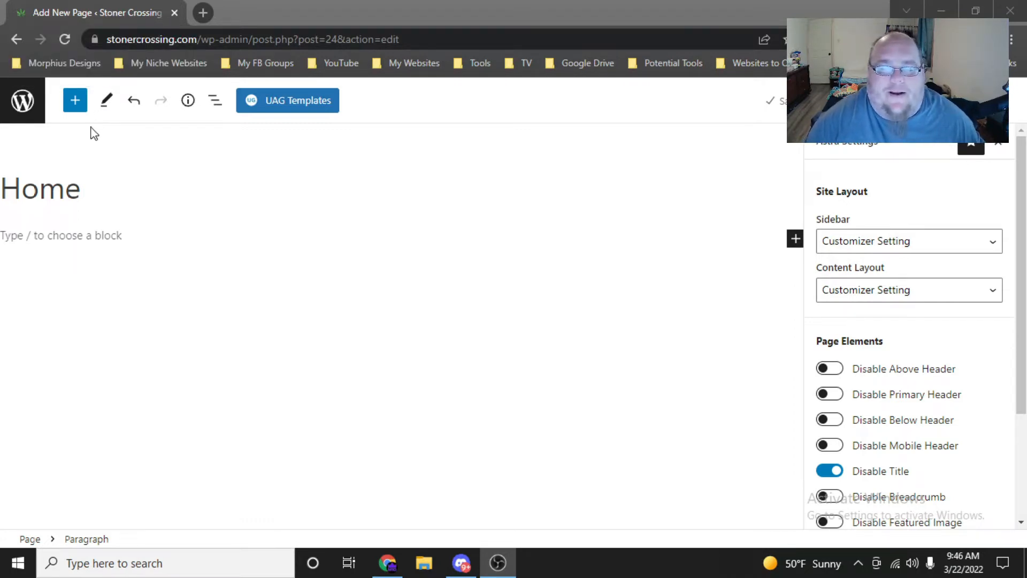
Add an Image block below the Home page title and open the media library for choosing its picture
left_click(92, 233)
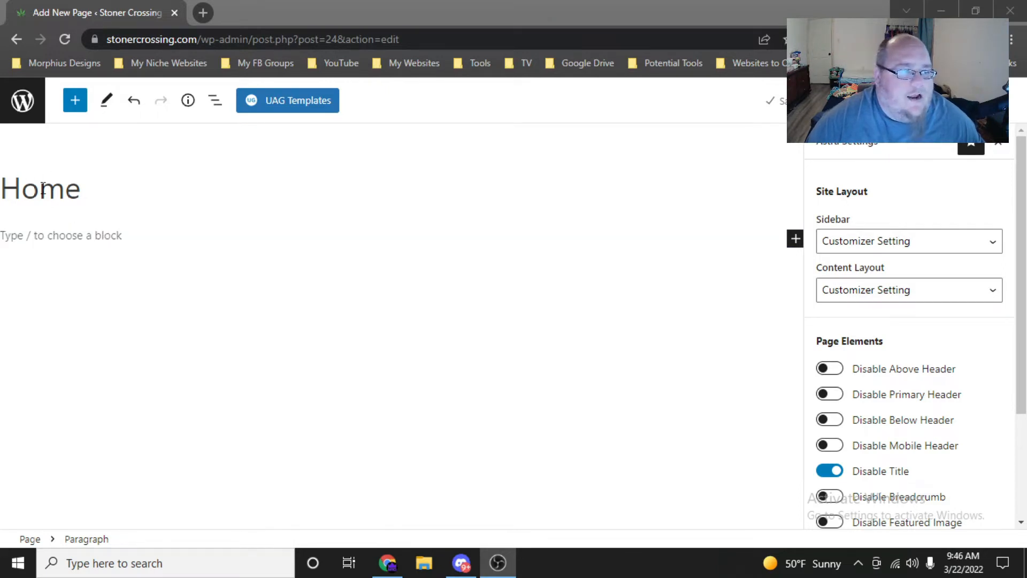
left_click_drag(10, 193, 97, 213)
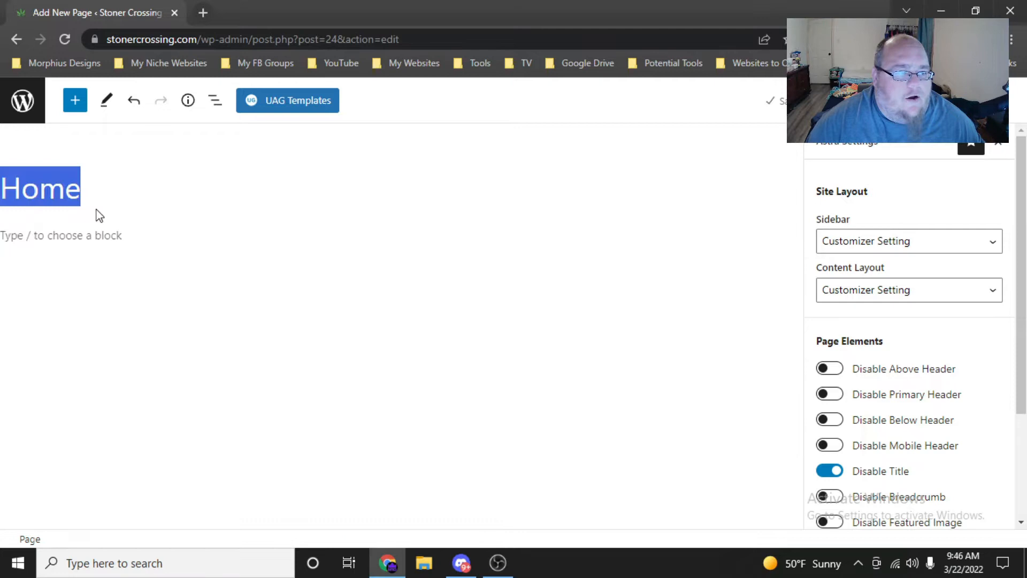
left_click(124, 236)
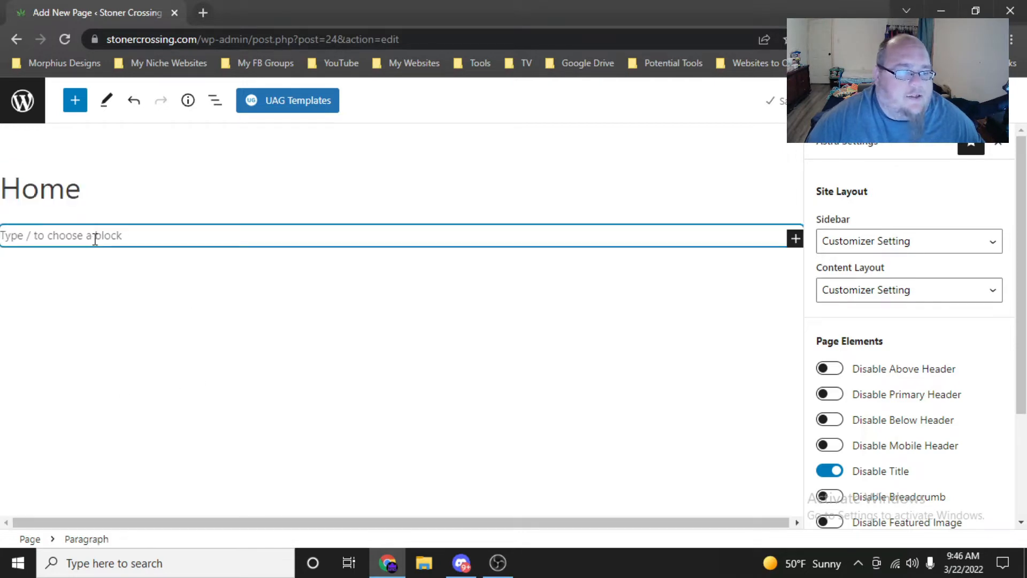
type("/image")
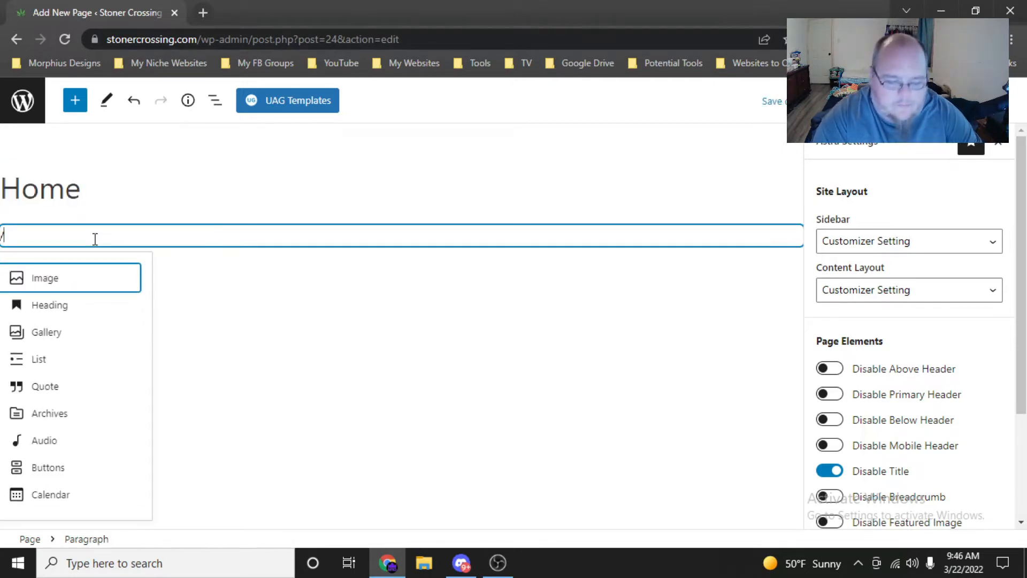
left_click(89, 288)
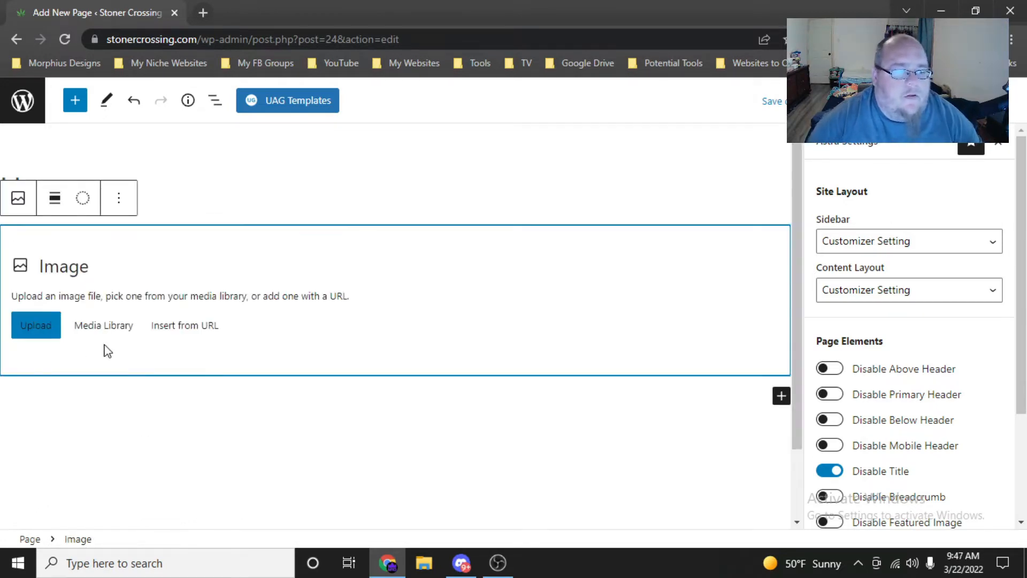
left_click(103, 326)
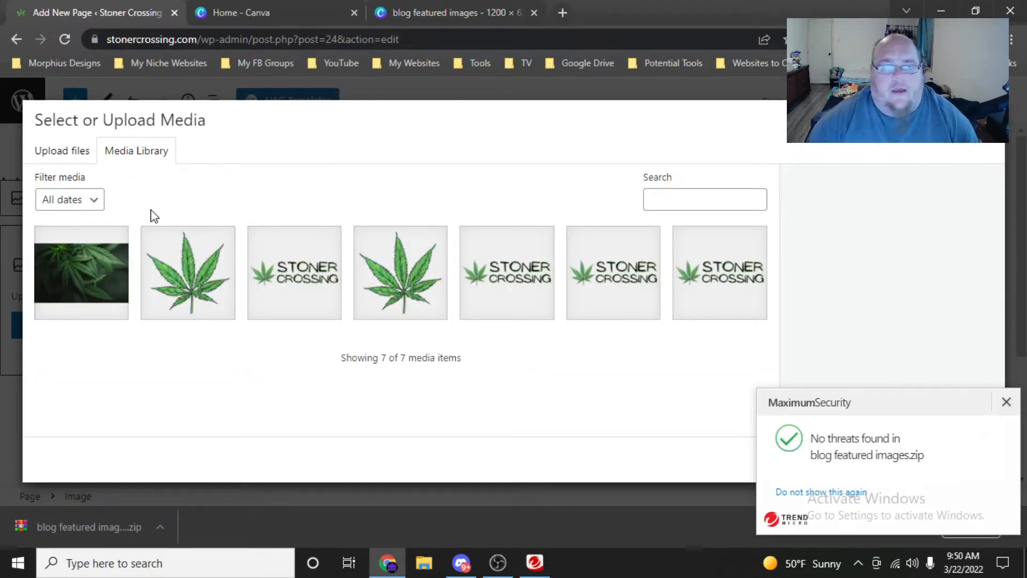
Locate the downloaded blog featured images.zip and extract it into a "blog featured images" folder in Downloads
right_click(94, 523)
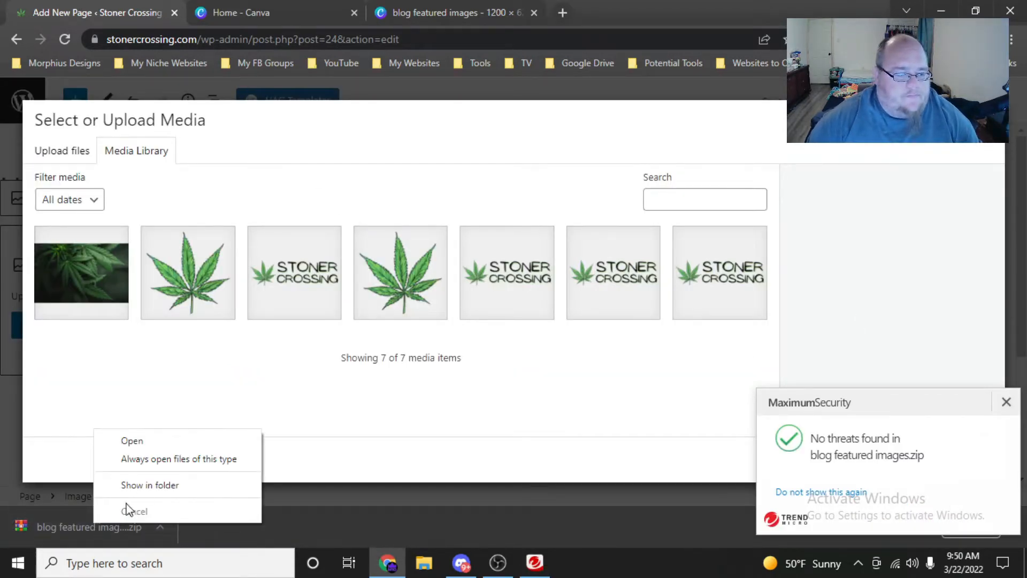
left_click(140, 487)
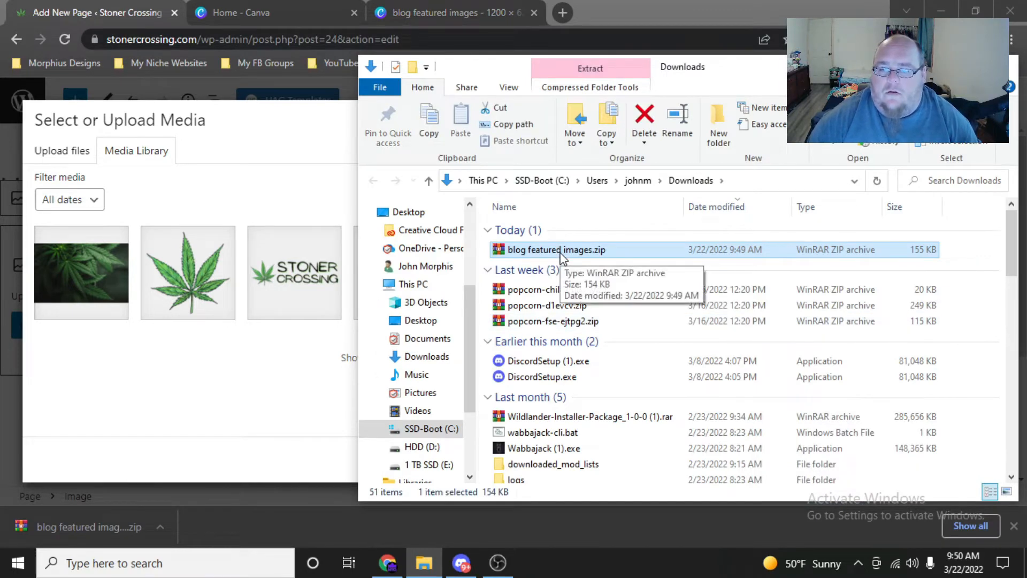
right_click(562, 252)
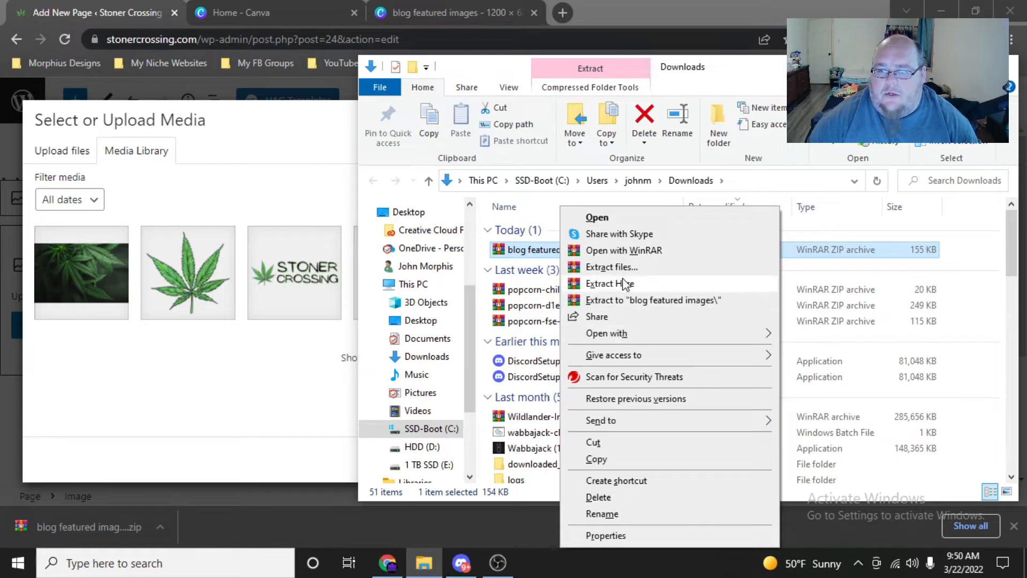
left_click(621, 267)
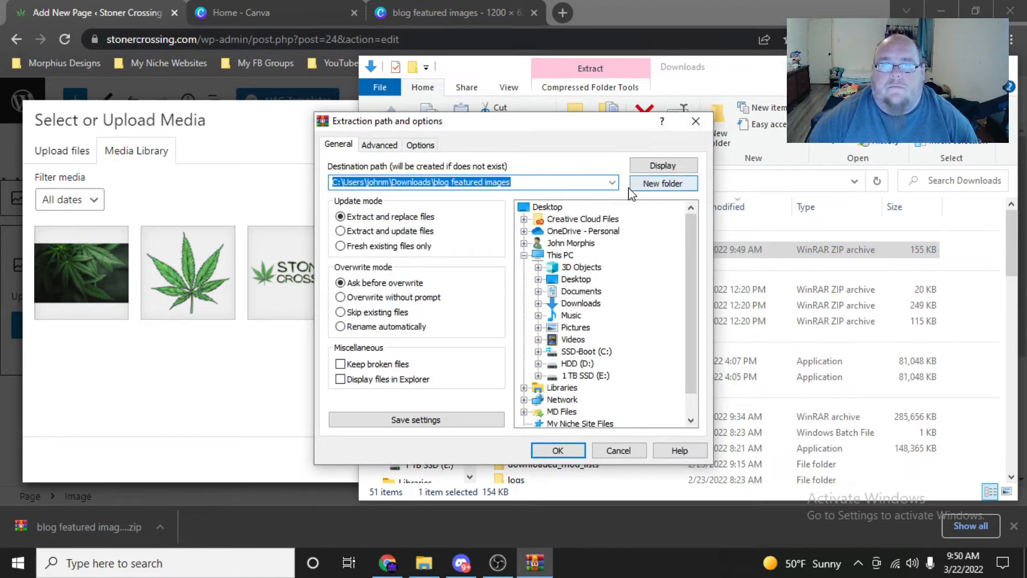
left_click(663, 167)
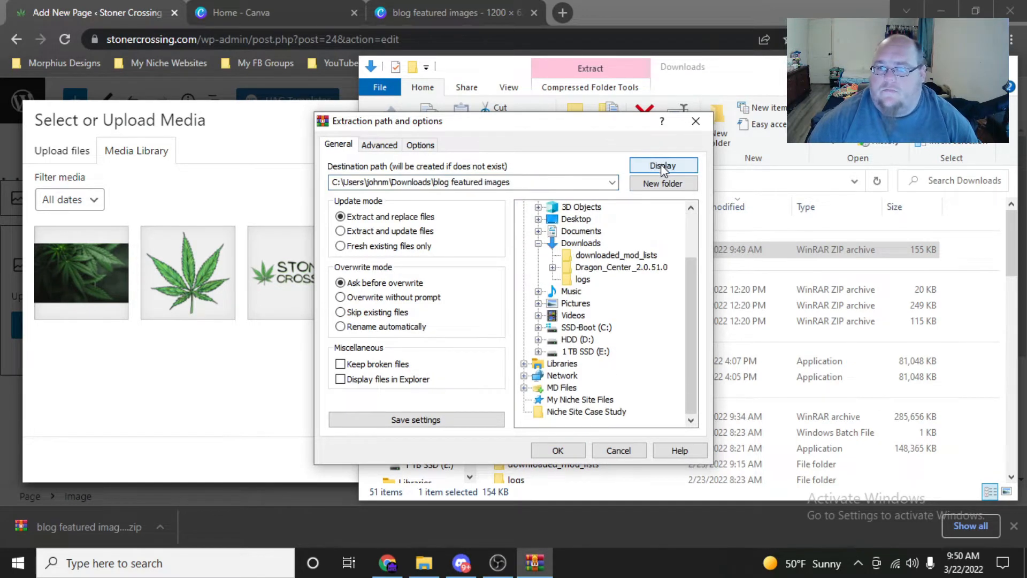
left_click(558, 451)
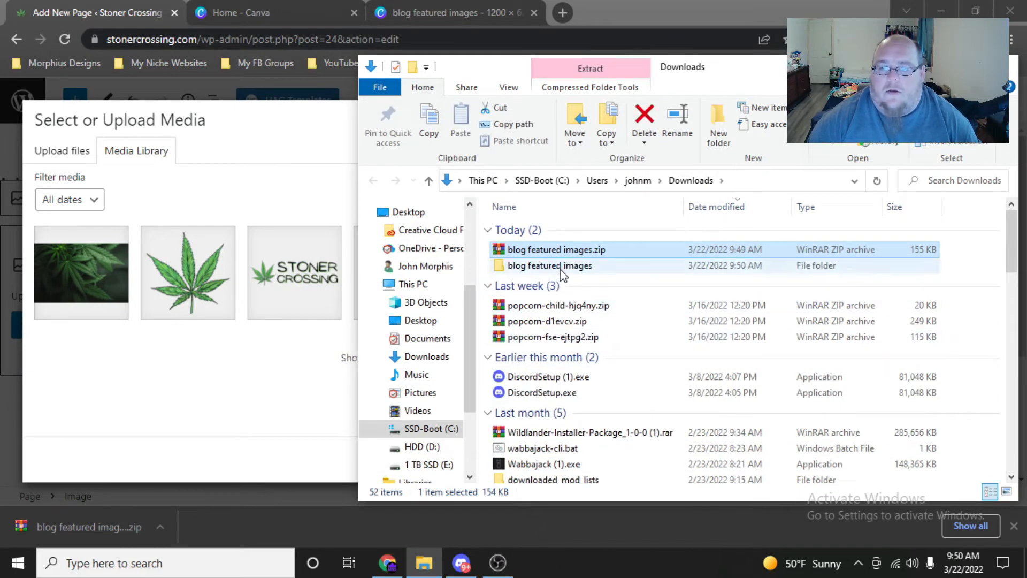
Upload the two pictures from the extracted blog featured images folder to the WordPress media library
double_click(563, 272)
left_click_drag(672, 332, 187, 300)
Switch to Canva, open the recent "header image" design, and close the blog featured images design
left_click(228, 12)
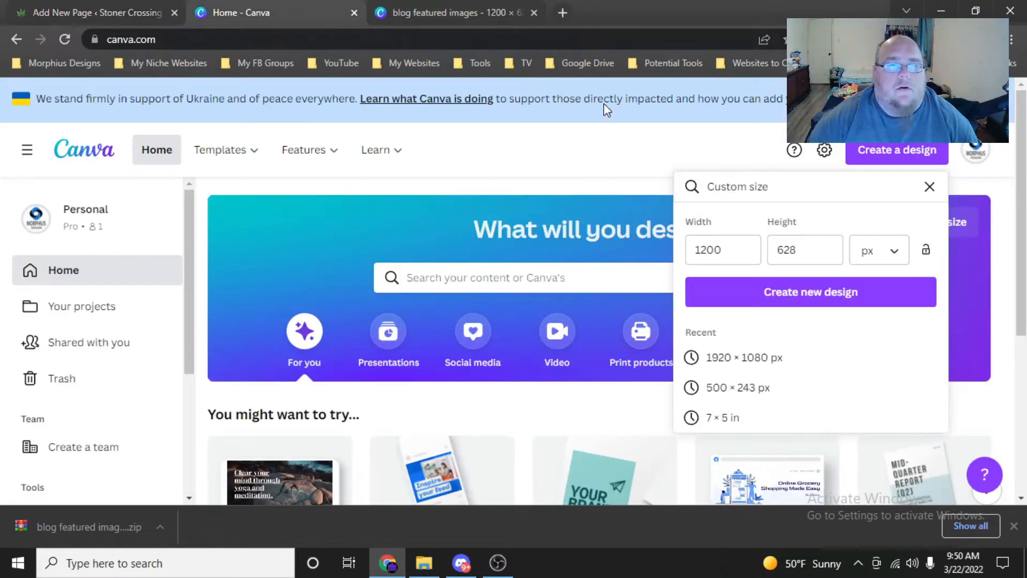
scroll(411, 396, "down", 8)
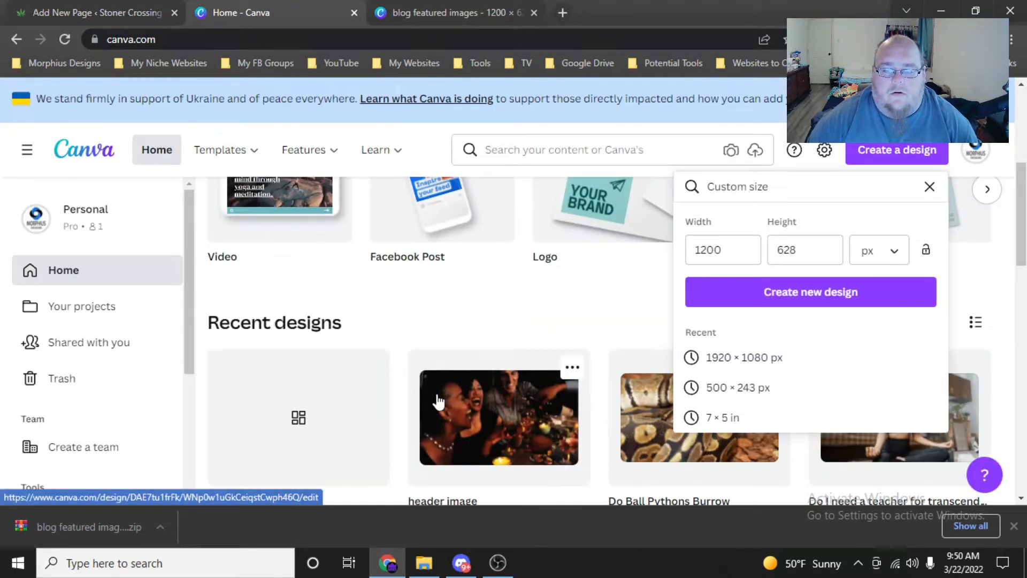
left_click(439, 400)
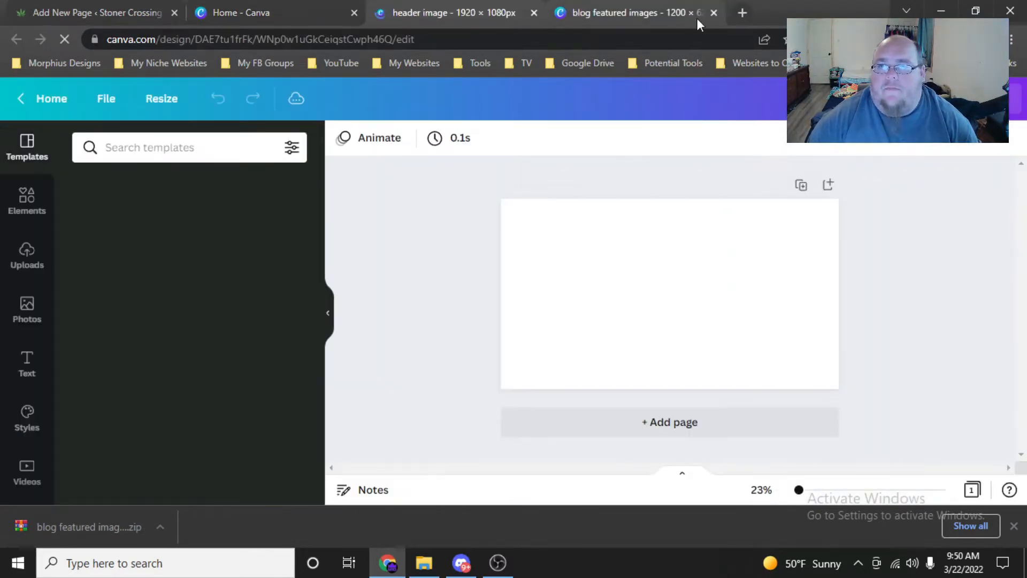
left_click(714, 12)
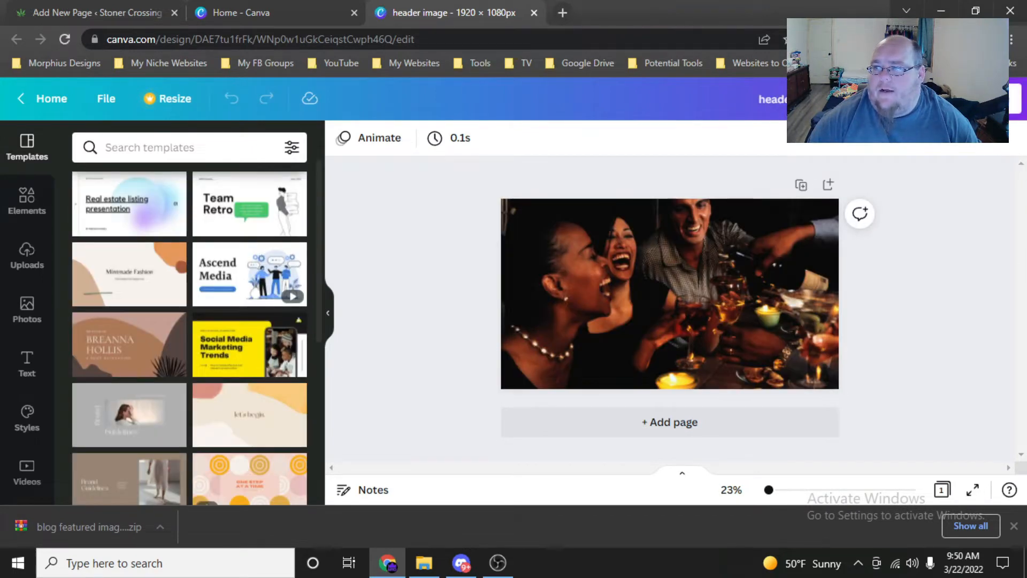
Download the header image design as a JPG with the quality set to 50
left_click(1008, 98)
scroll(843, 337, "down", 4)
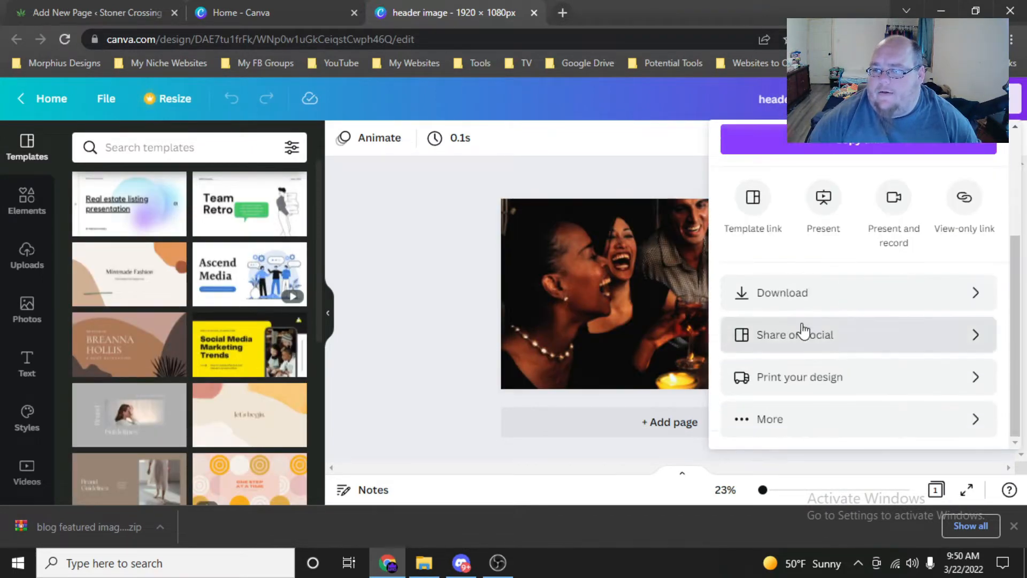
left_click(797, 295)
left_click(756, 204)
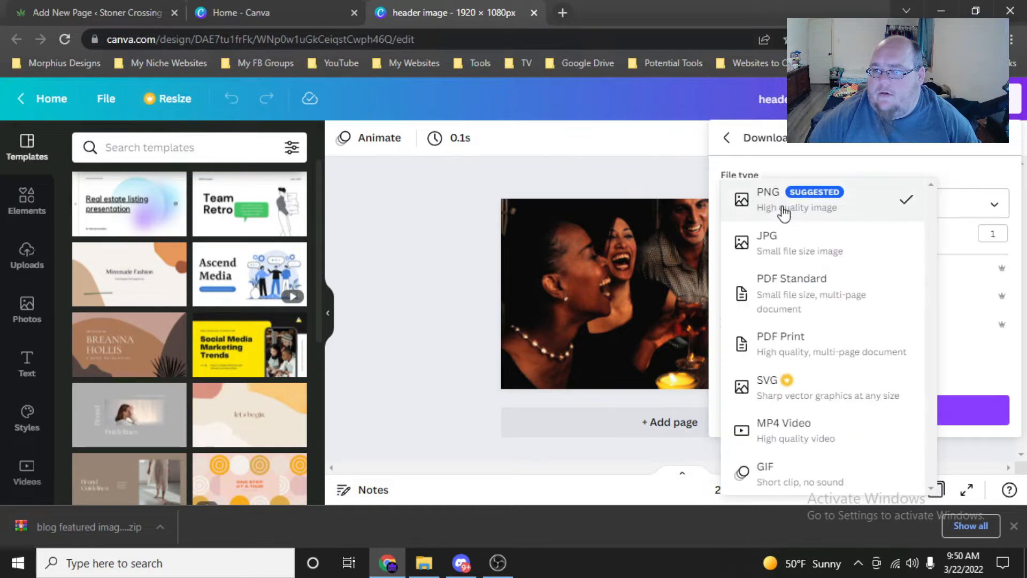
left_click(789, 242)
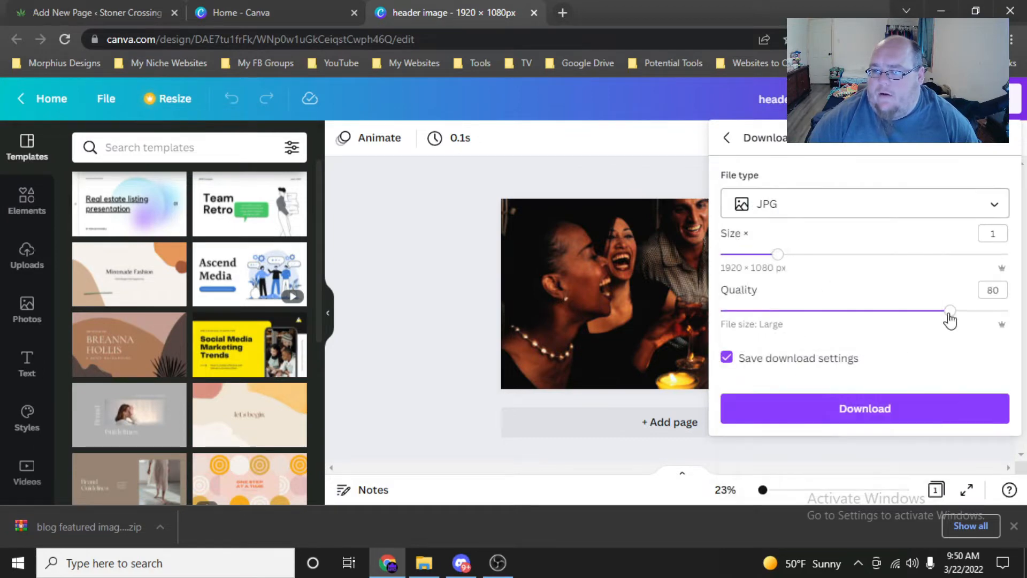
left_click_drag(950, 311, 863, 310)
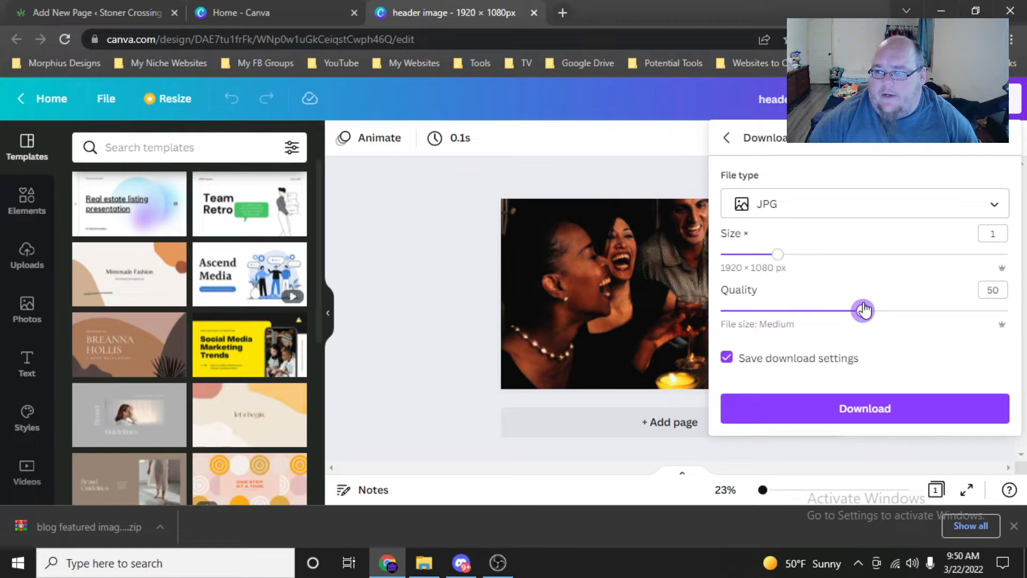
left_click(890, 426)
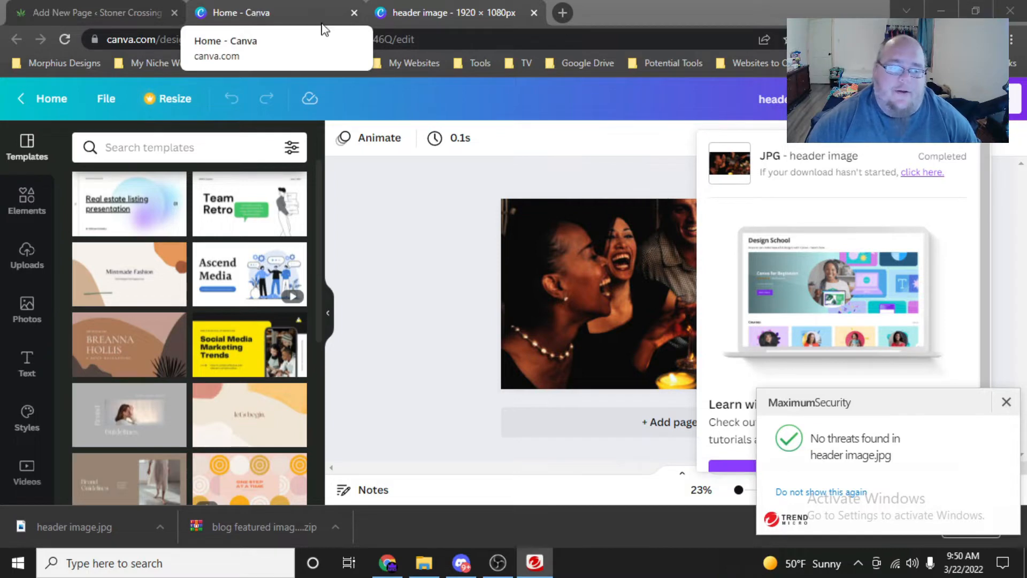
Close the Canva pages, upload header image.jpg to the WordPress media library, and insert it into the Image block
left_click(533, 13)
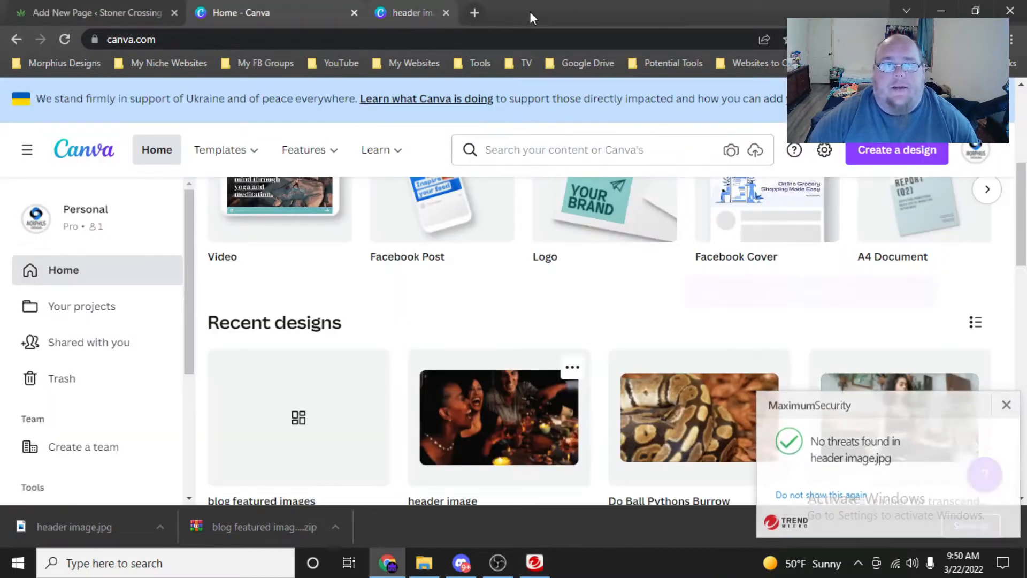
key("ctrl+shift+Tab")
left_click(236, 13)
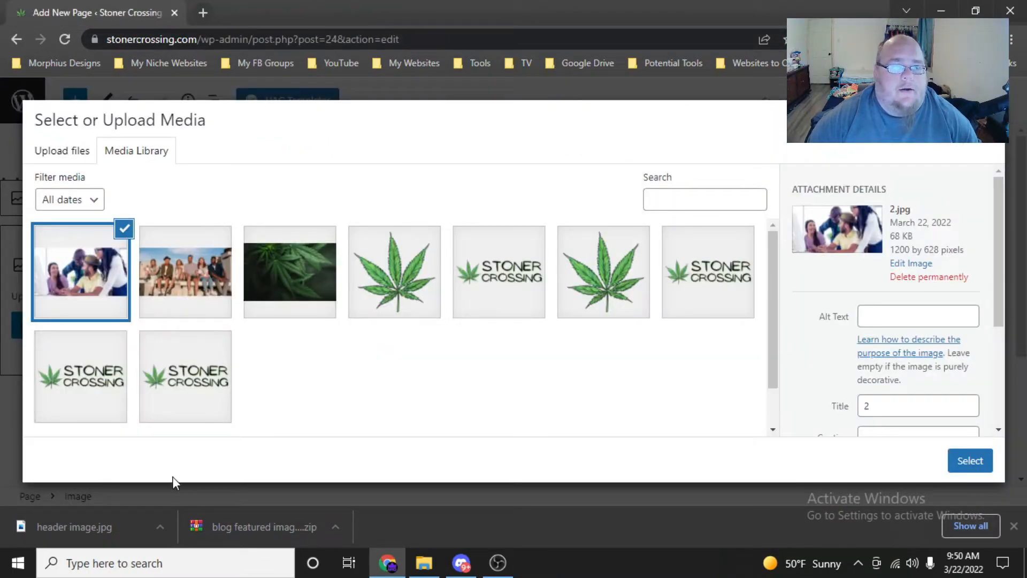
left_click_drag(64, 527, 194, 426)
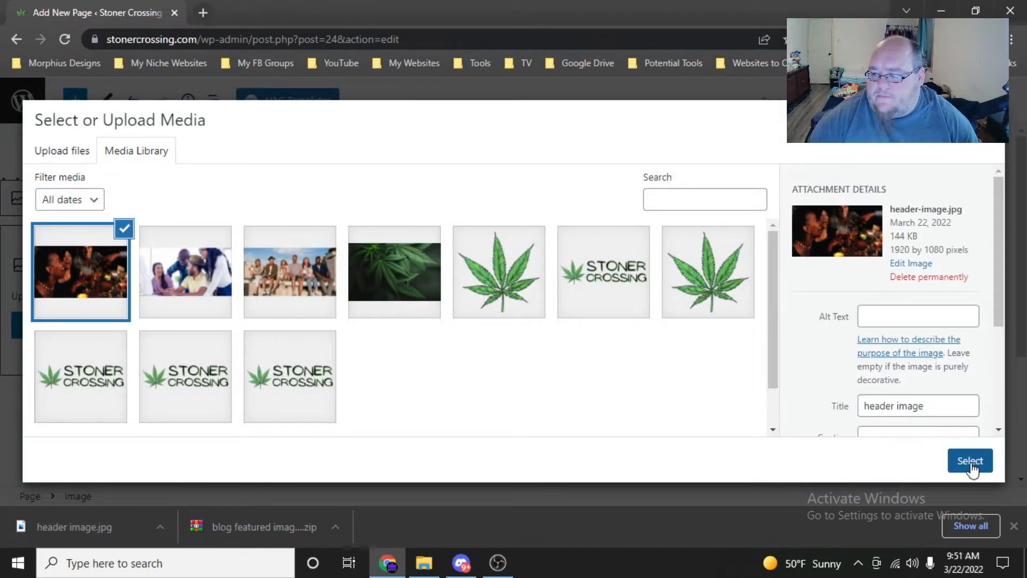
left_click(972, 463)
Review the inserted header image and its block settings, including styles, alt text, image size and dimensions
scroll(227, 265, "down", 6)
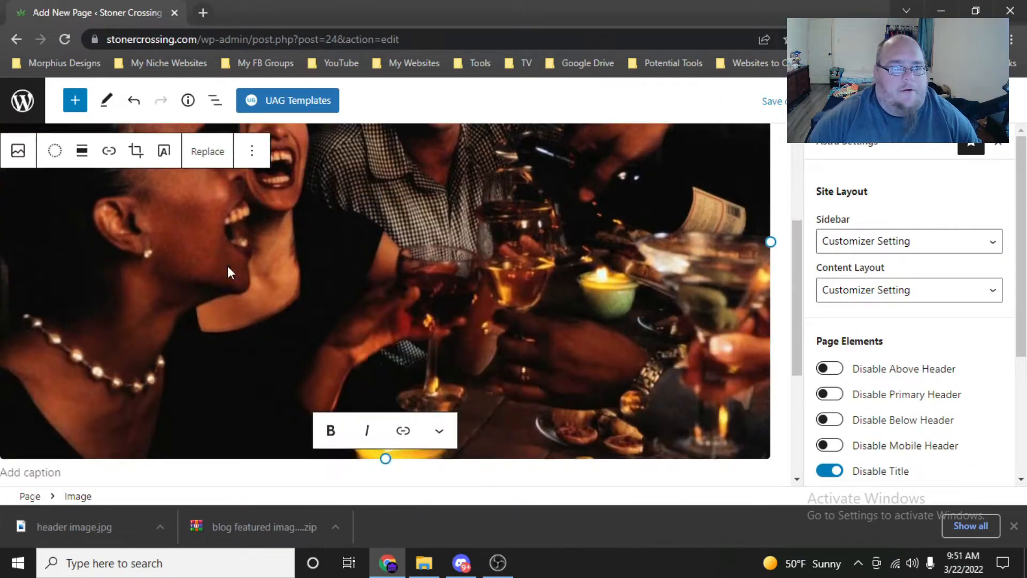
scroll(252, 265, "up", 5)
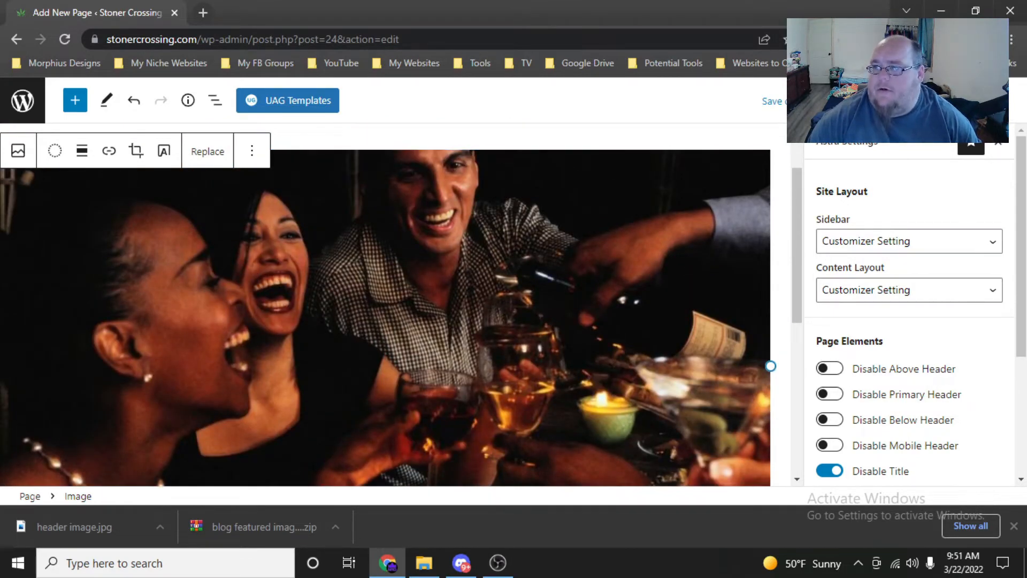
left_click(950, 100)
scroll(959, 383, "down", 2)
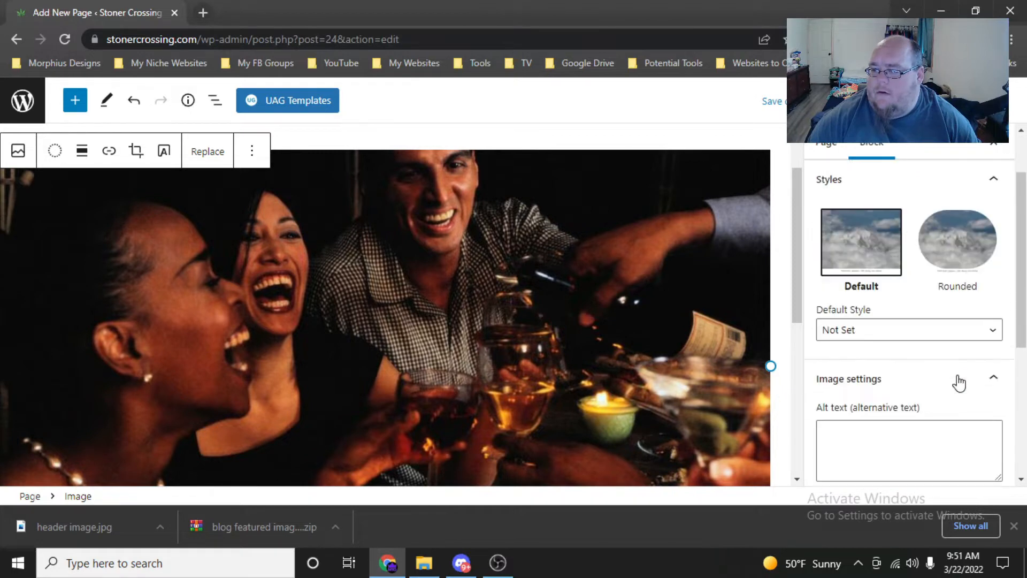
scroll(959, 383, "down", 3)
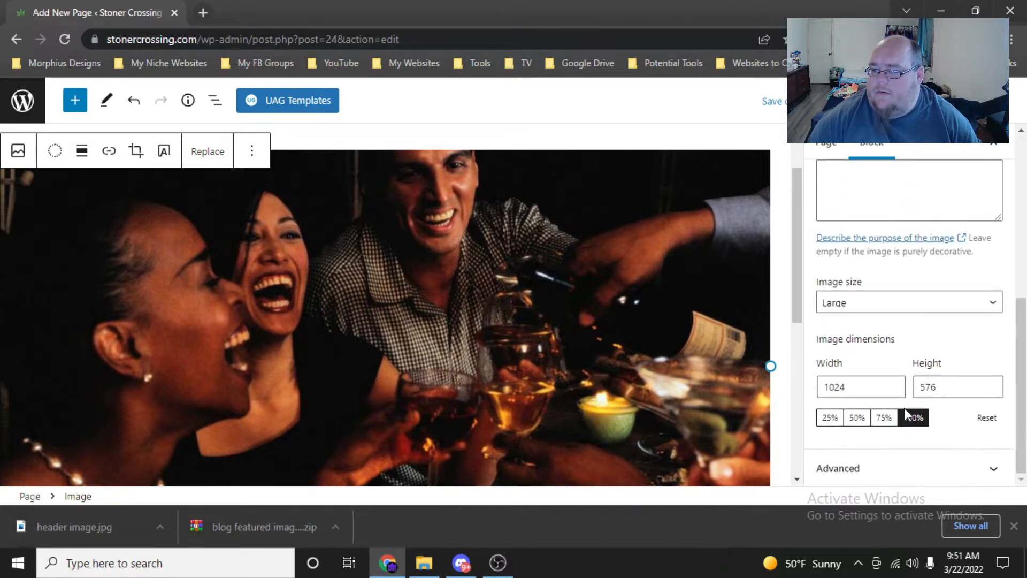
scroll(908, 380, "up", 3)
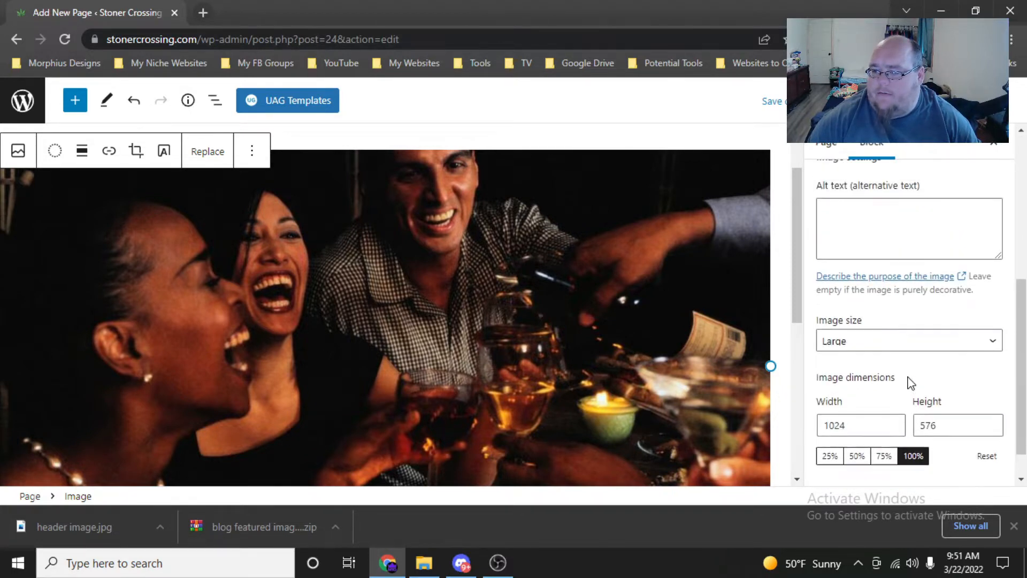
scroll(909, 382, "up", 3)
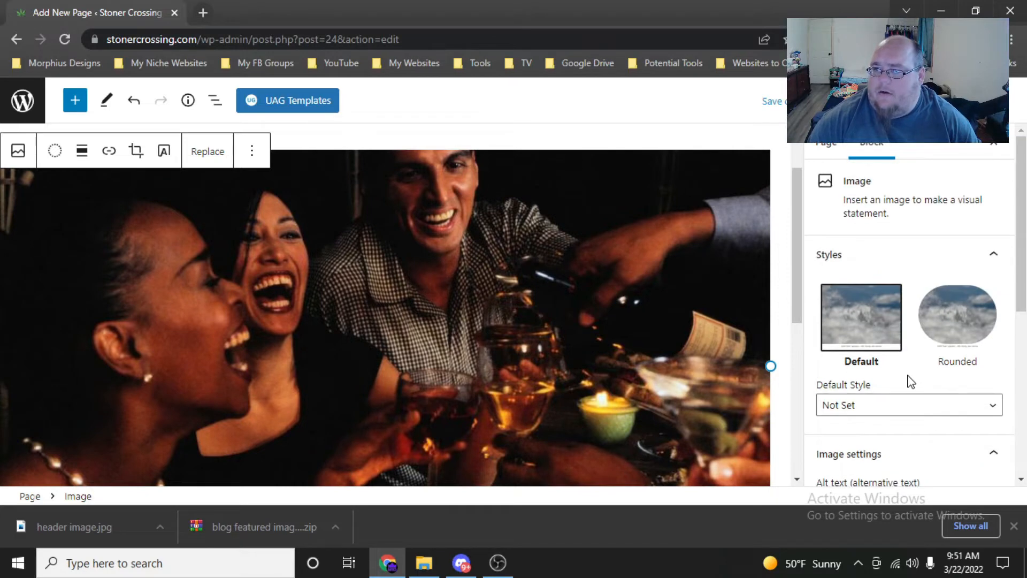
left_click(940, 100)
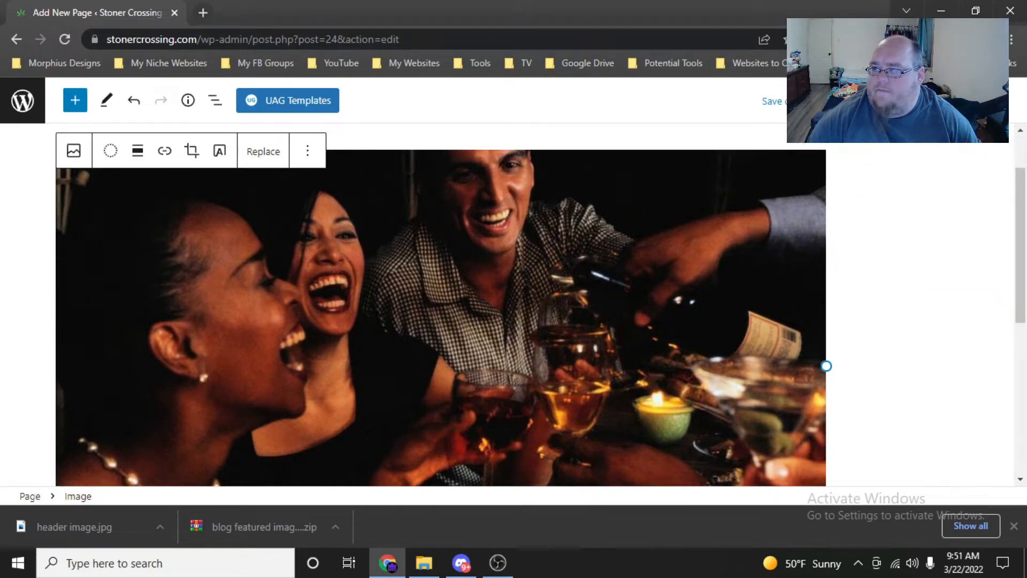
Examine the page's Astra settings for site layout and page elements alongside the header image
left_click(970, 101)
scroll(944, 254, "down", 2)
scroll(937, 247, "up", 1)
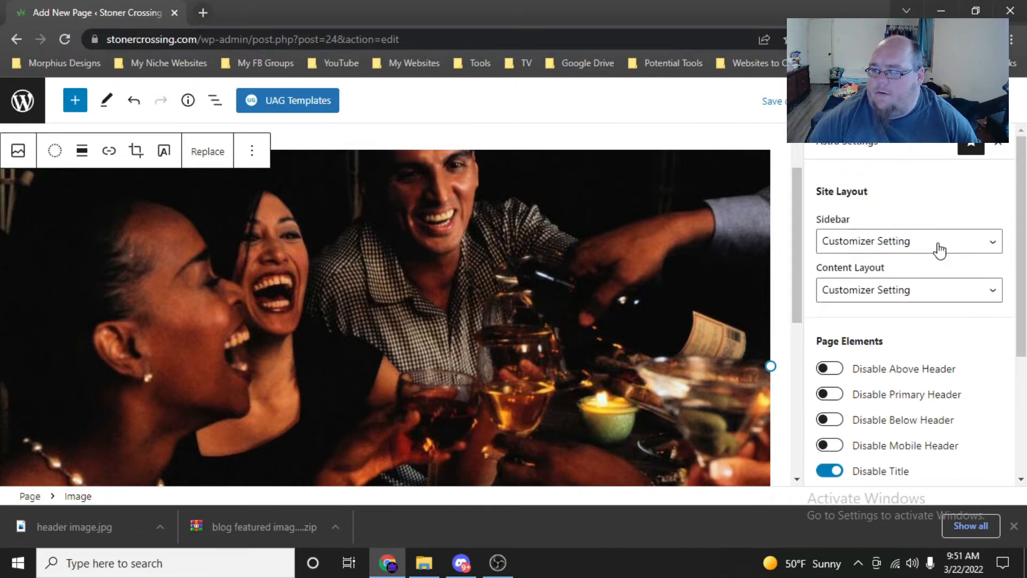
scroll(933, 252, "down", 3)
scroll(931, 254, "up", 3)
scroll(321, 316, "down", 4)
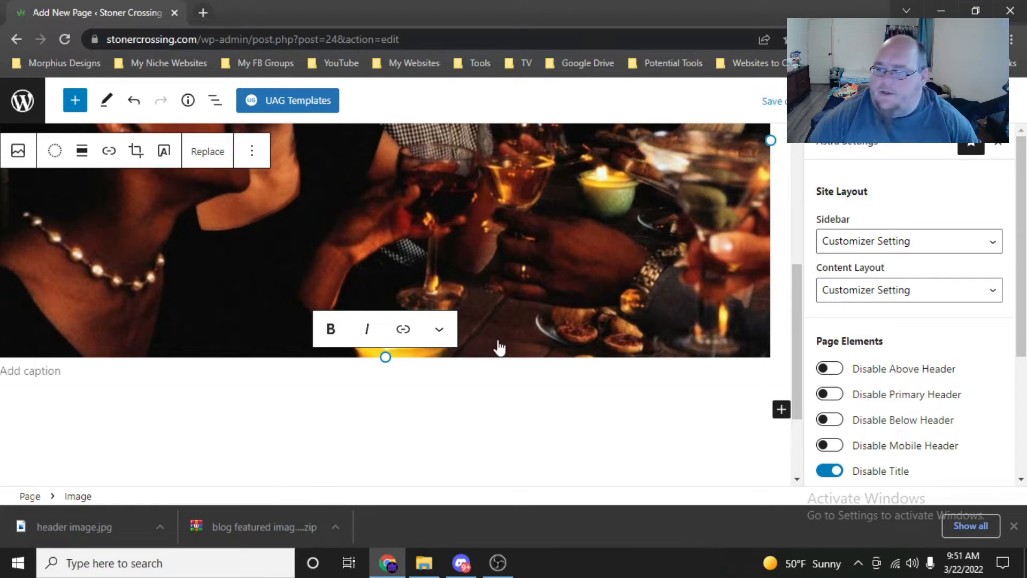
scroll(924, 459, "down", 3)
scroll(925, 459, "up", 3)
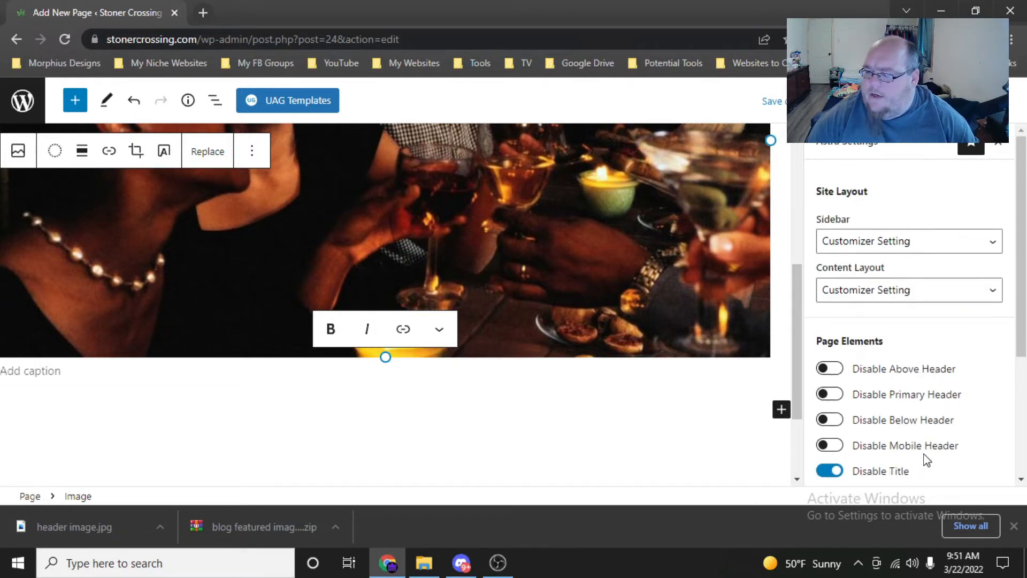
scroll(226, 320, "up", 3)
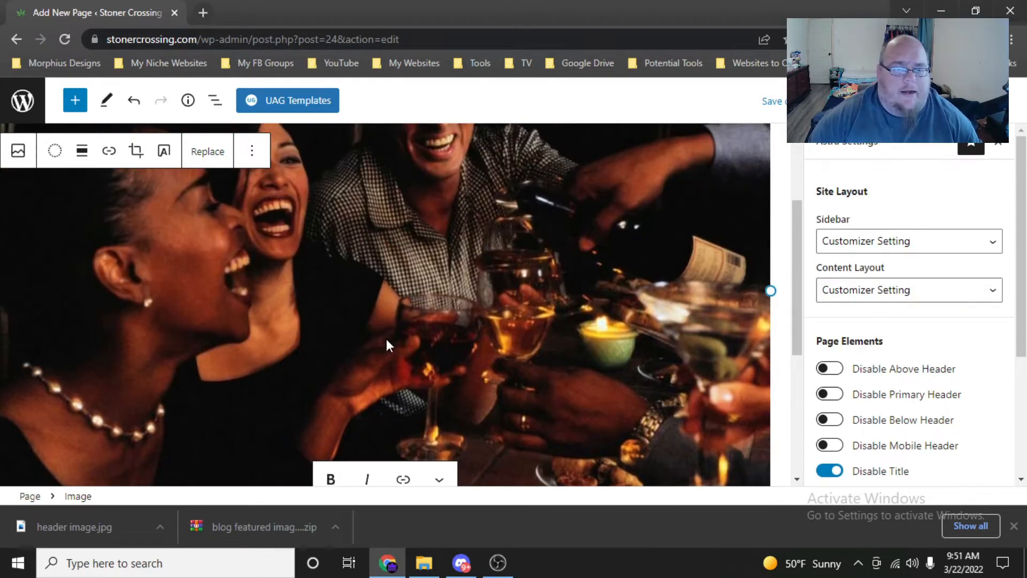
Add a Spacer block below the header image and set its height to 50px
scroll(267, 289, "down", 5)
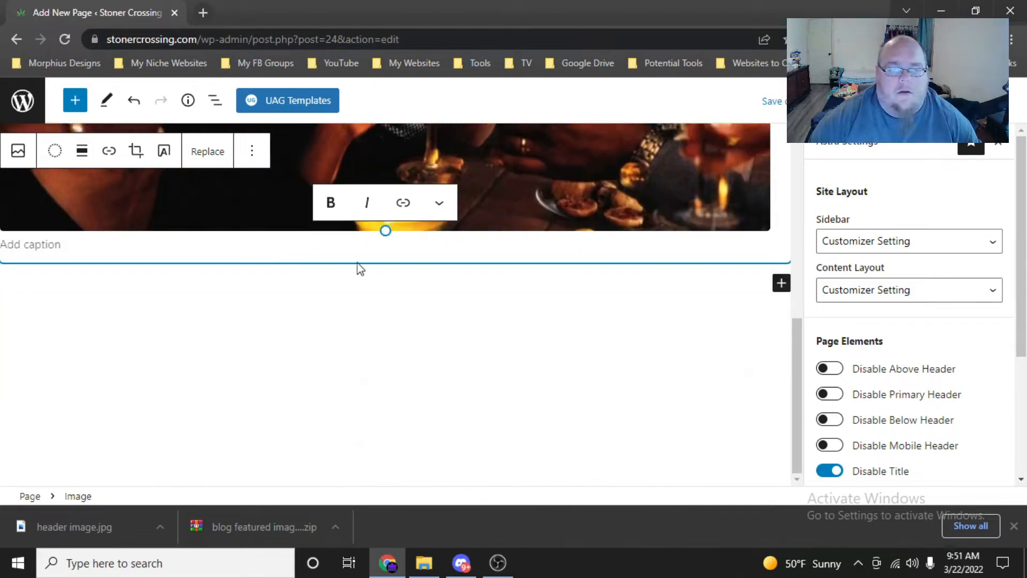
left_click(781, 282)
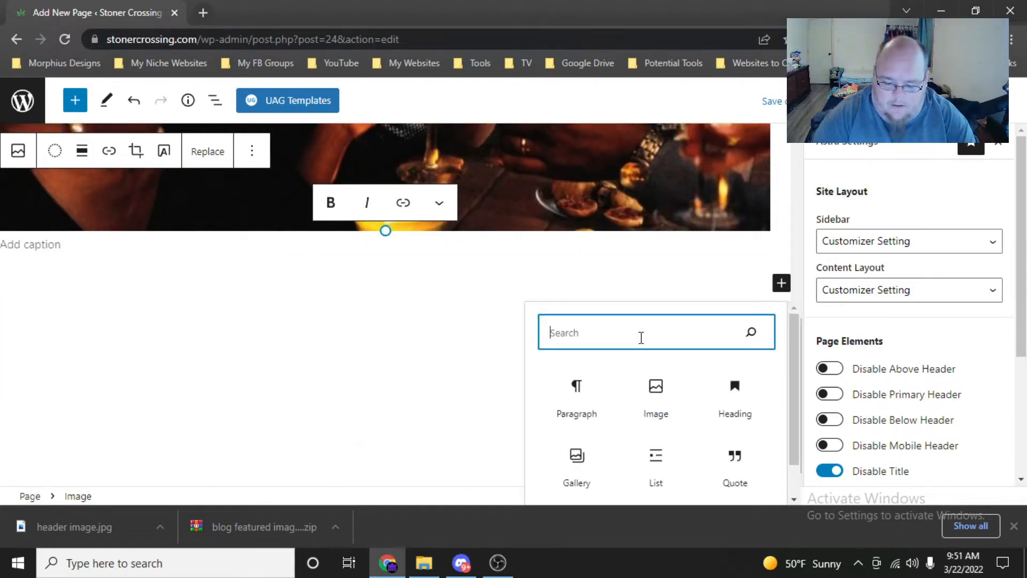
type("/spoacer")
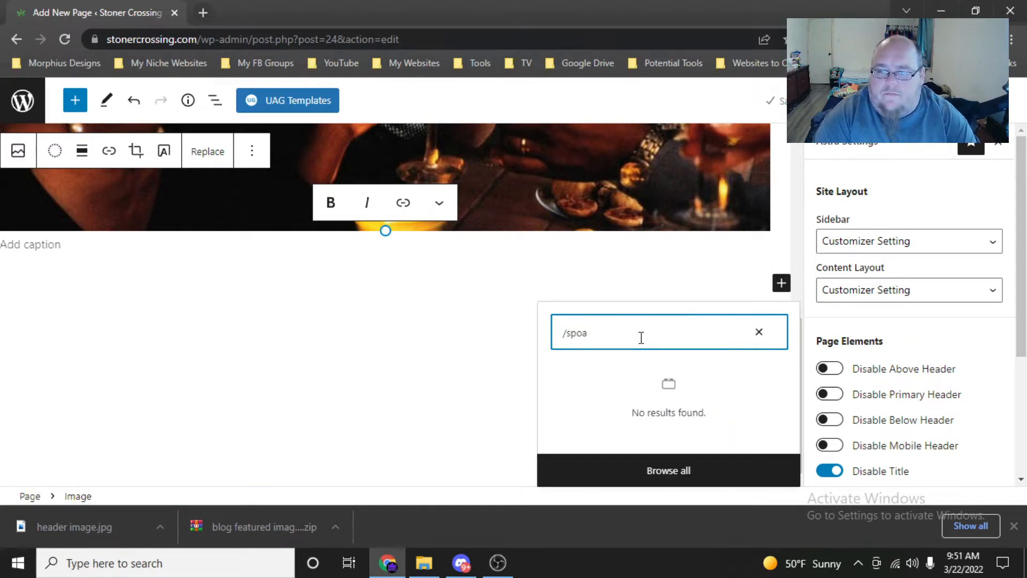
key("BackSpace")
key("BackSpace")
type("acer")
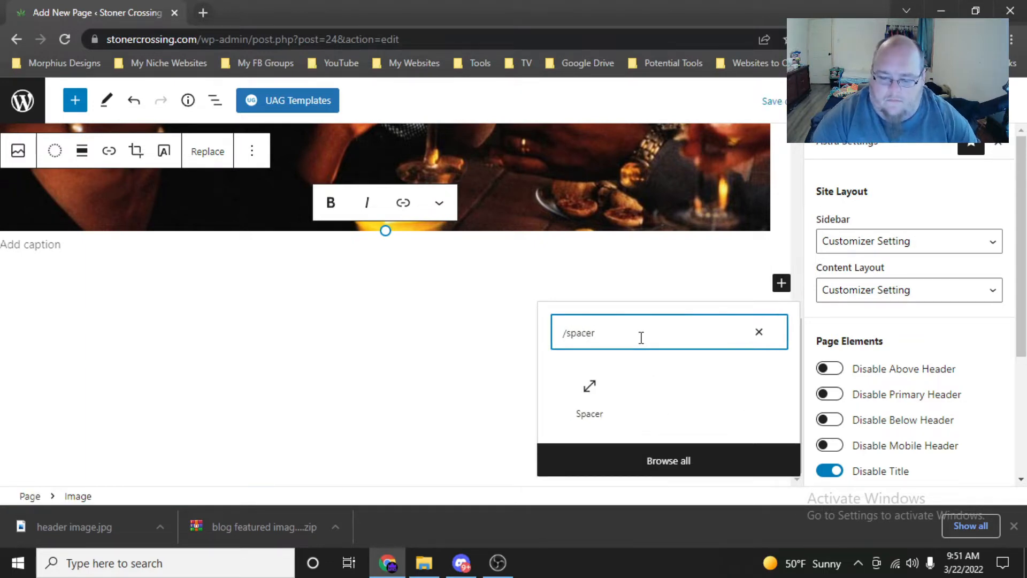
left_click(598, 412)
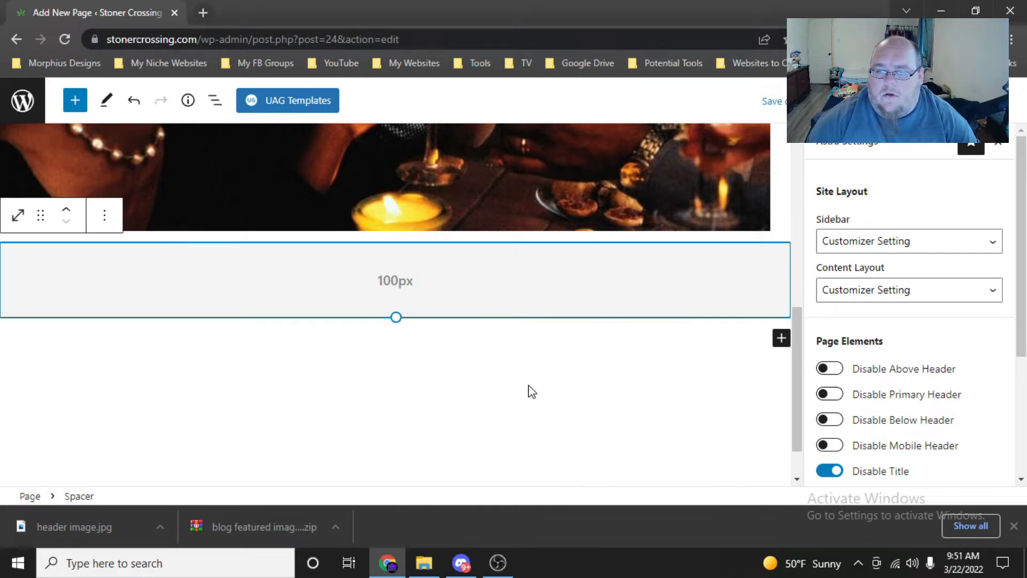
left_click_drag(396, 316, 389, 280)
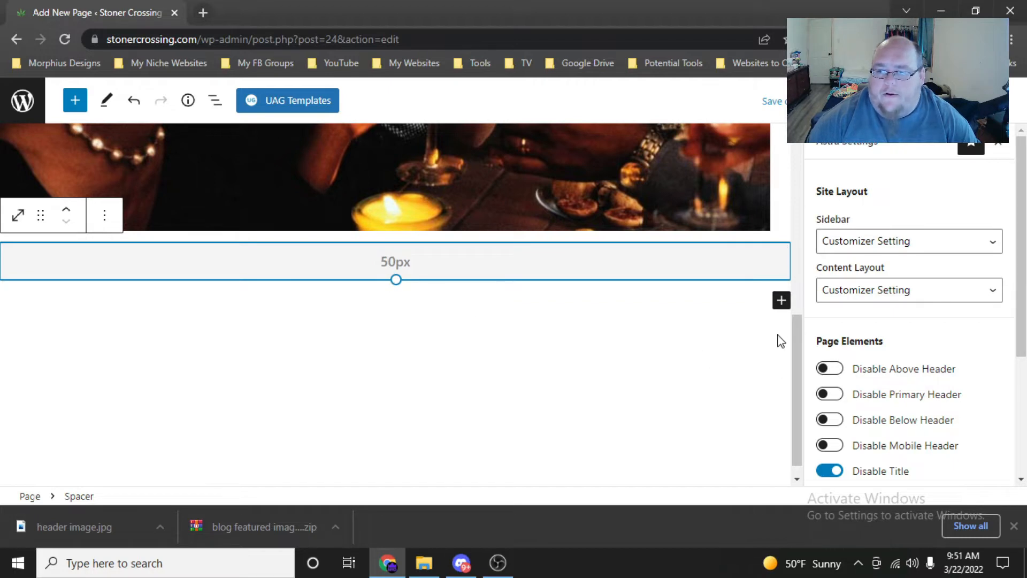
Add a Heading block below the spacer with the text "Latest Posts"
left_click(781, 300)
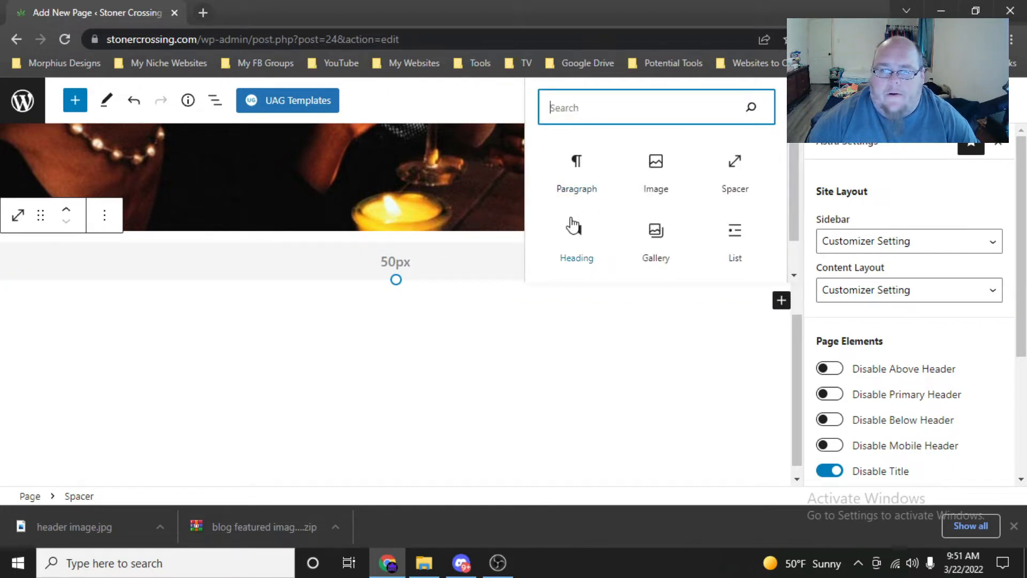
left_click(576, 231)
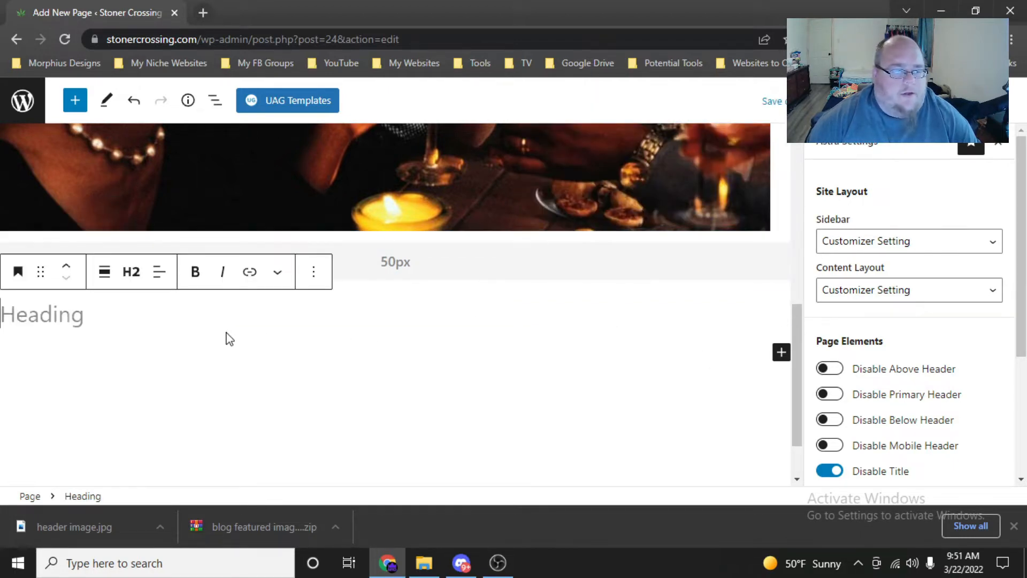
left_click(200, 318)
type("Laterst")
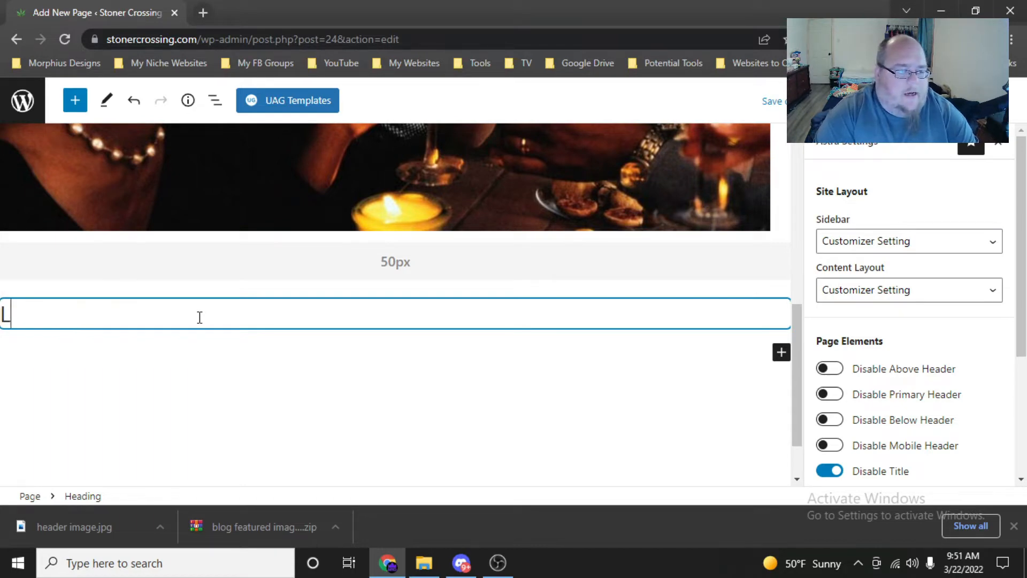
key("BackSpace")
key("BackSpace")
key("BackSpace")
type("st ")
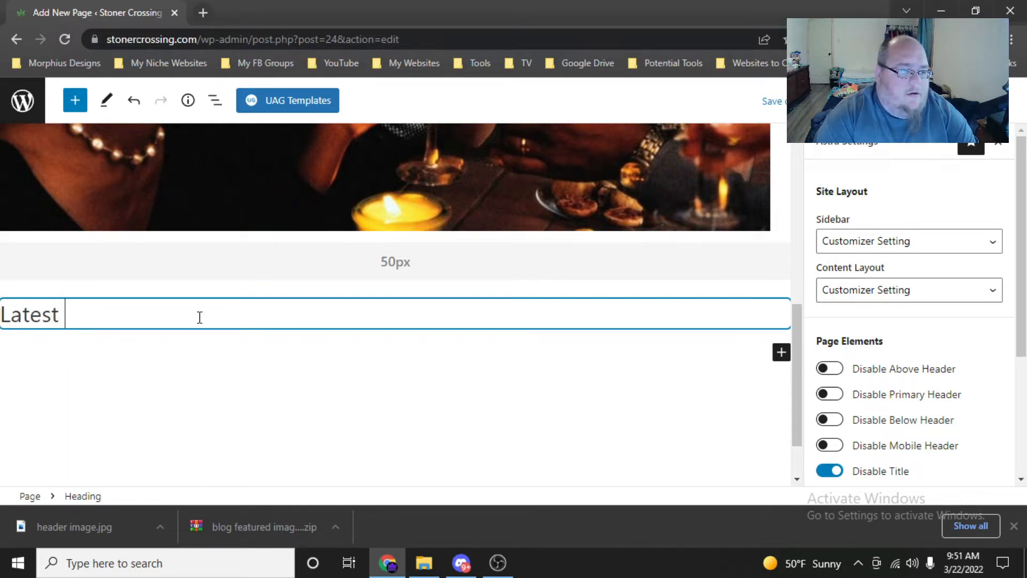
type("Posts")
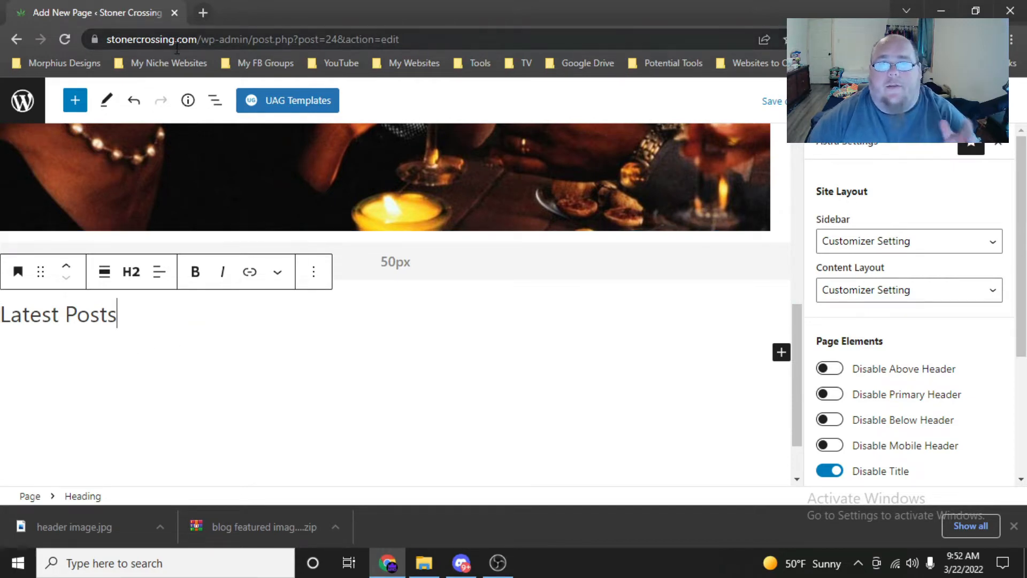
Open the site's admin in a separate browser tab and go to the list of all posts
middle_click(19, 112)
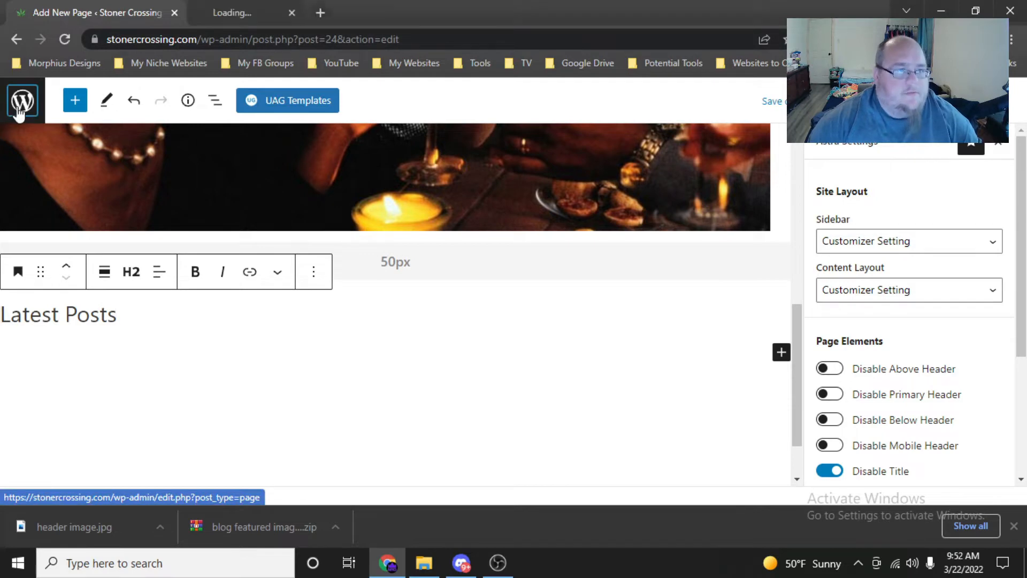
left_click(247, 16)
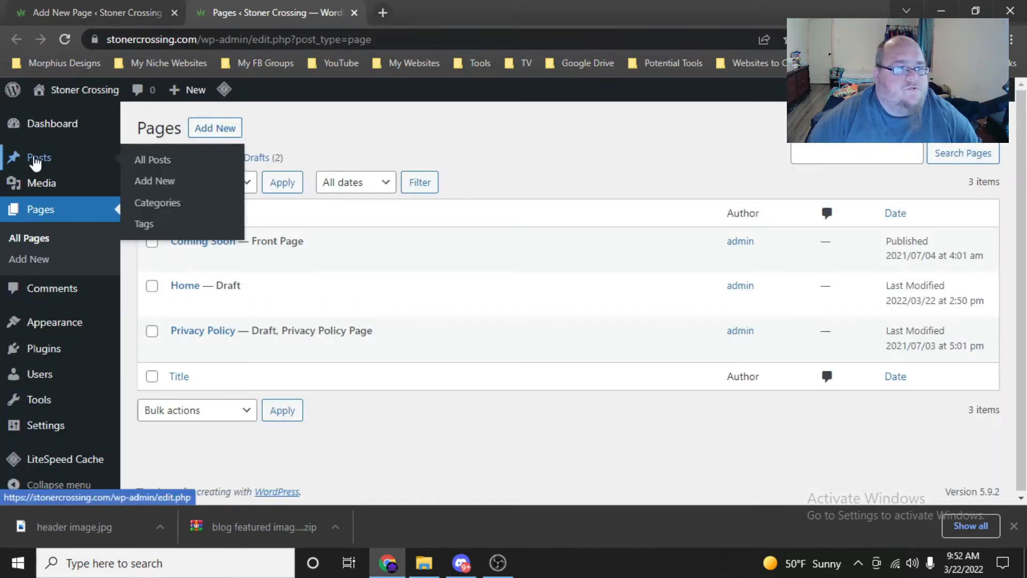
left_click(34, 160)
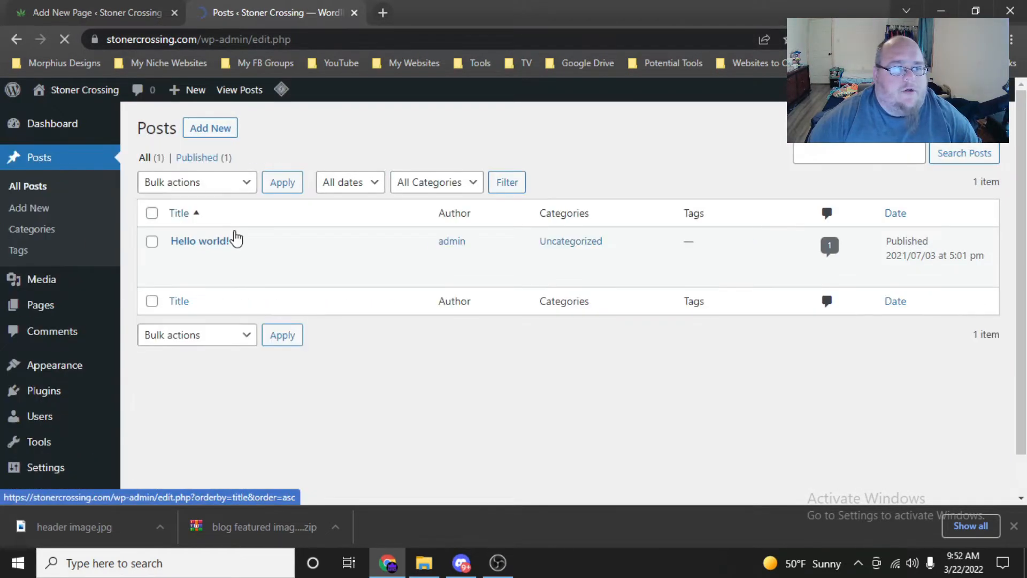
Search the web for "lorem ipsum" in another browser tab and open the lipsum.com generator site
left_click(382, 12)
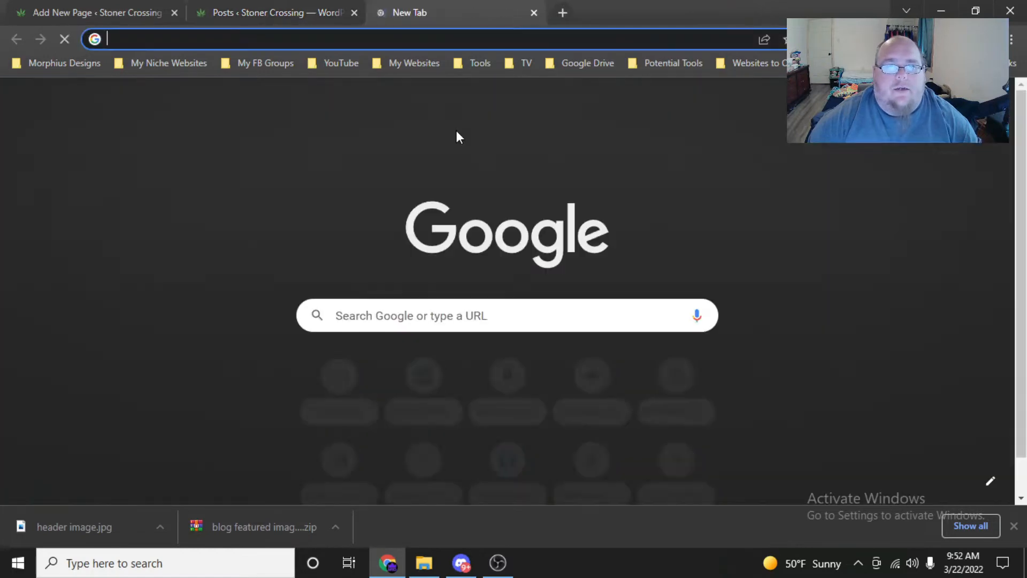
type("lore")
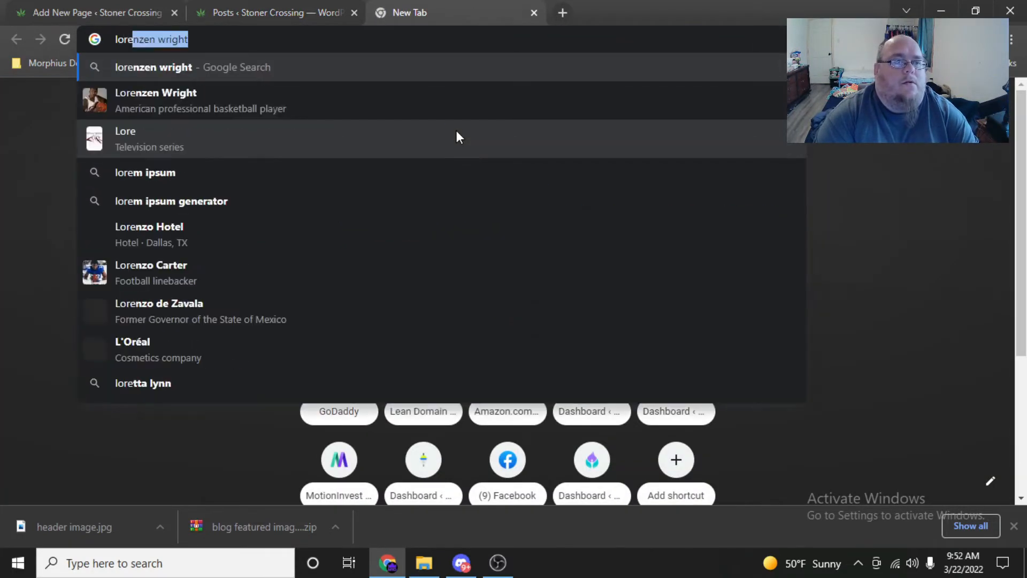
type("m ipsu")
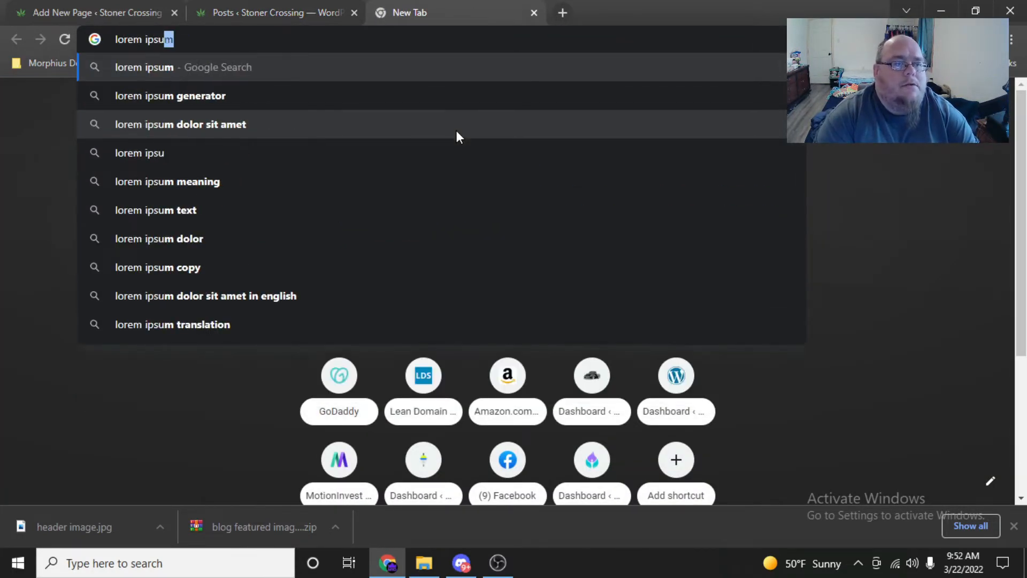
key("Return")
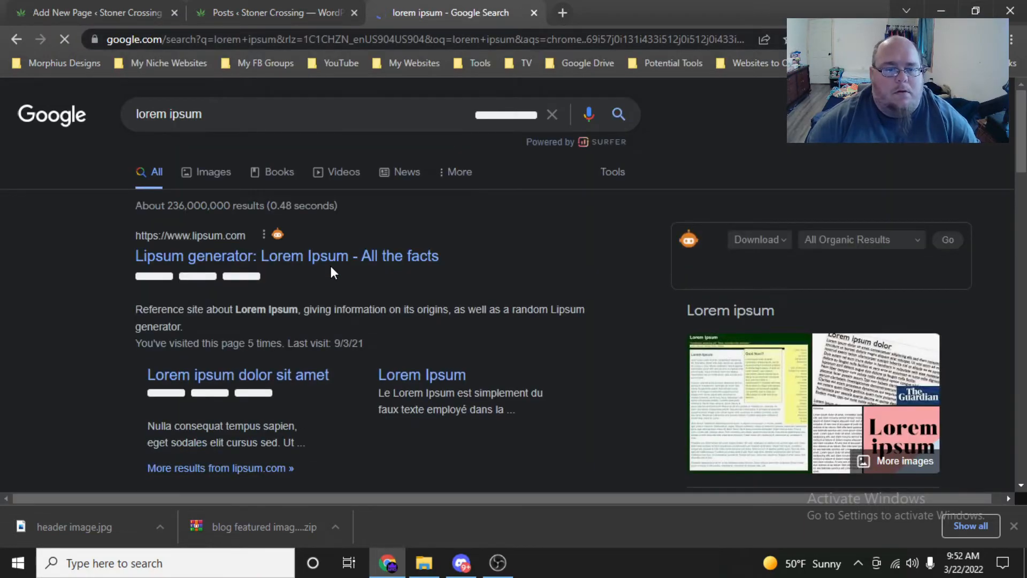
left_click(337, 257)
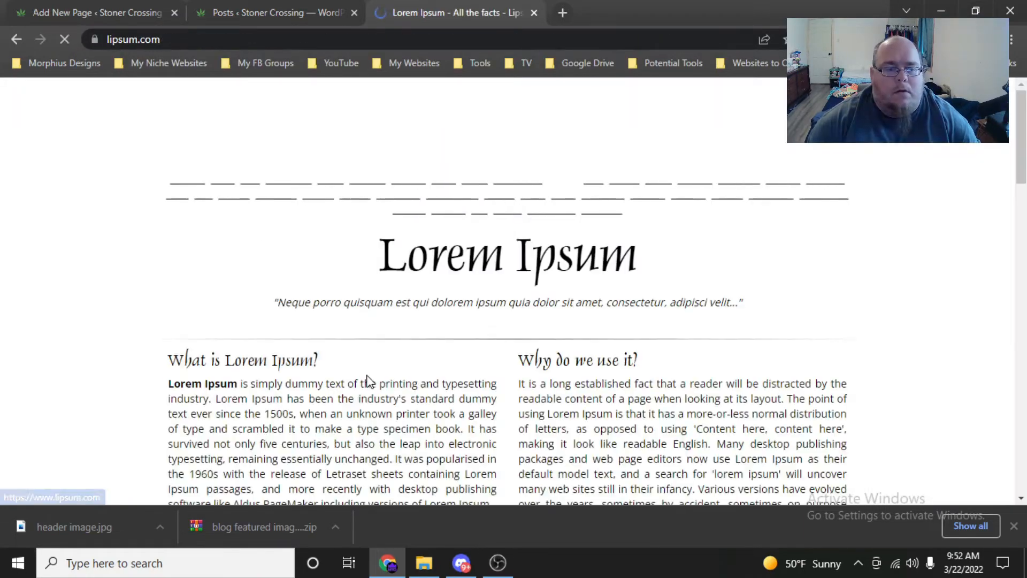
Copy the "Why do we use it?" heading and its paragraph from the Lorem Ipsum page
scroll(369, 393, "down", 5)
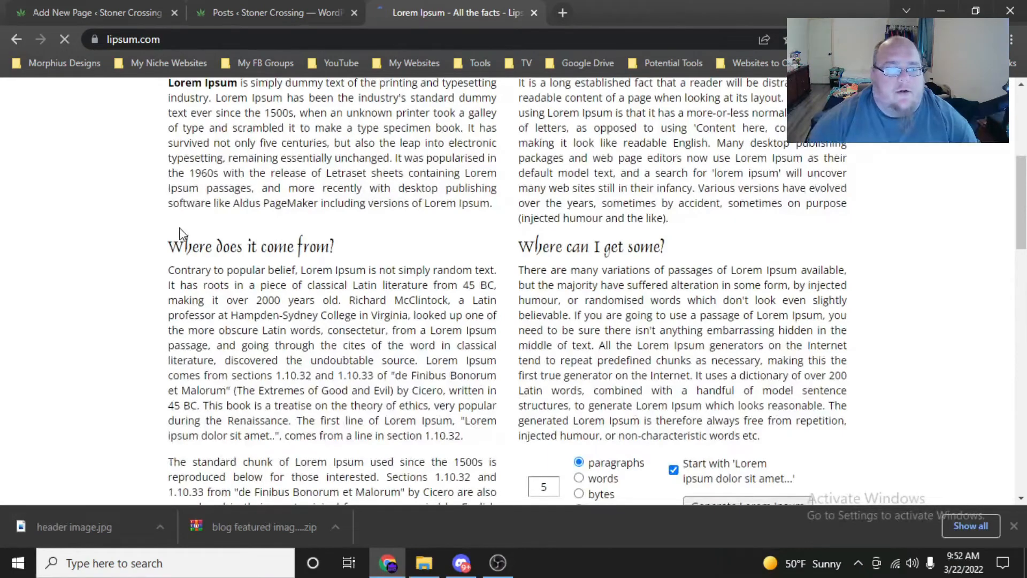
scroll(197, 220, "up", 4)
left_click_drag(168, 290, 742, 451)
right_click(728, 413)
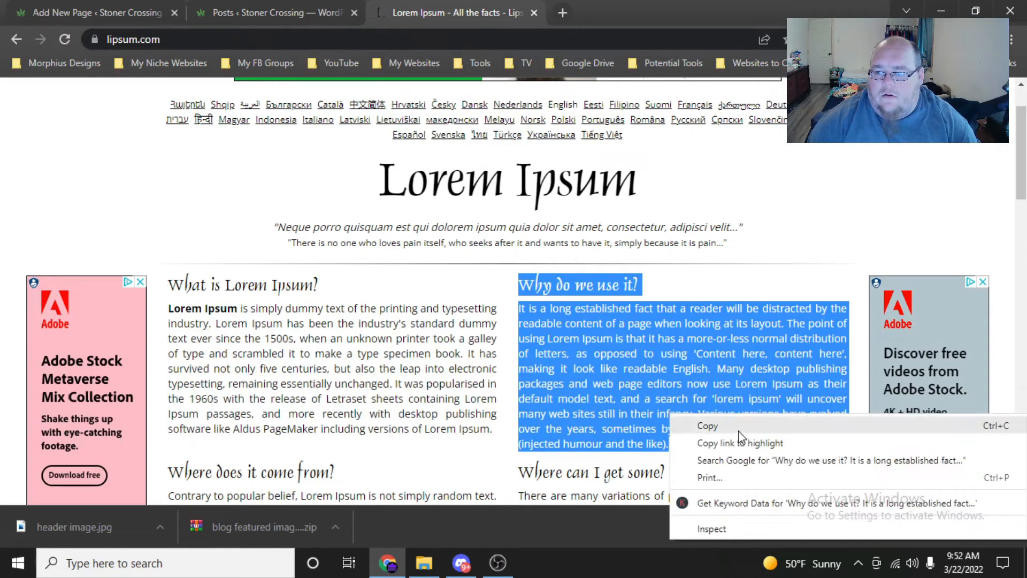
left_click(738, 426)
Return to the WordPress posts list and create a new post titled "Blog Post 1"
left_click(273, 11)
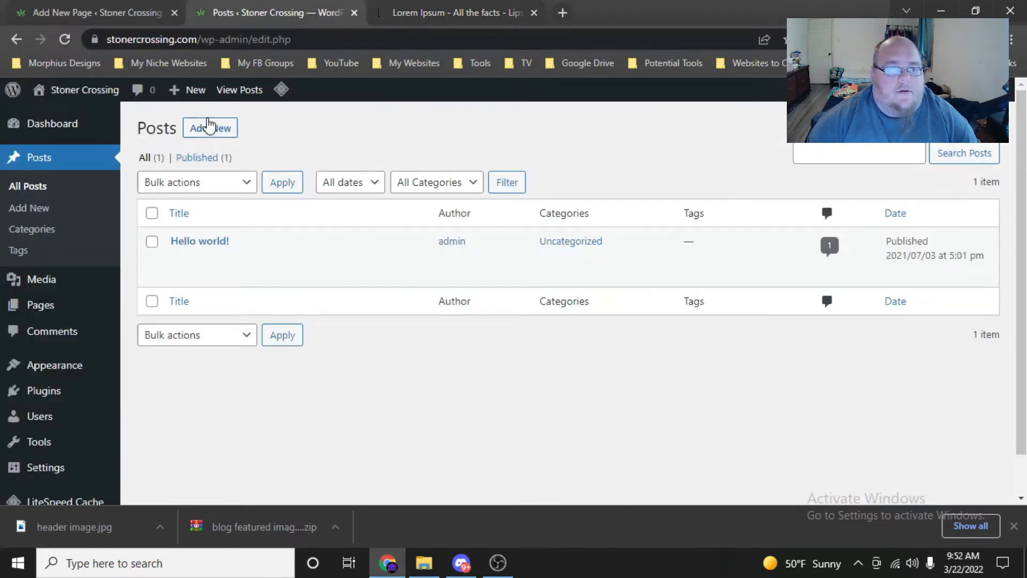
left_click(209, 128)
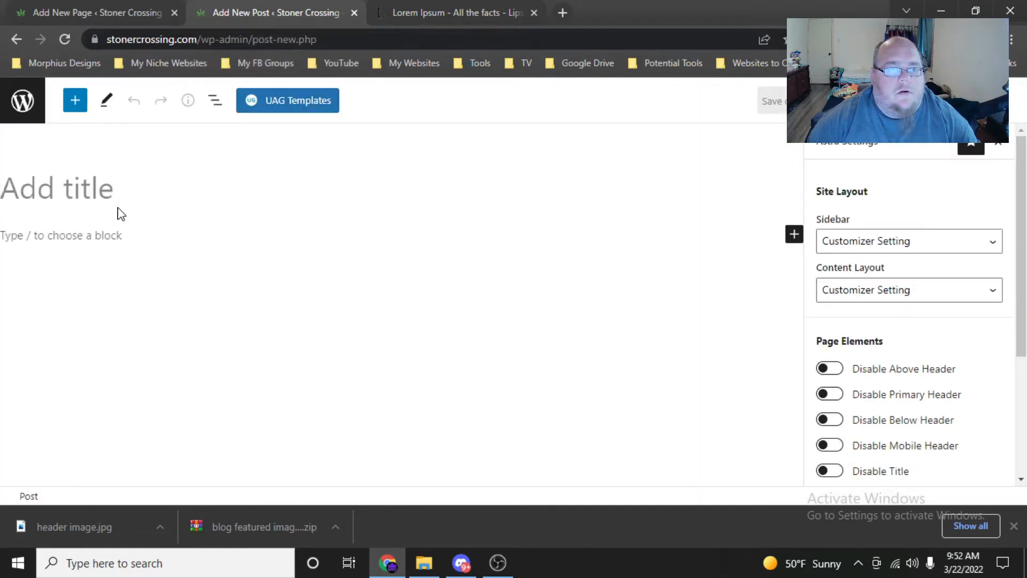
type("P")
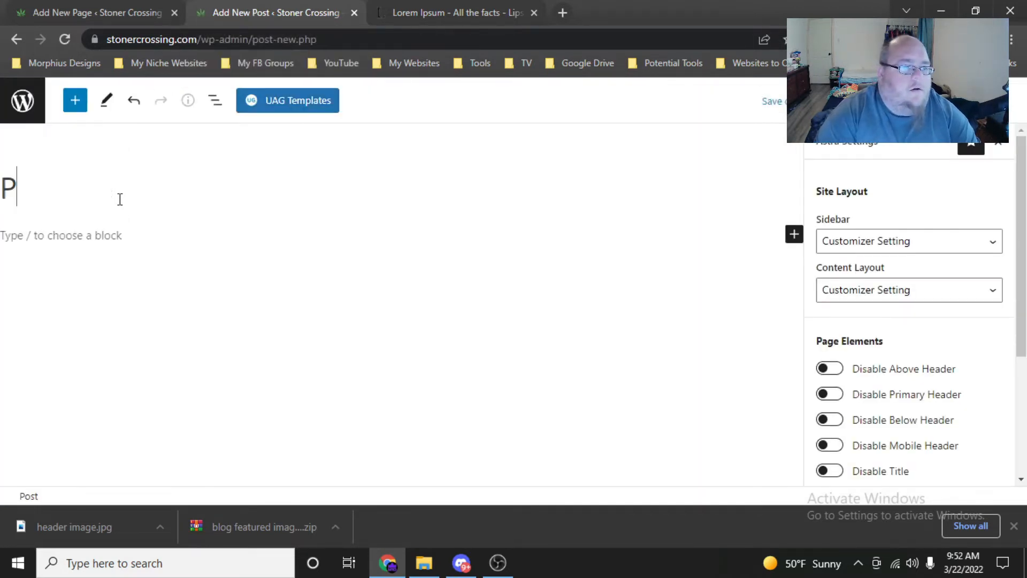
key("BackSpace")
type("Blog")
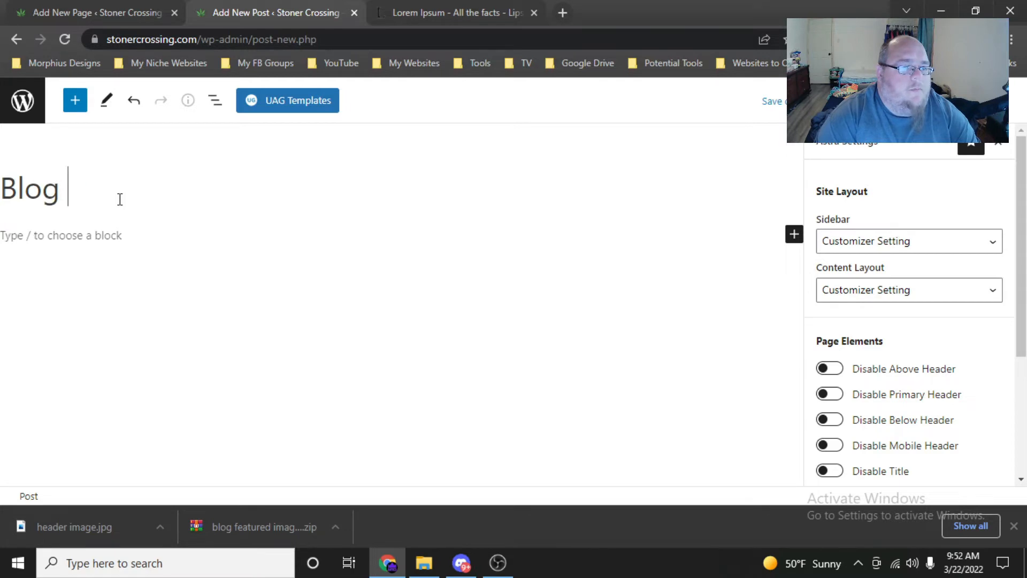
type(" Post 1")
key("Return")
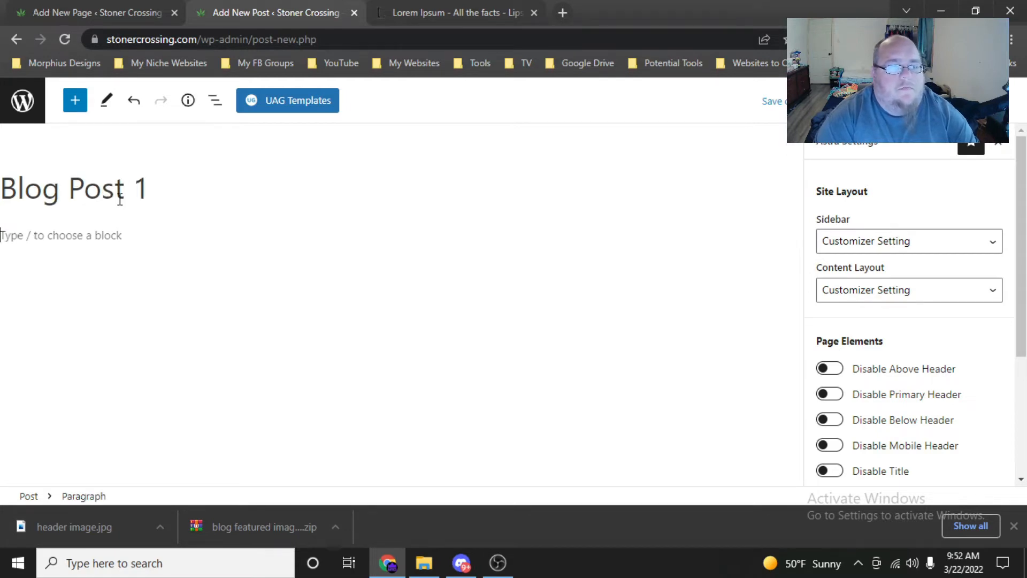
Fill the post body with two consecutive copies of the copied "Why do we use it?" section
key("ctrl+v")
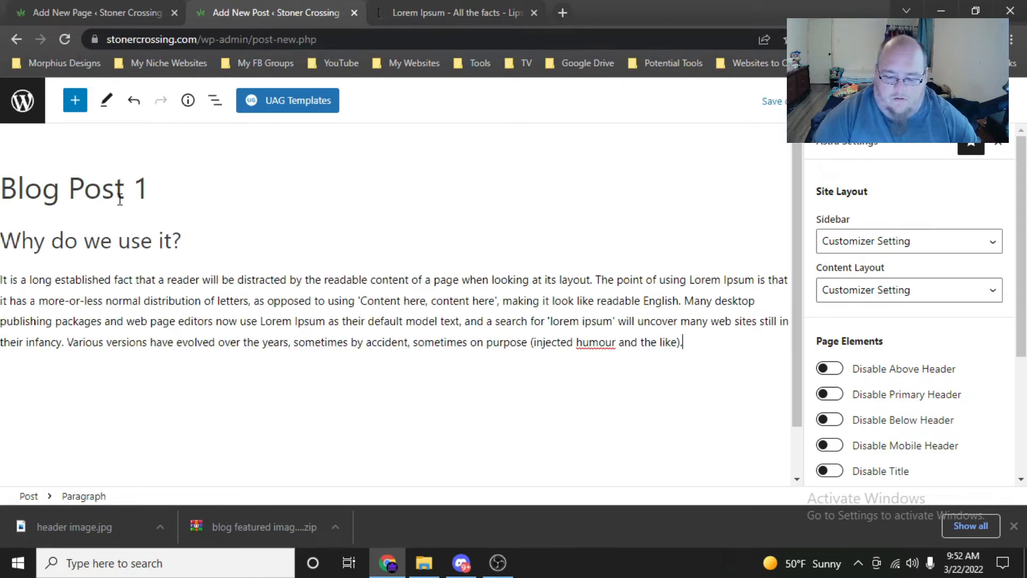
key("Return")
key("ctrl+v")
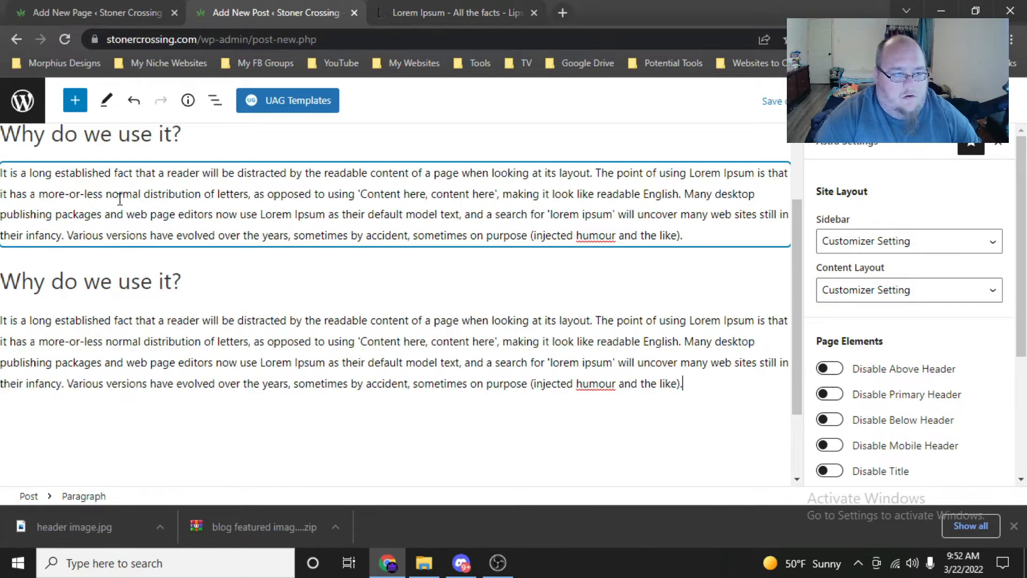
key("Return")
key("BackSpace")
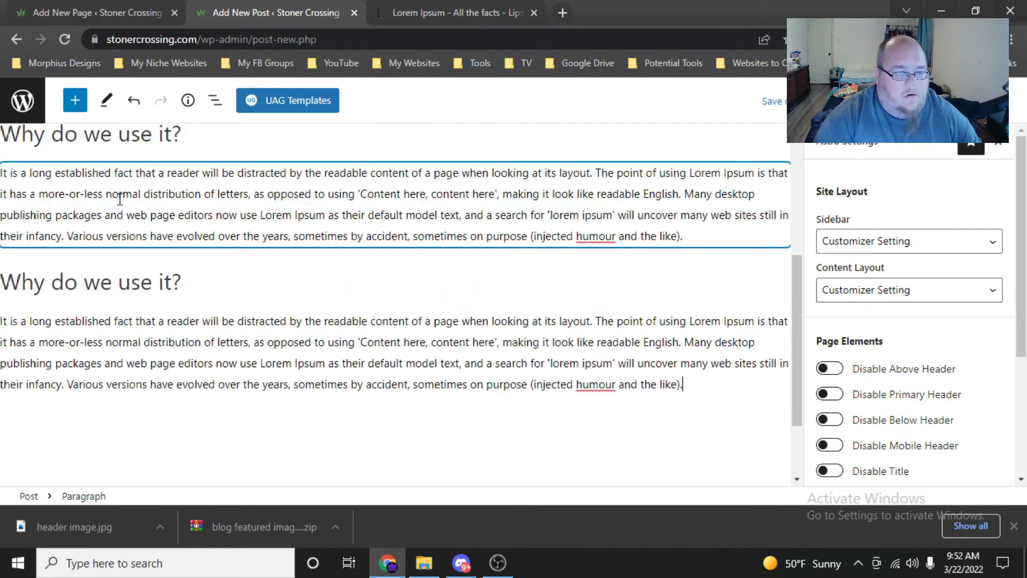
Publish Blog Post 1 immediately with public visibility
scroll(120, 199, "up", 2)
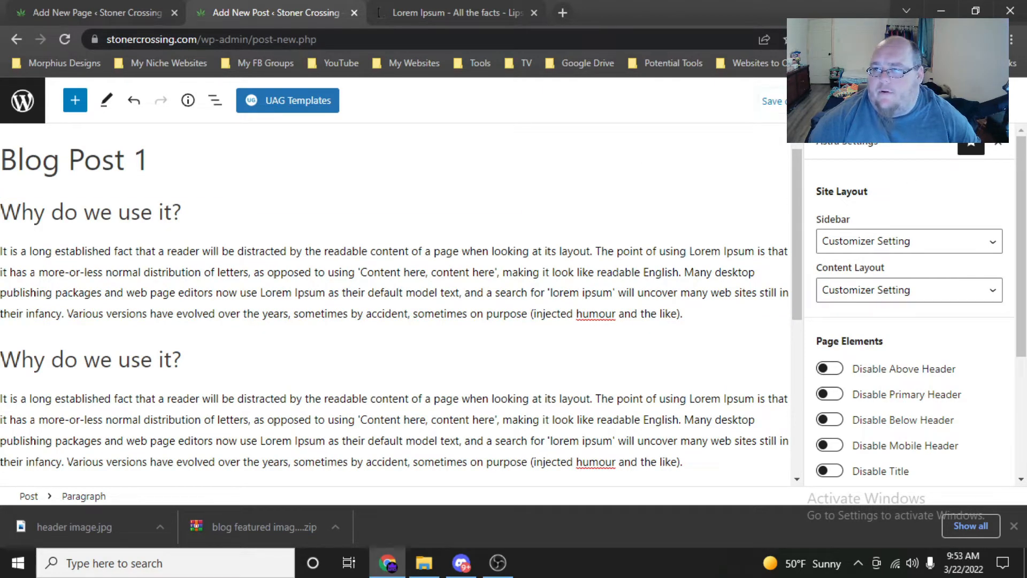
left_click(902, 100)
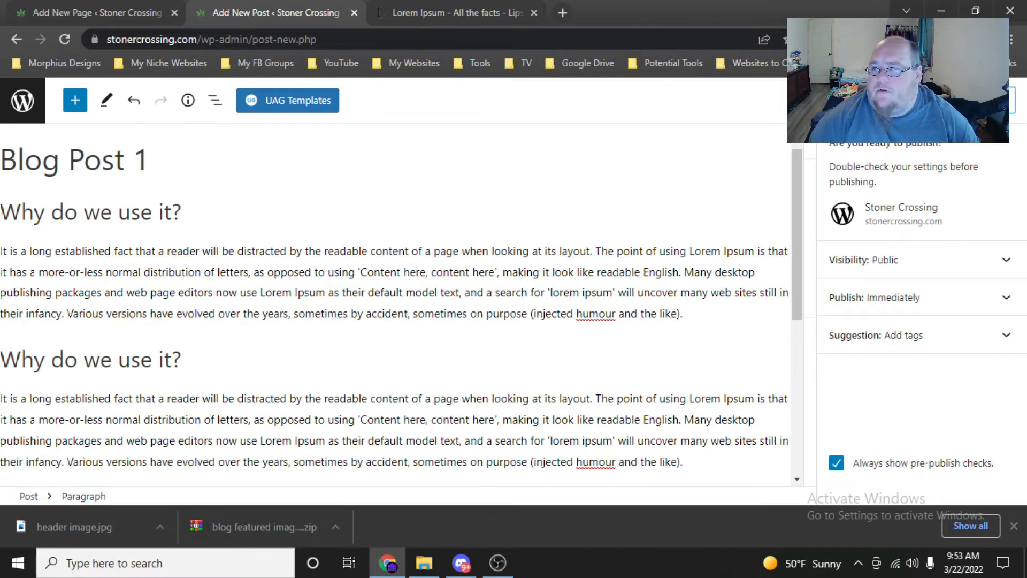
left_click(873, 100)
scroll(362, 367, "up", 1)
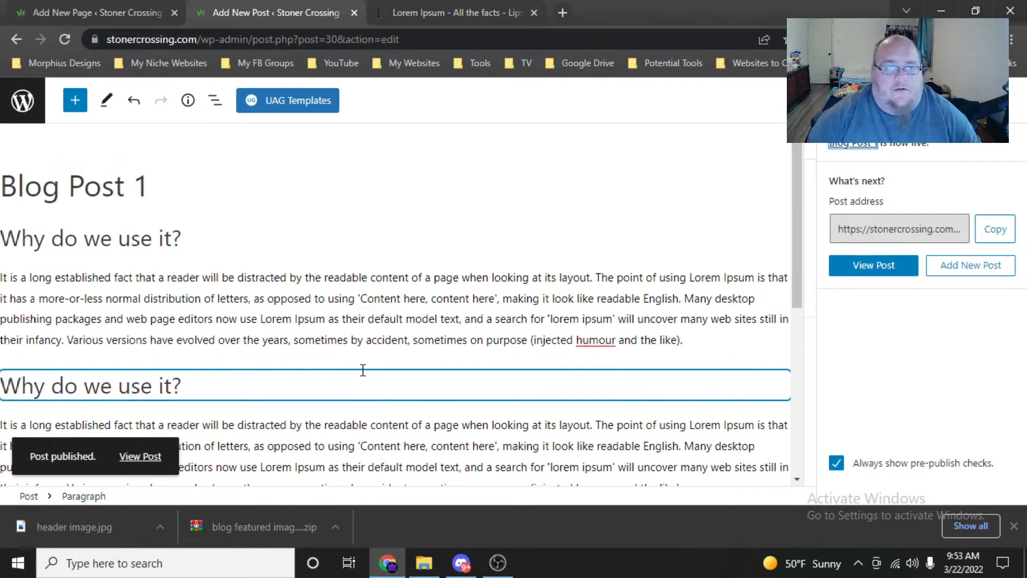
Return to the posts list, clone Blog Post 1 and rename the draft copy "Blog Post 2"
left_click(23, 100)
mouse_move(205, 271)
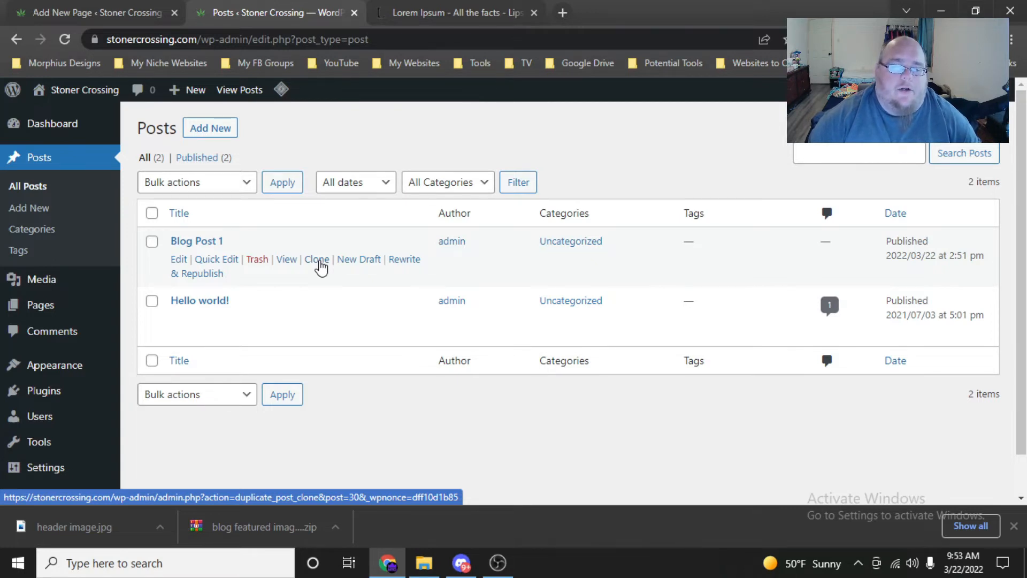
left_click(317, 259)
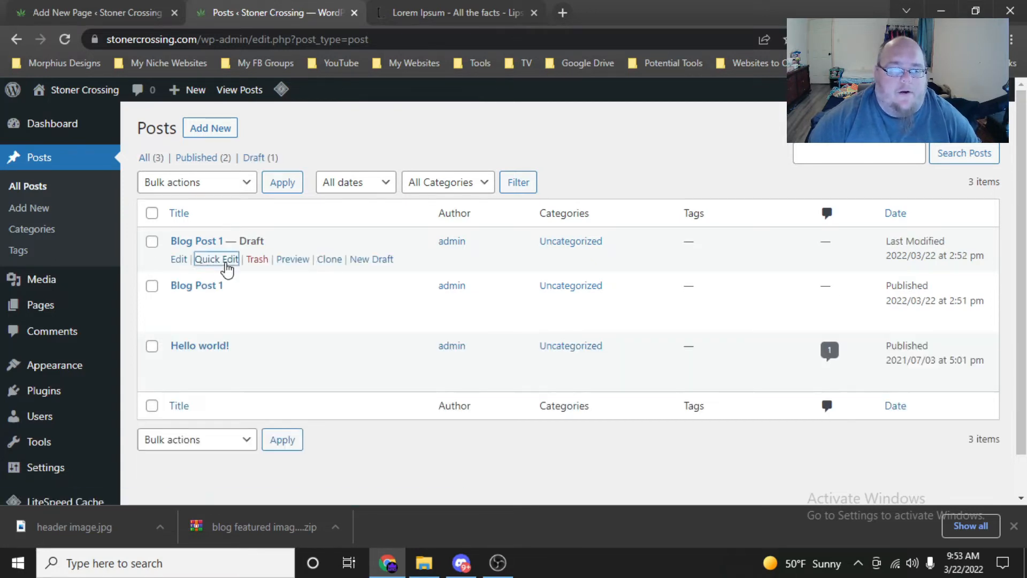
left_click(216, 259)
key("BackSpace")
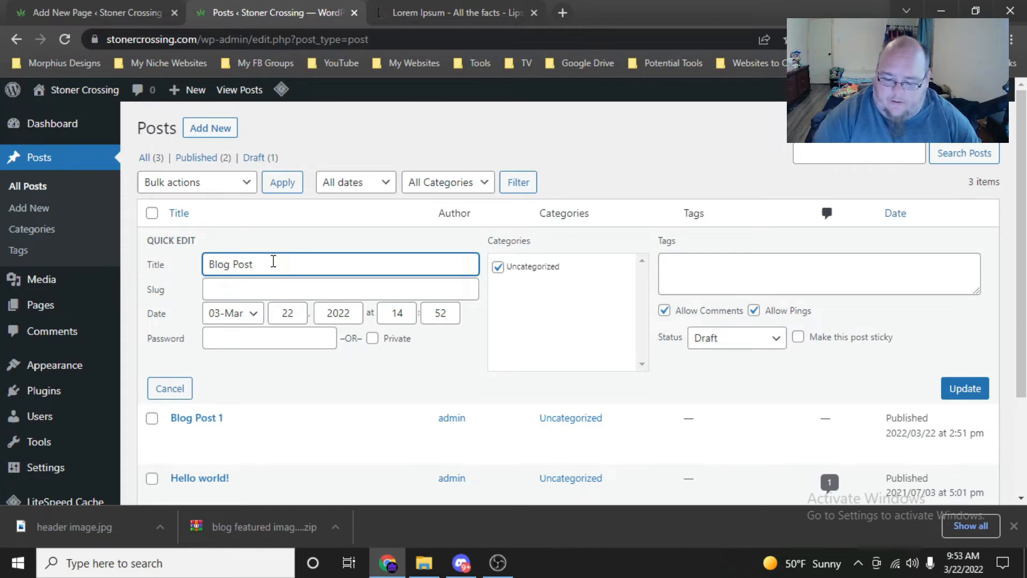
type("2")
key("Return")
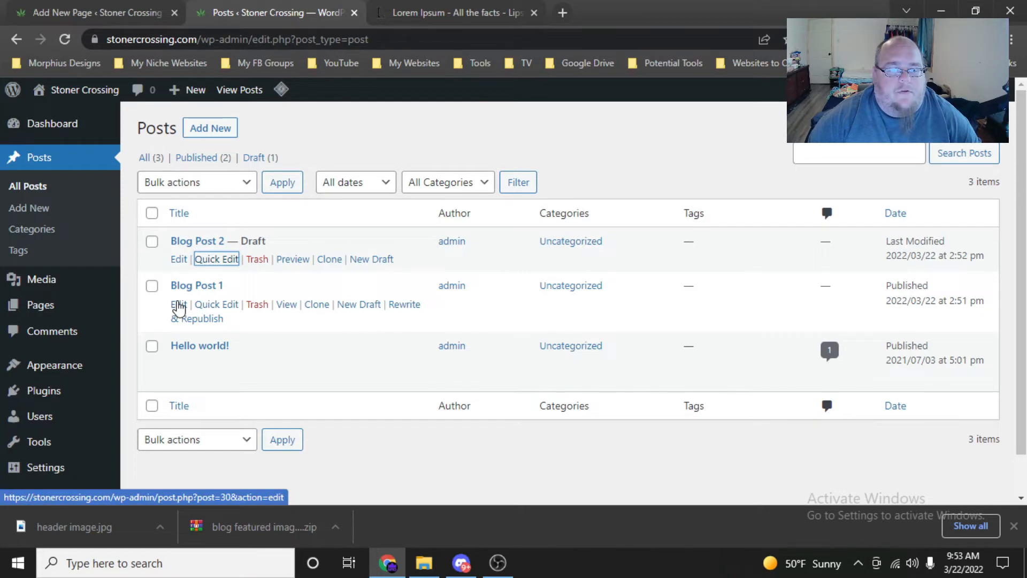
Open Blog Post 1 and Blog Post 2 for editing, each in its own browser tab
right_click(178, 308)
left_click(209, 311)
right_click(180, 259)
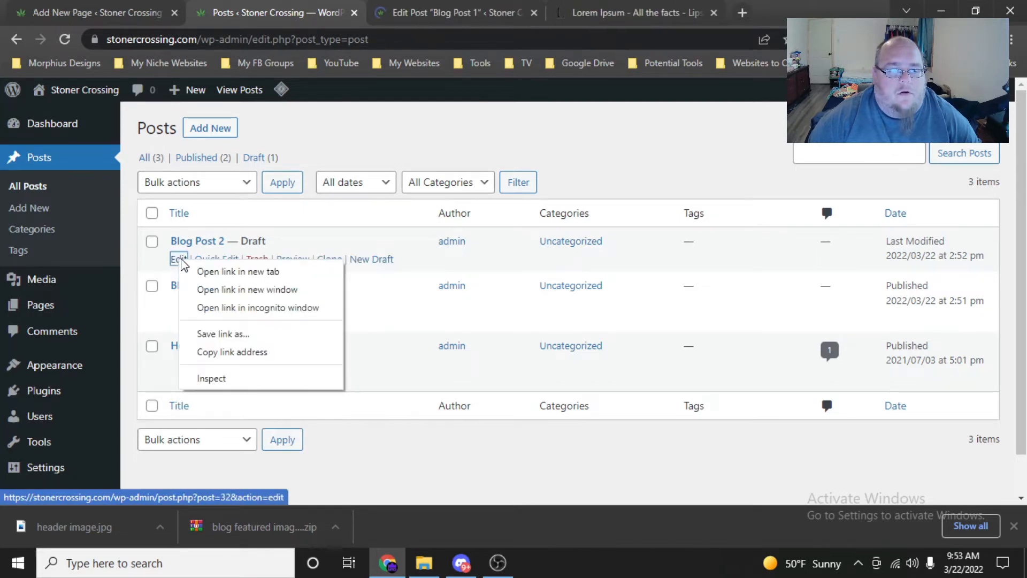
left_click(209, 271)
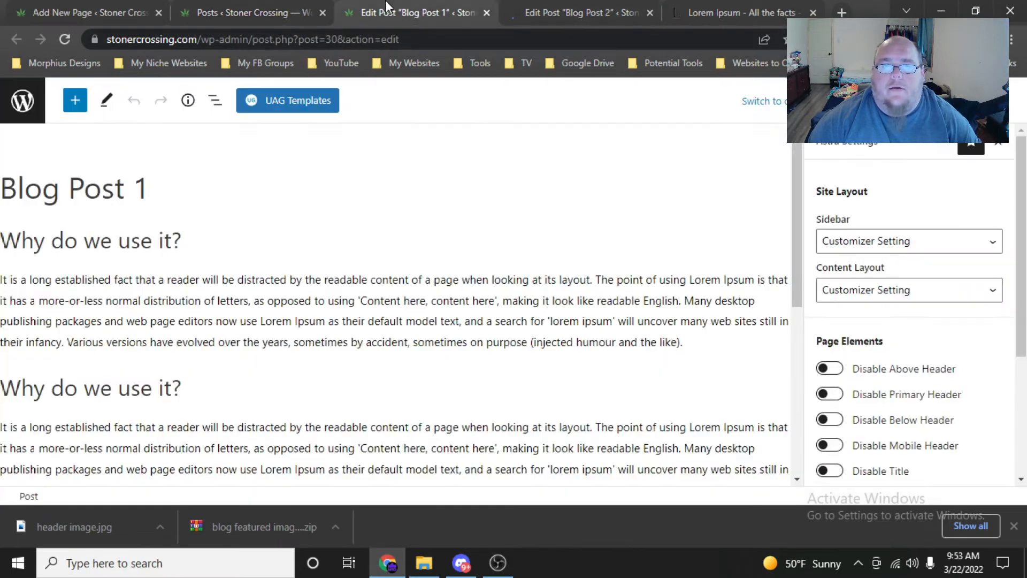
Set the media library image 2.jpg as the featured image of Blog Post 1
left_click(407, 11)
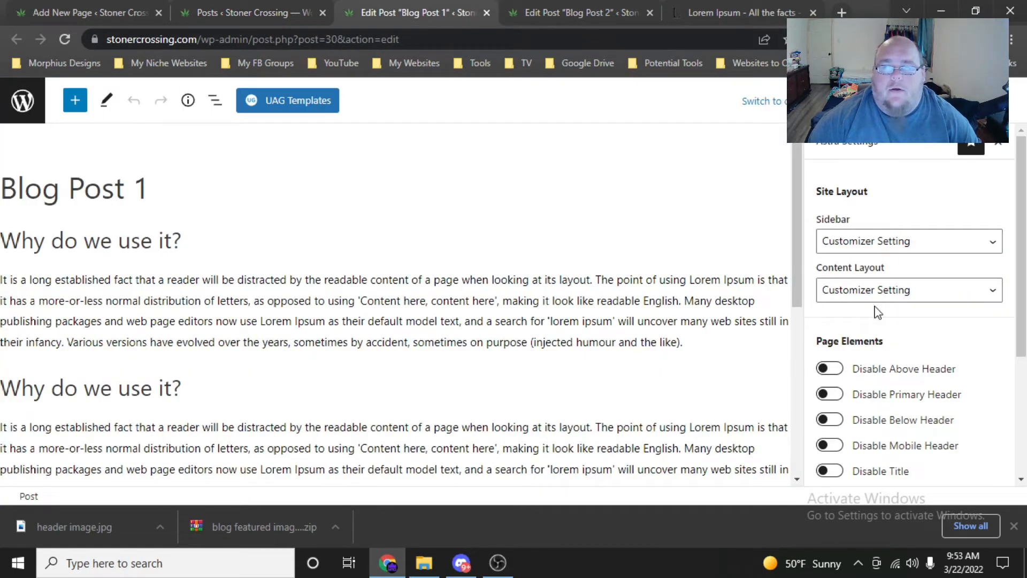
left_click(945, 101)
scroll(937, 289, "down", 3)
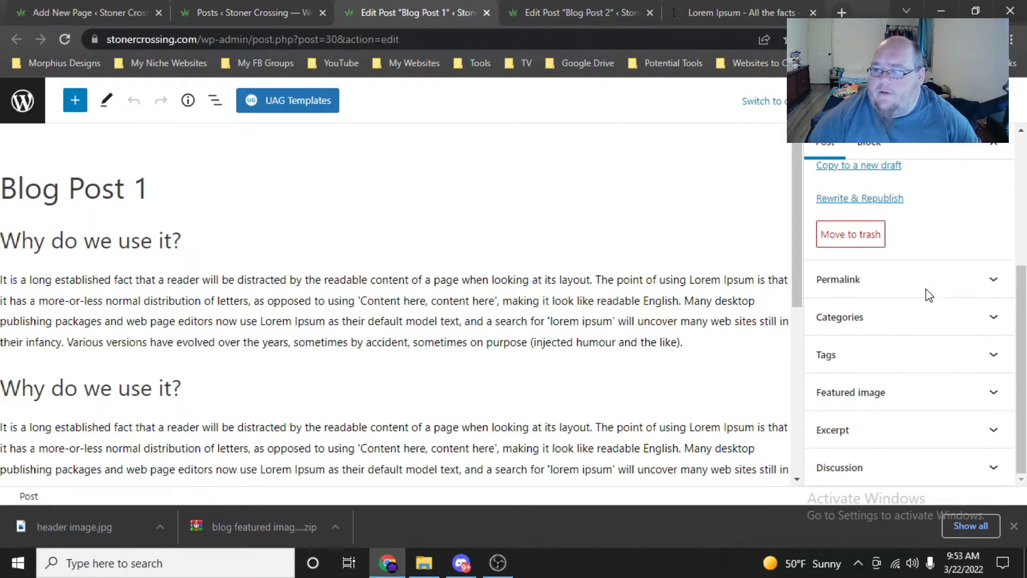
left_click(872, 396)
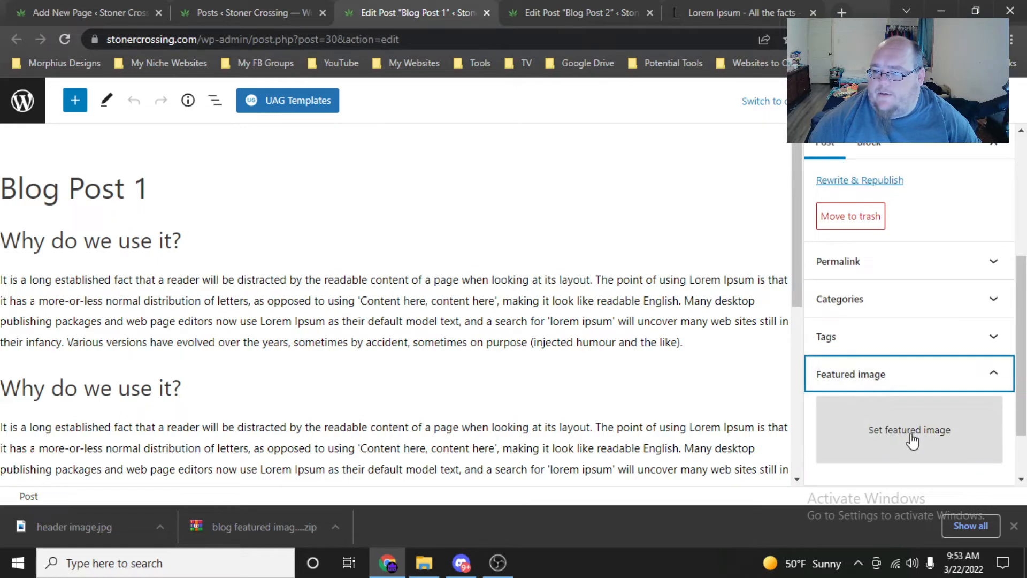
left_click(910, 438)
left_click(188, 283)
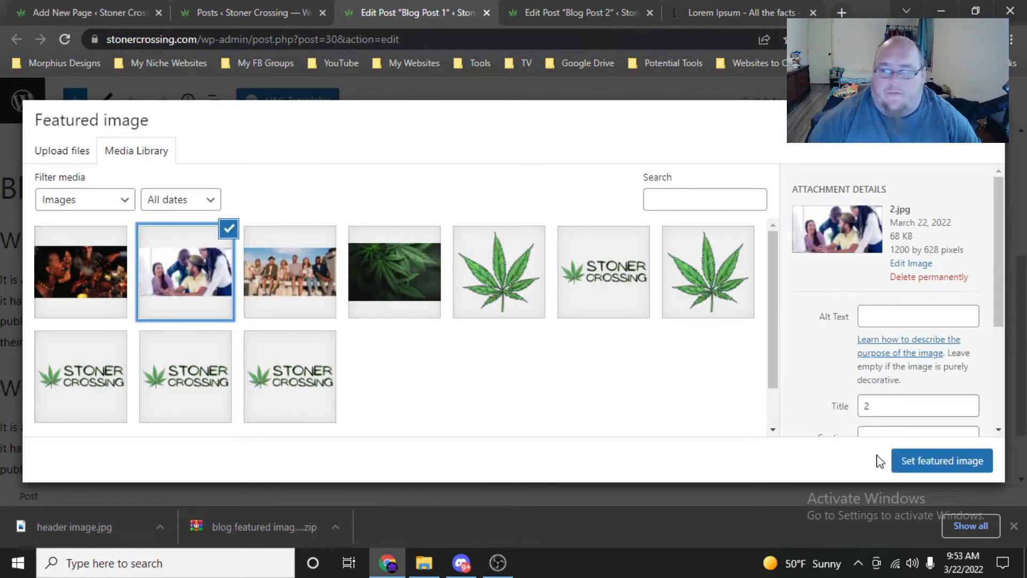
left_click(913, 461)
Give Blog Post 2 the library photo of people sitting in a row outdoors as its featured image and publish the post
left_click(580, 13)
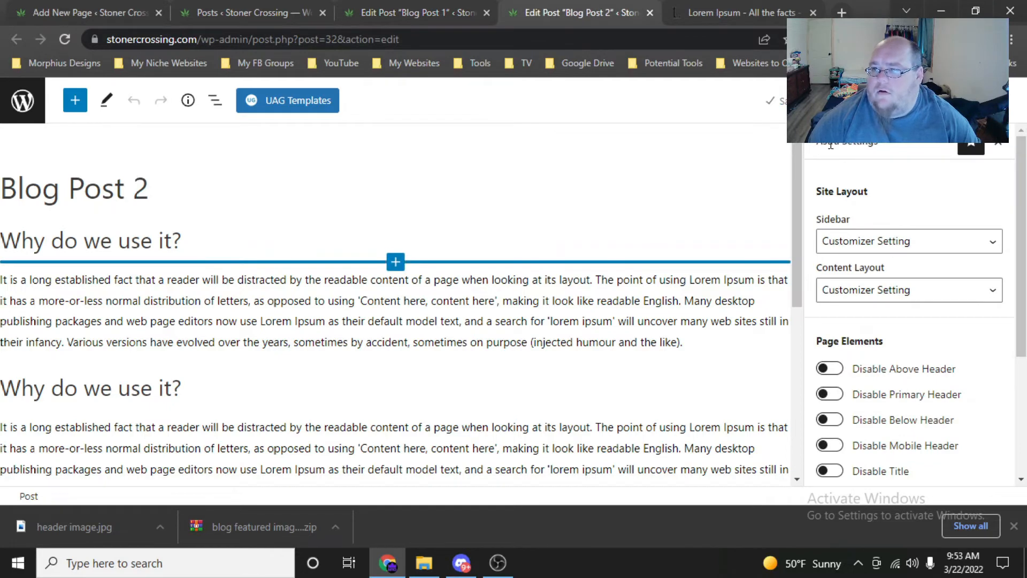
left_click(943, 100)
scroll(965, 279, "down", 3)
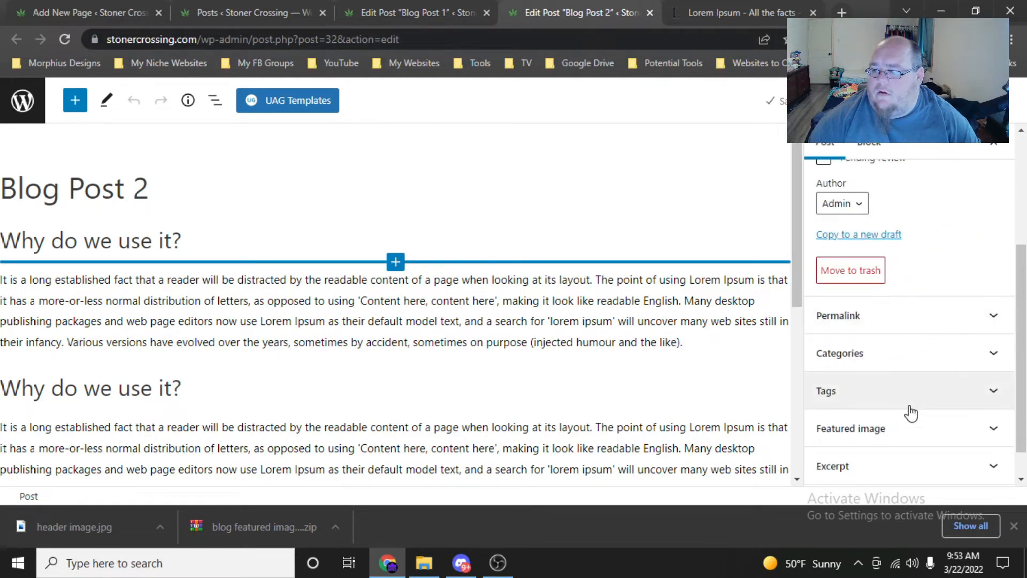
left_click(916, 432)
left_click(821, 434)
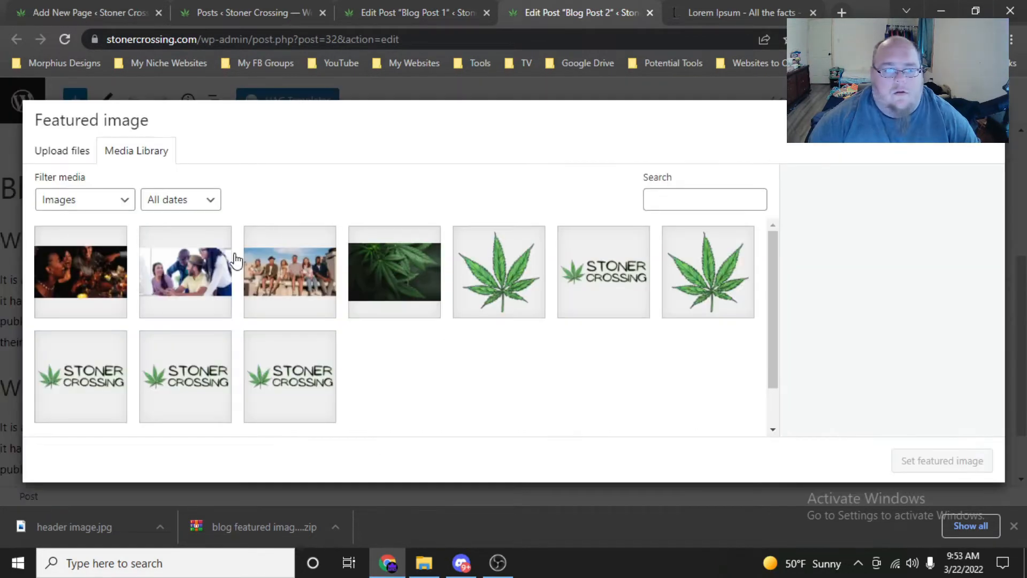
left_click(254, 269)
left_click(904, 462)
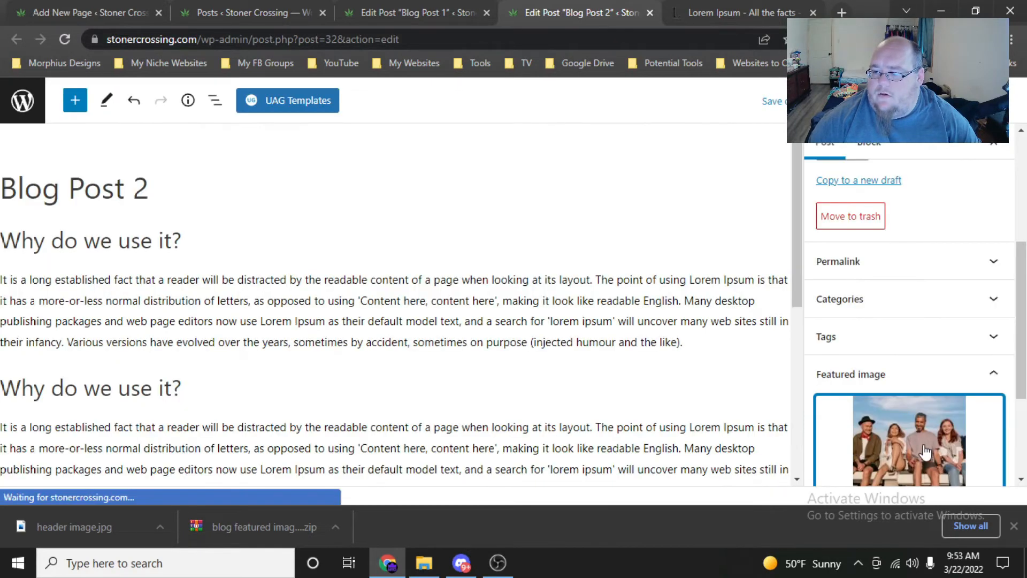
left_click(897, 101)
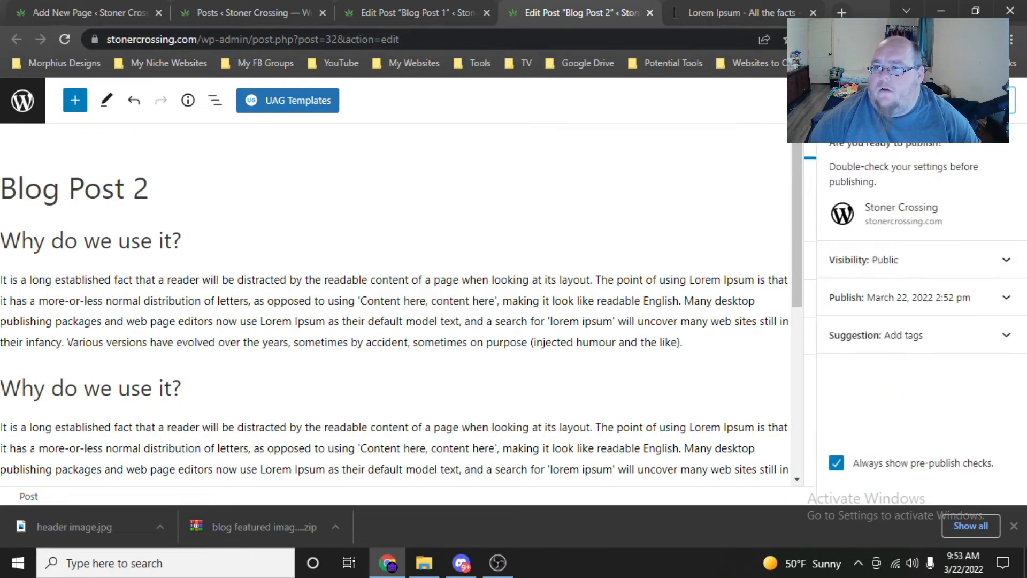
left_click(878, 100)
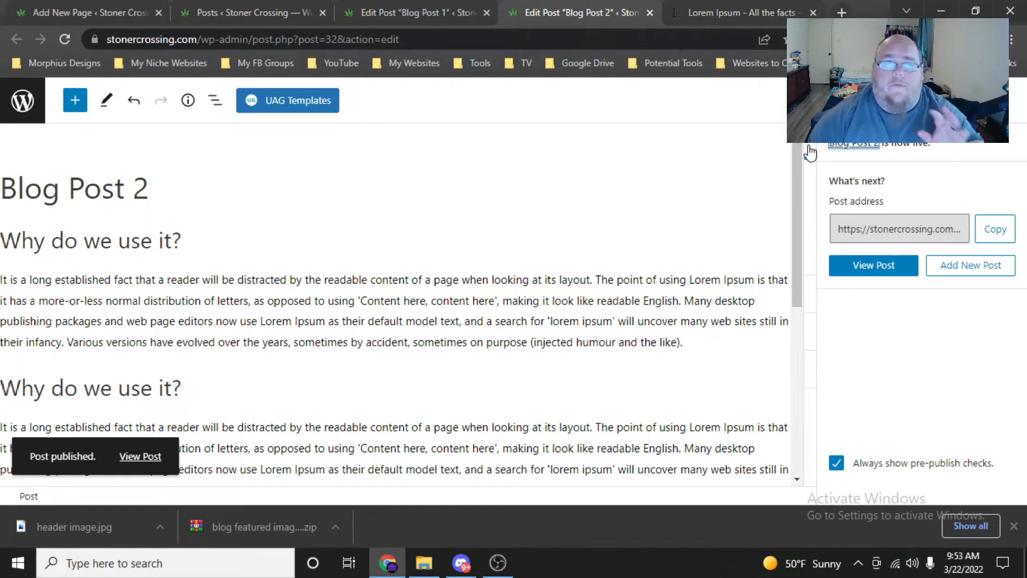
Close both post editors and the Lorem Ipsum page, and return to the home page draft
left_click(649, 13)
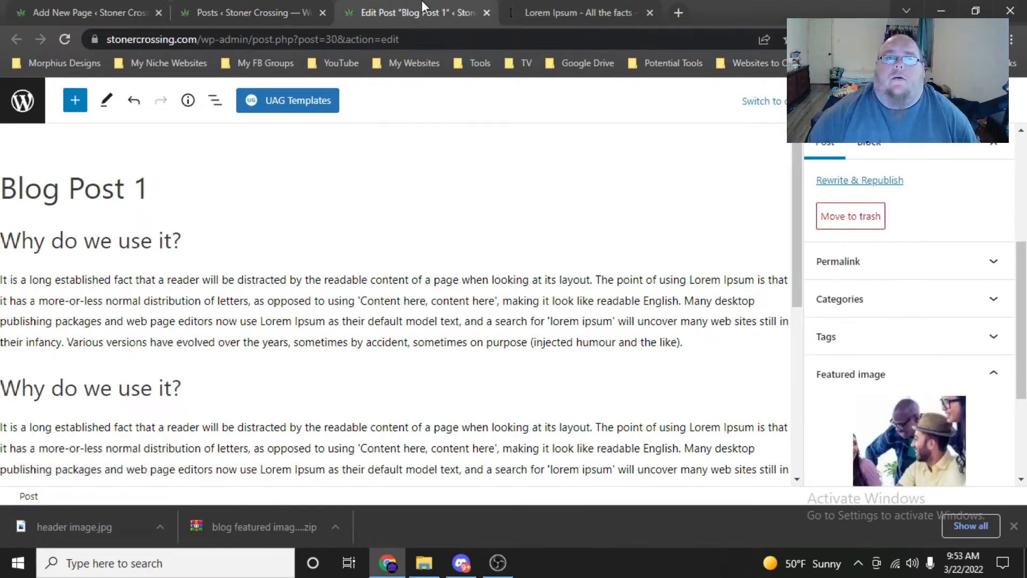
left_click(488, 10)
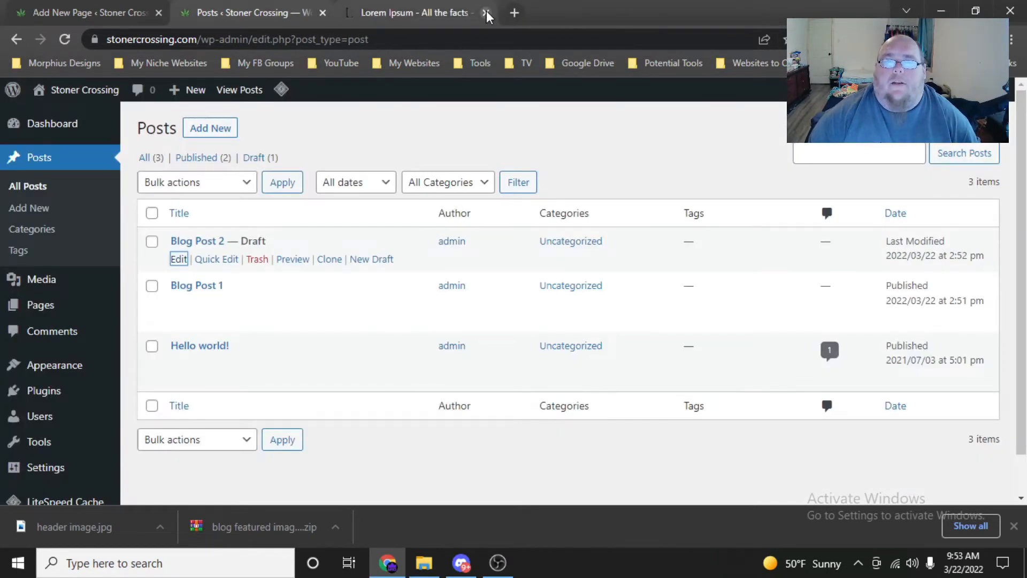
left_click(487, 10)
left_click(127, 5)
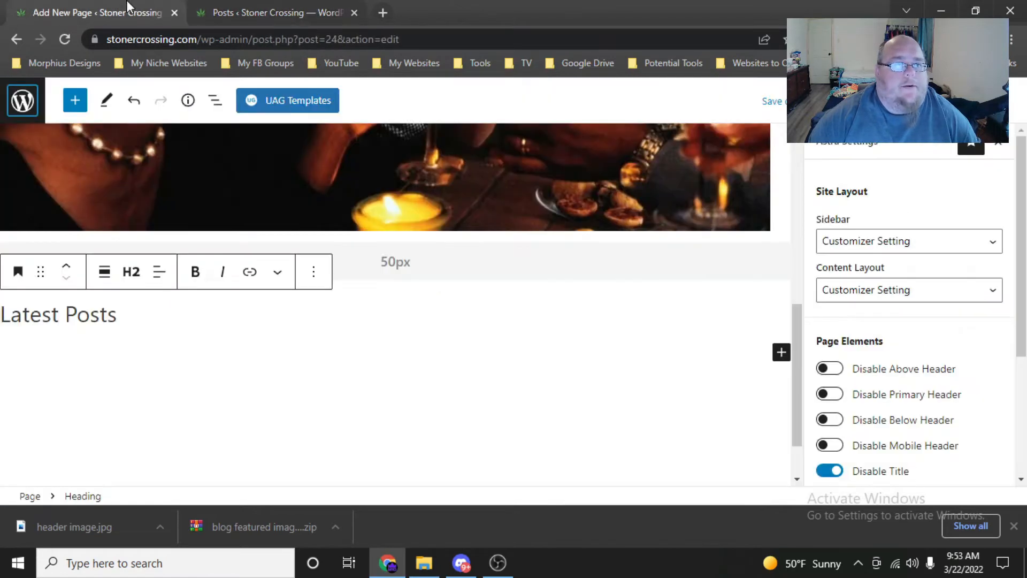
Insert a Latest Posts block directly below the "Latest Posts" heading
left_click(125, 312)
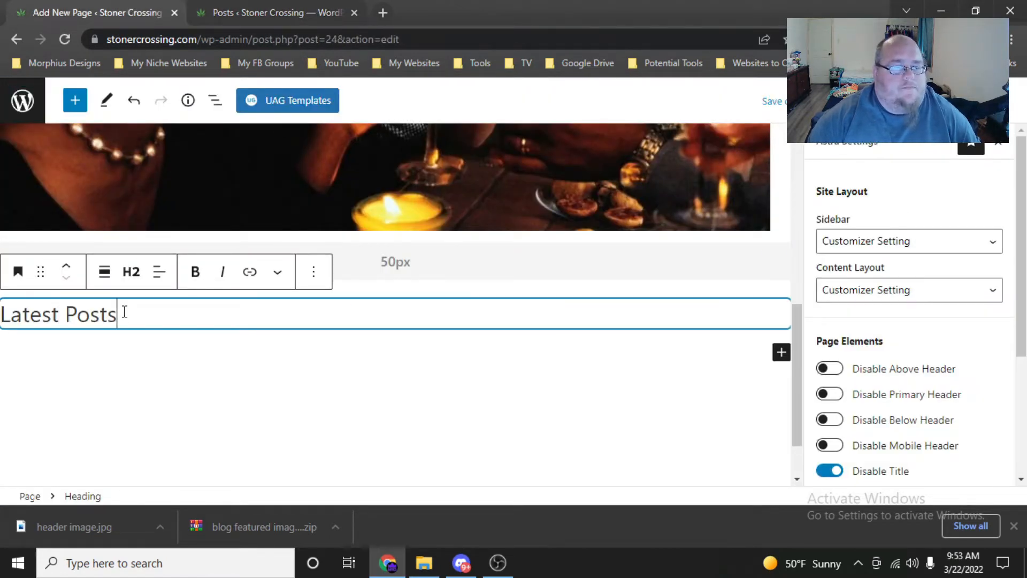
key("Return")
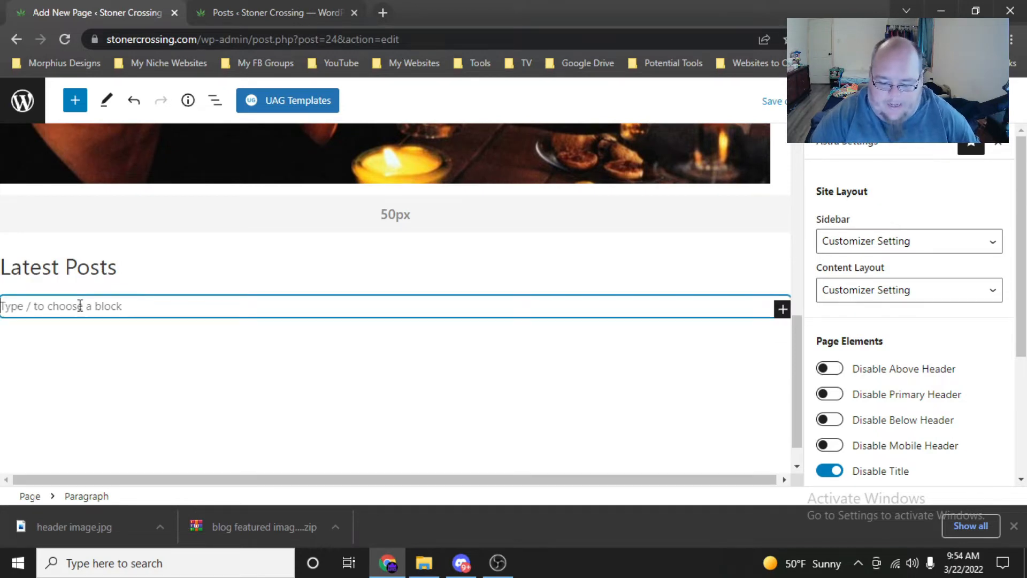
type("/latest")
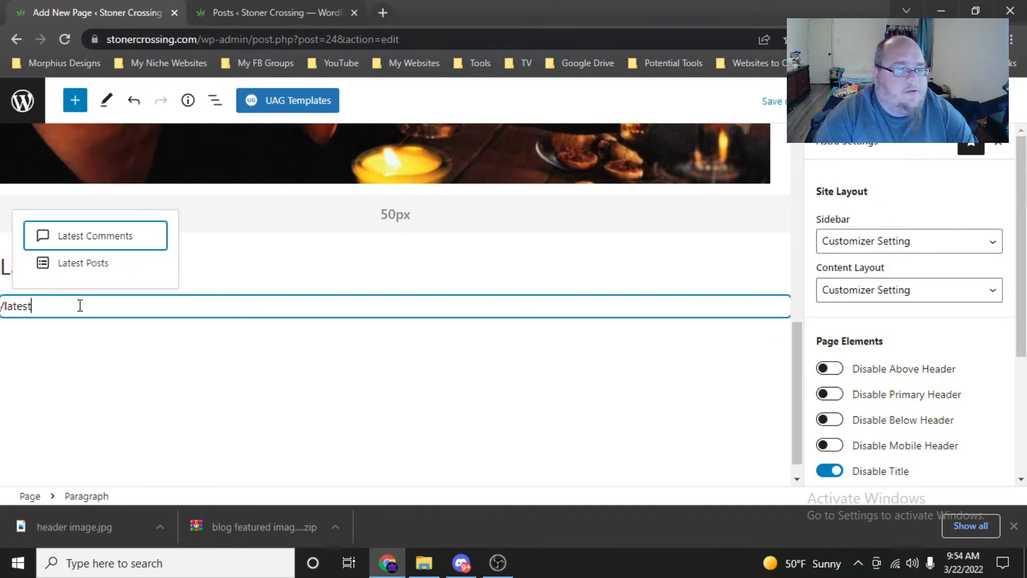
left_click(88, 265)
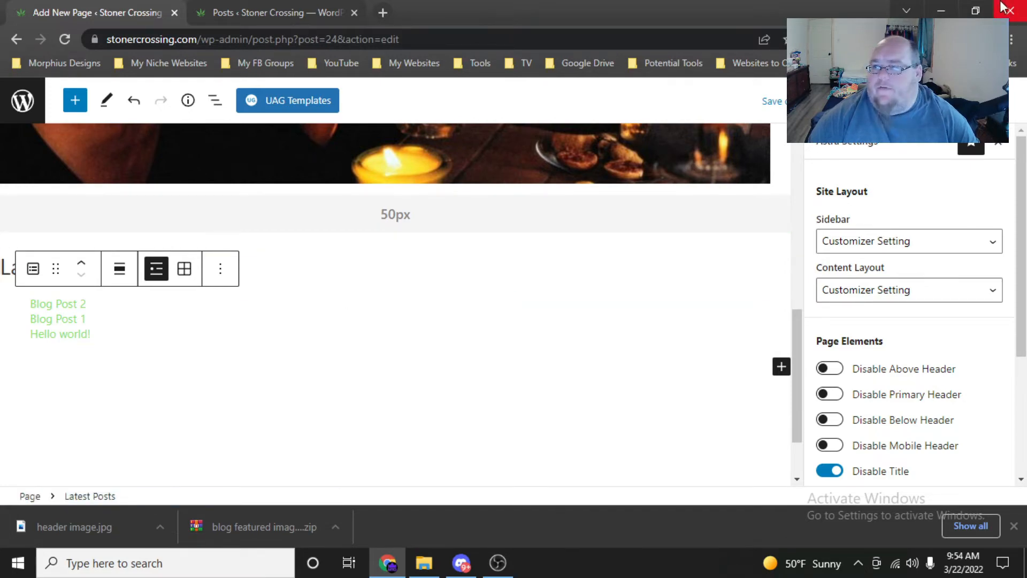
Show post content as excerpts in the Latest Posts block, with a maximum of 45 words per excerpt
left_click(941, 101)
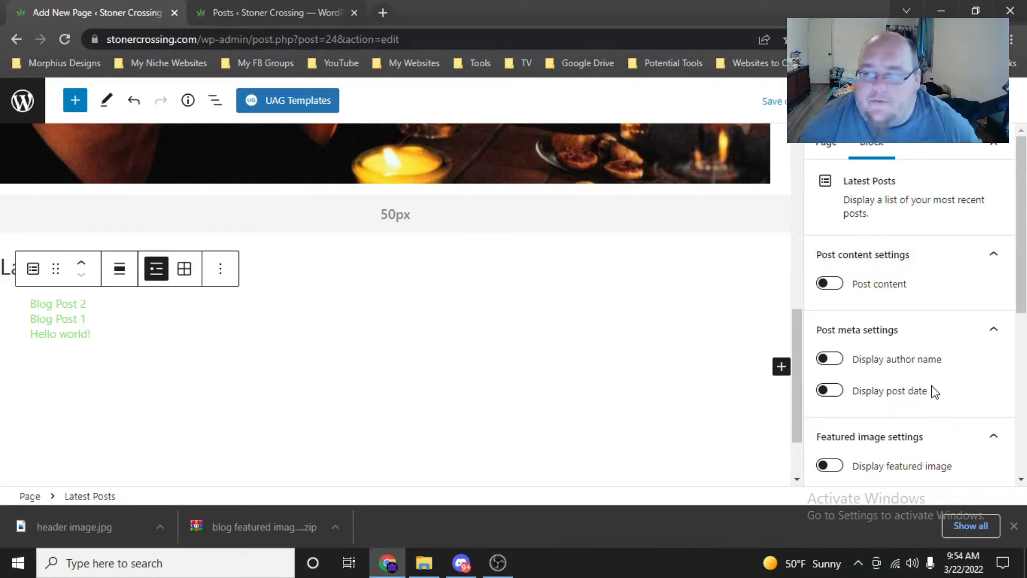
left_click(831, 283)
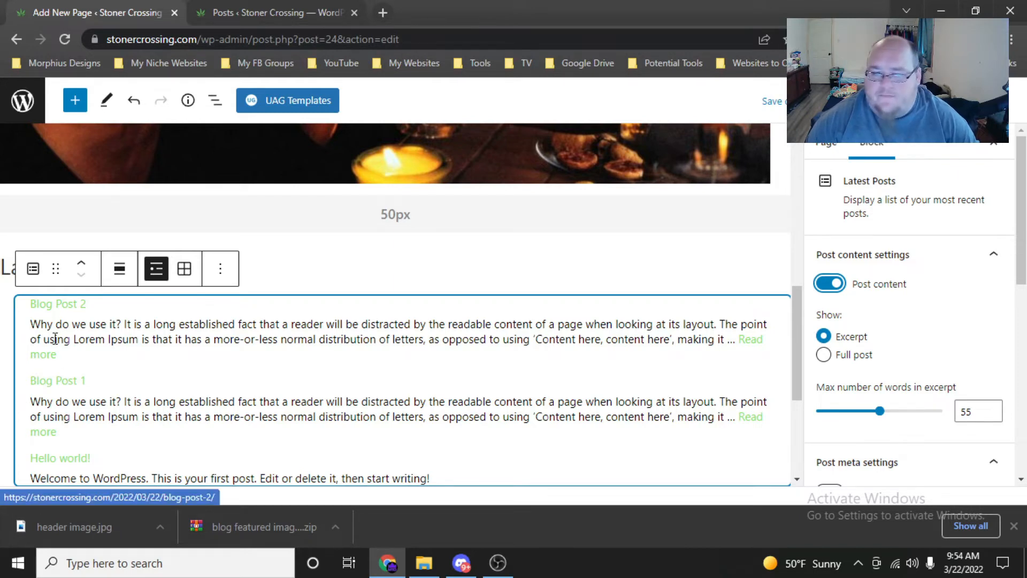
scroll(942, 291, "down", 1)
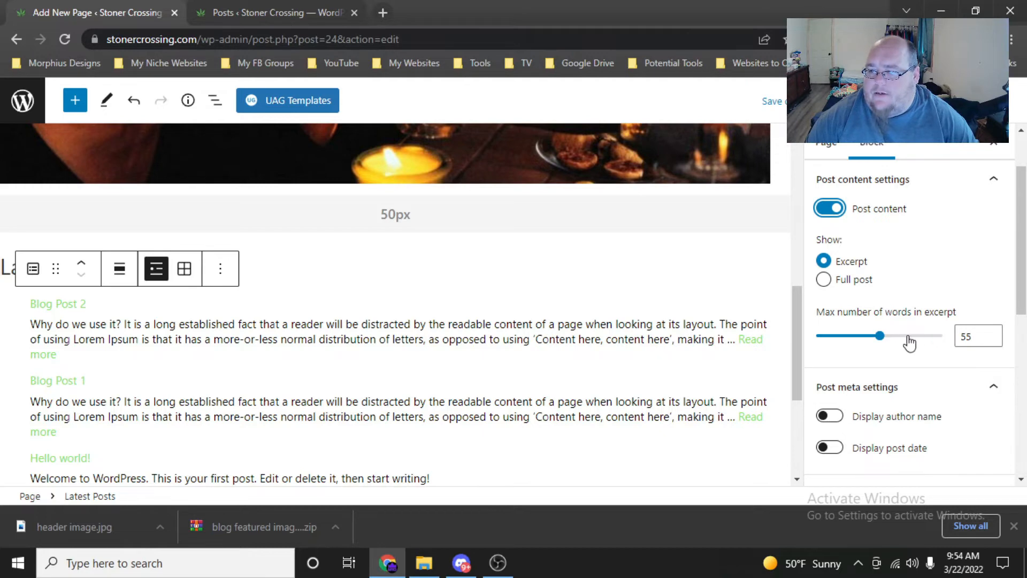
mouse_move(881, 336)
left_mouse_down()
mouse_move(926, 339)
mouse_move(871, 346)
left_mouse_up()
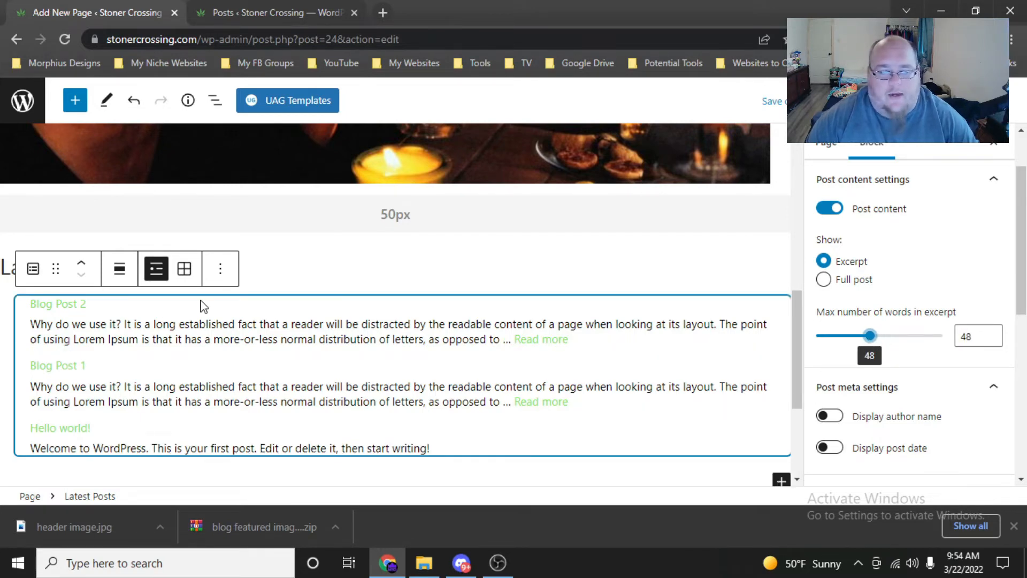
left_click(991, 339)
left_click(991, 339)
left_click(991, 339)
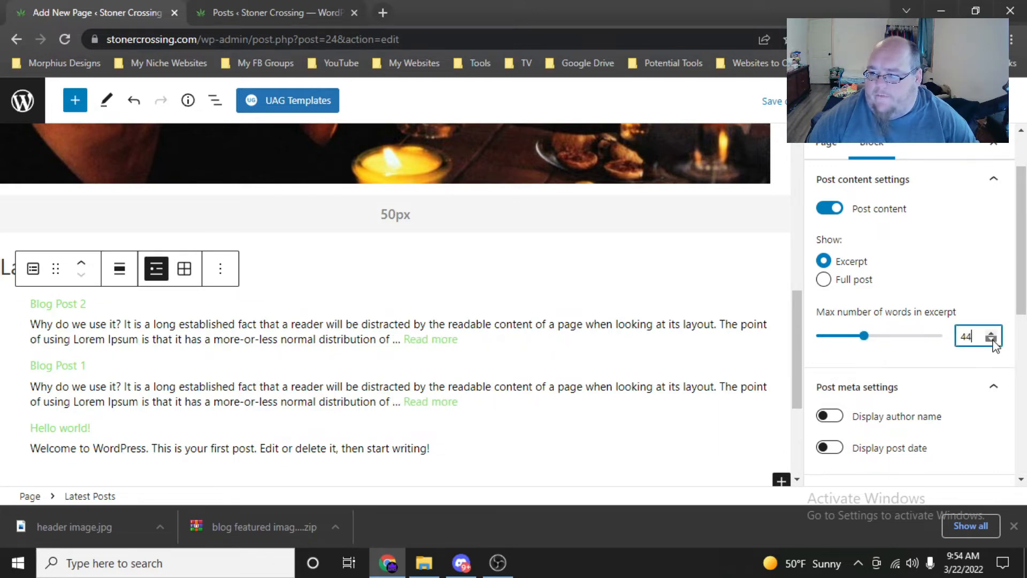
left_click(992, 339)
left_click(991, 333)
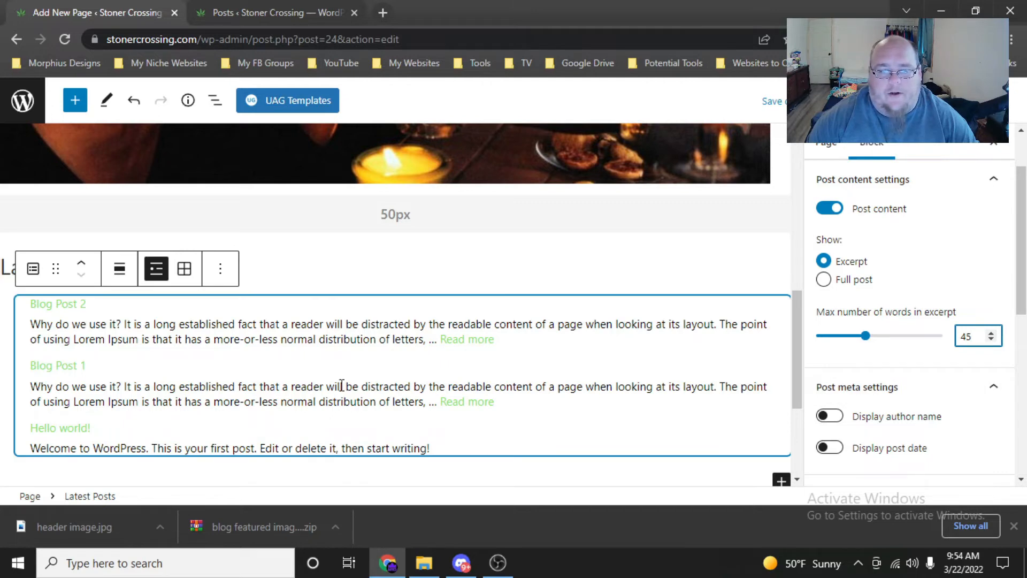
Display the author name, post date and featured image for every post in the Latest Posts block
scroll(337, 383, "down", 2)
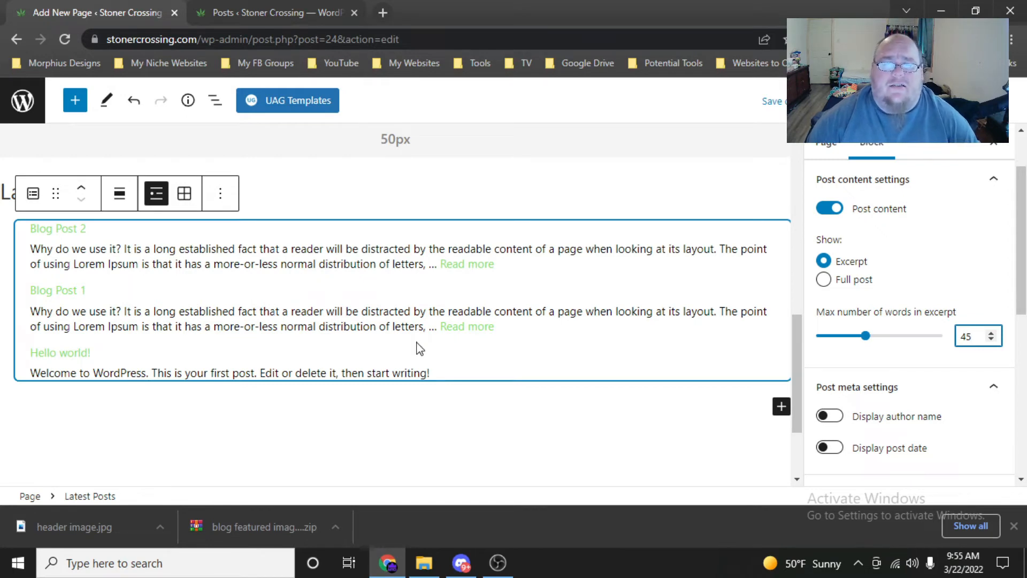
scroll(963, 414, "down", 2)
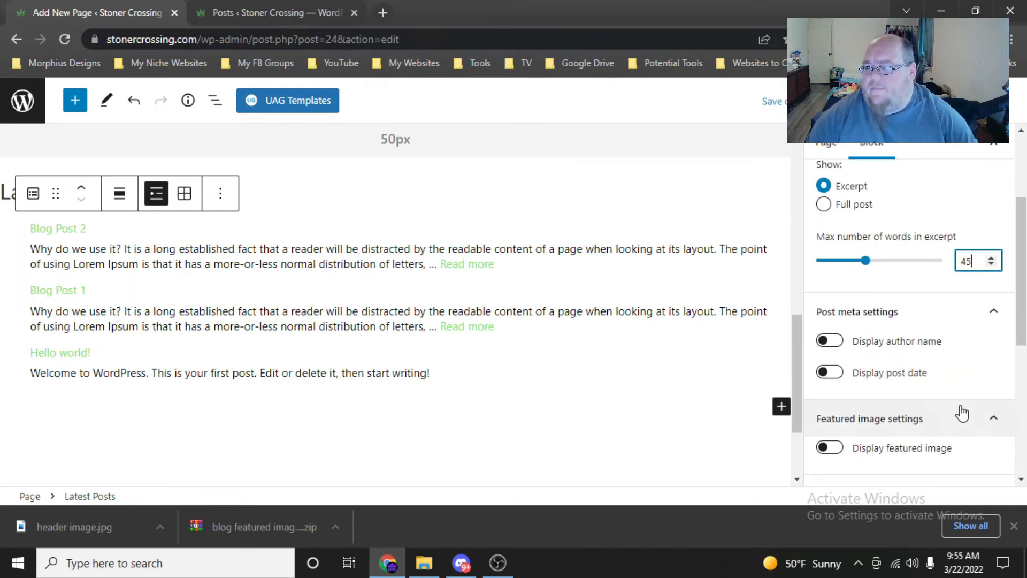
left_click(833, 341)
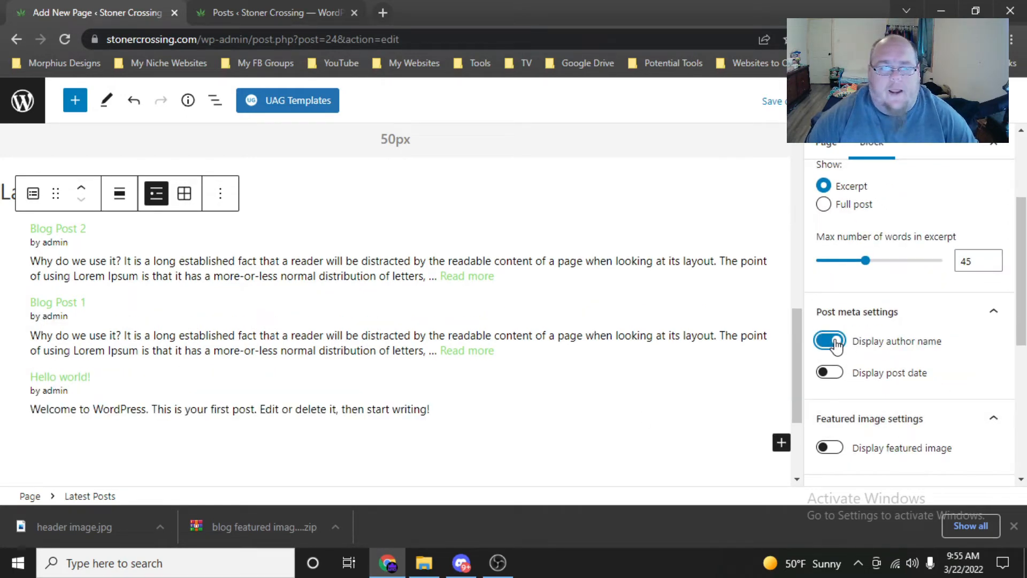
left_click(831, 375)
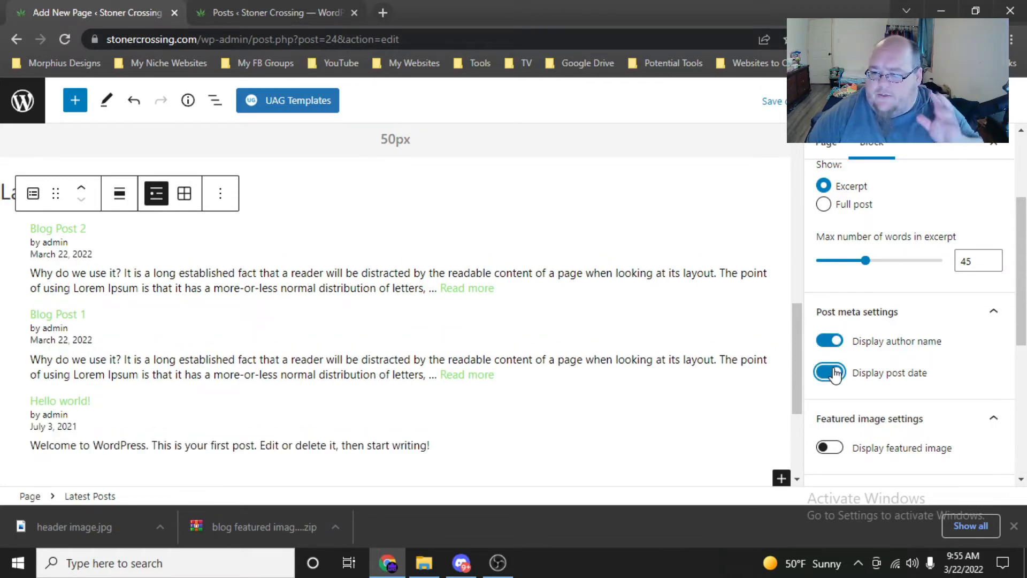
scroll(880, 398, "down", 2)
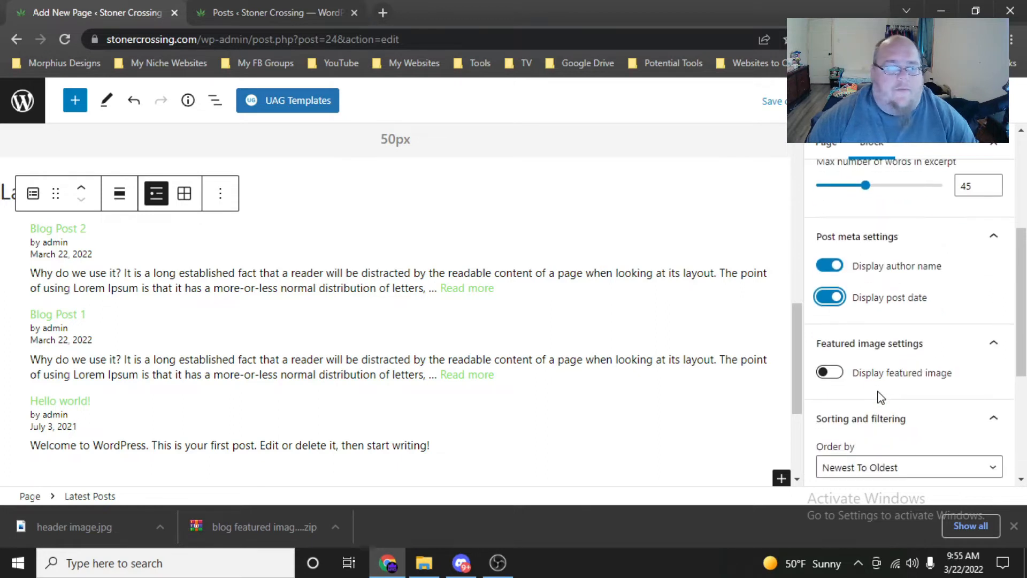
left_click(841, 378)
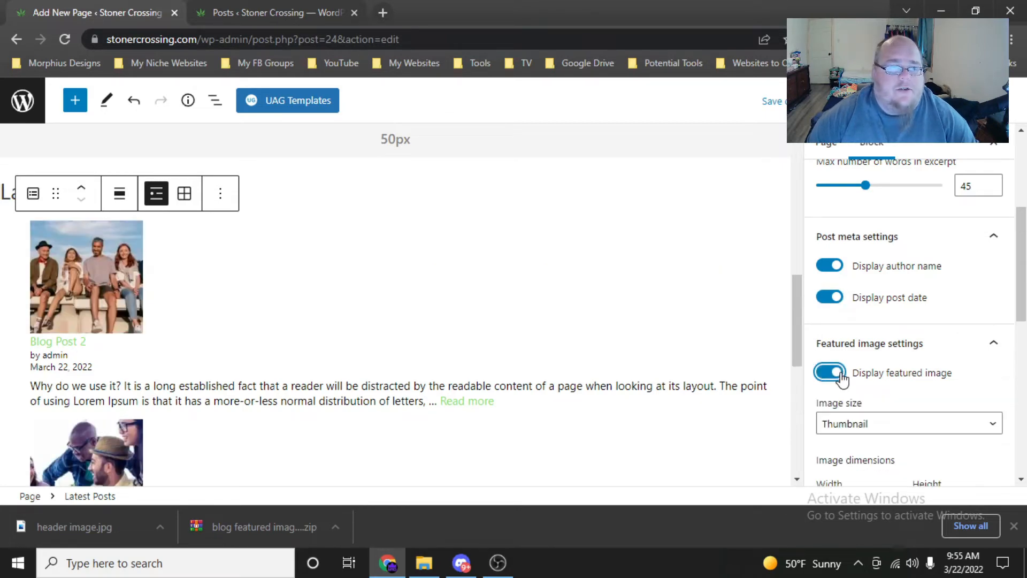
Set the featured image size in the Latest Posts block to Medium
scroll(971, 422, "down", 3)
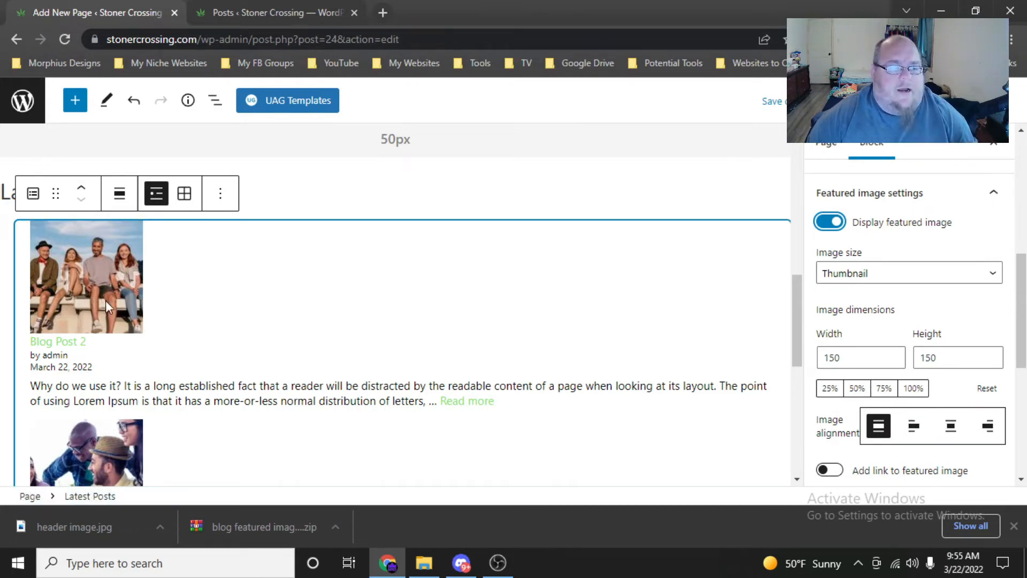
scroll(107, 305, "down", 2)
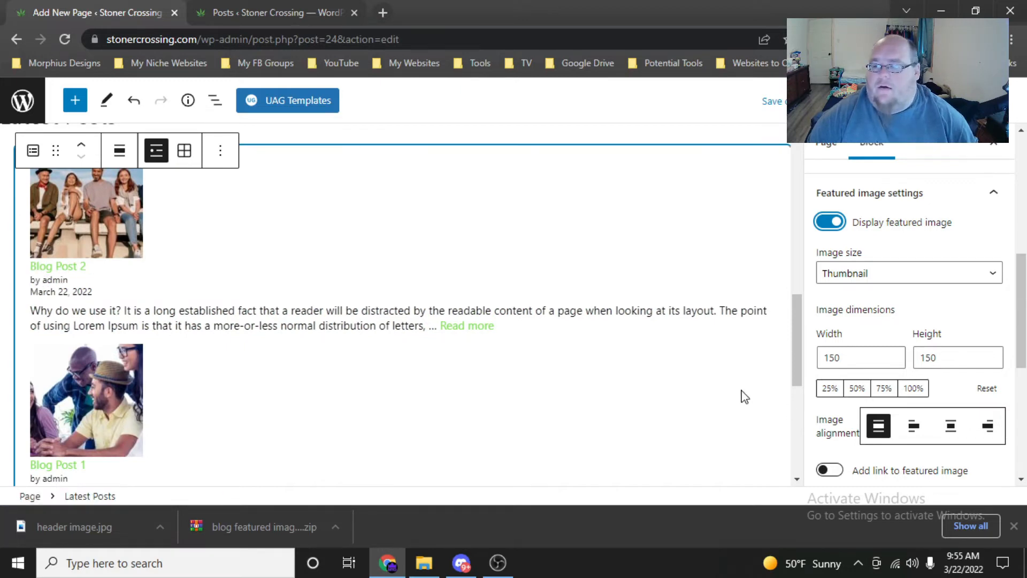
left_click(856, 274)
left_click(854, 302)
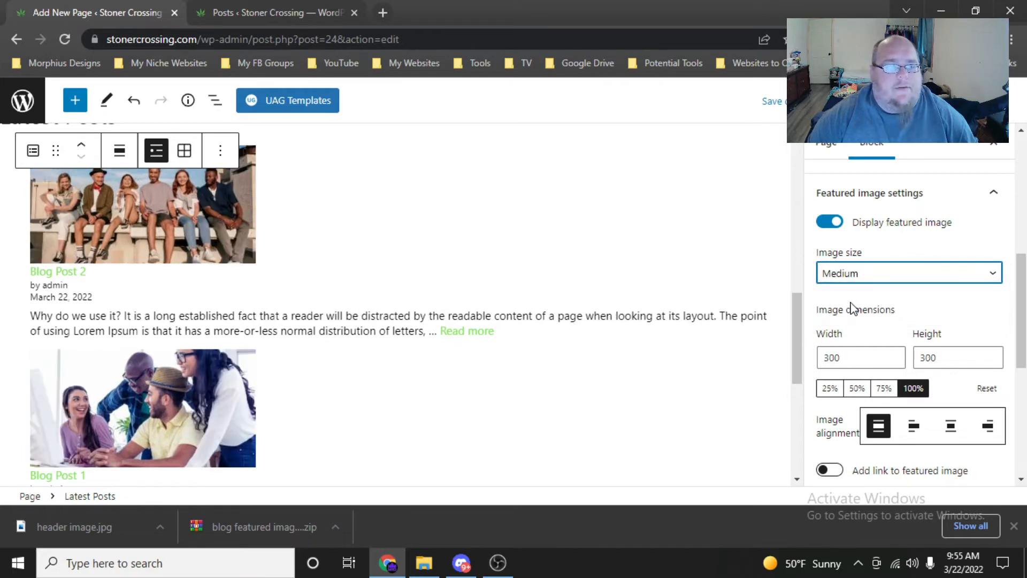
scroll(369, 335, "up", 2)
scroll(374, 336, "down", 1)
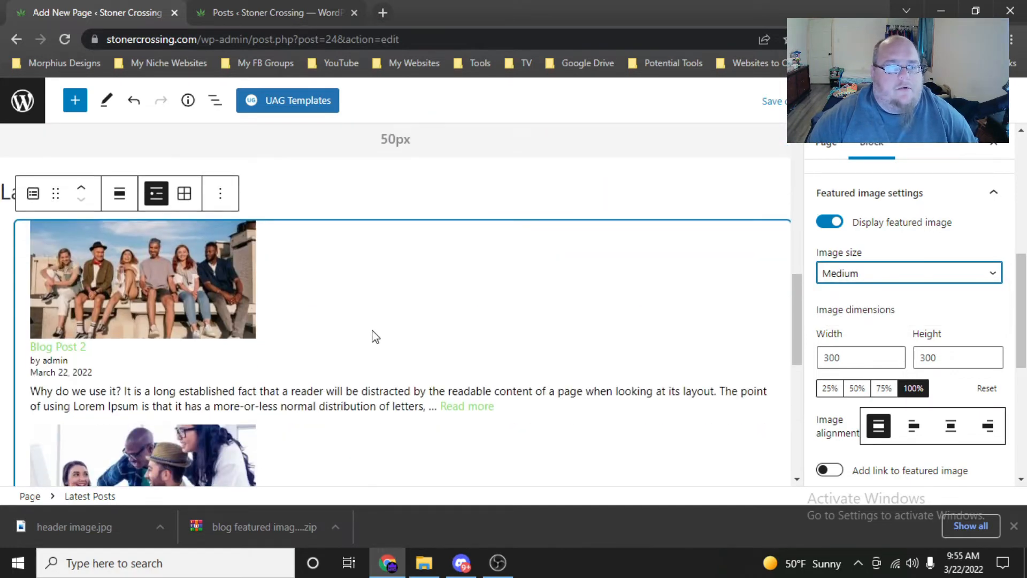
Try the Large featured image size in the Latest Posts block, and switch back to Medium
left_click(851, 276)
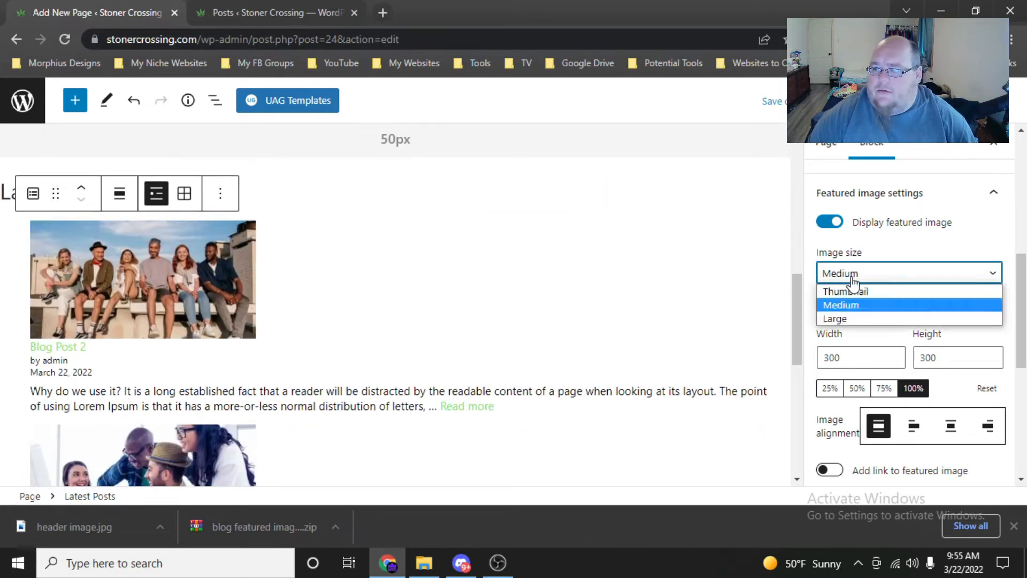
left_click(842, 317)
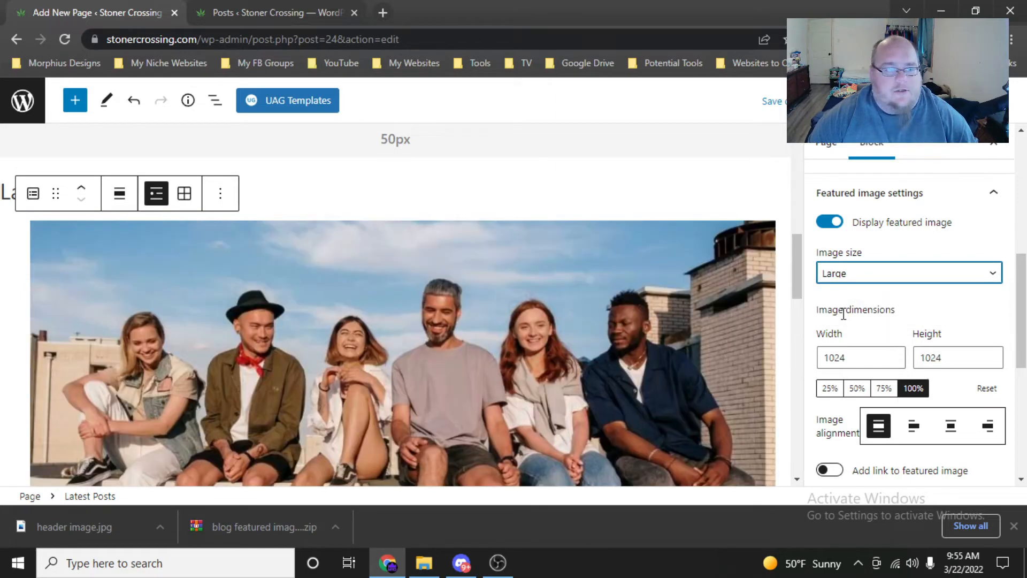
left_click(842, 277)
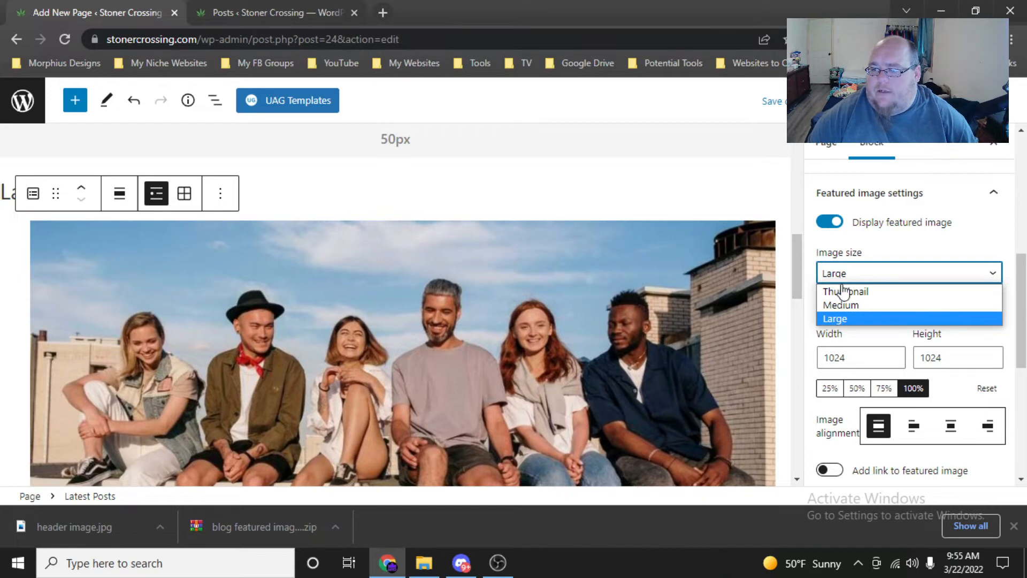
left_click(837, 305)
Align the featured images in the Latest Posts block to the left and add a link to each featured image
scroll(924, 351, "down", 2)
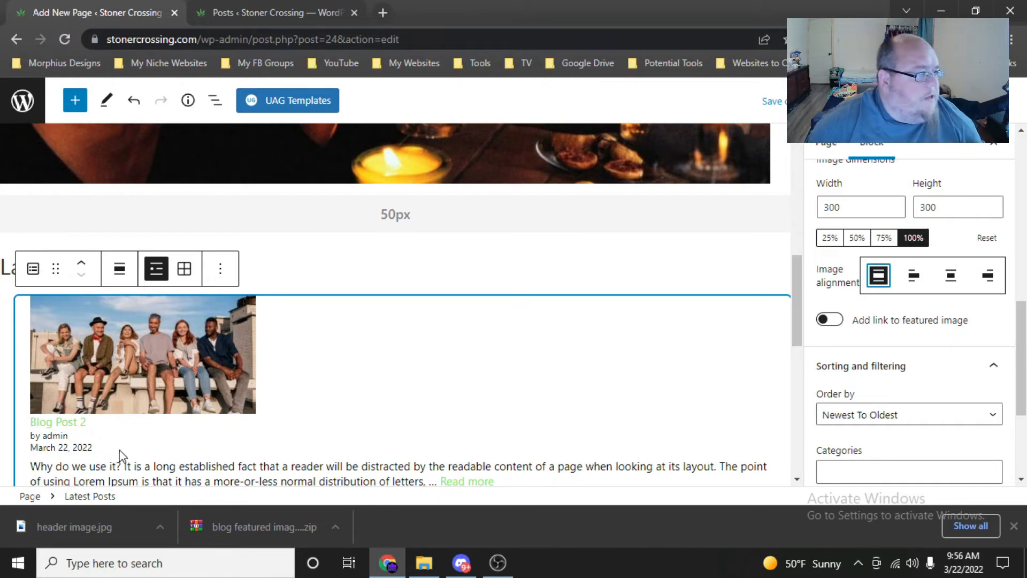
scroll(182, 455, "down", 3)
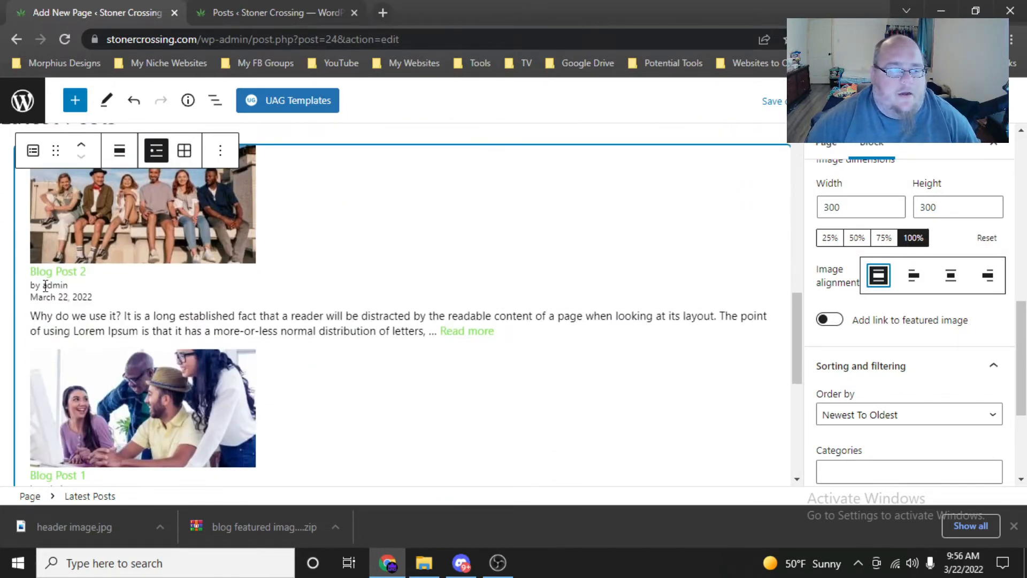
scroll(208, 245, "down", 3)
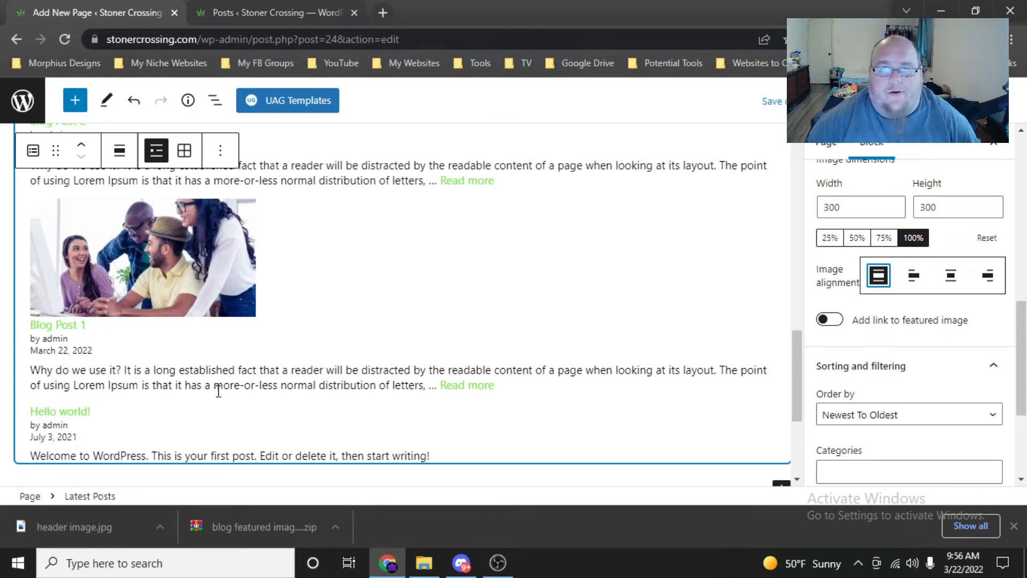
scroll(203, 361, "up", 3)
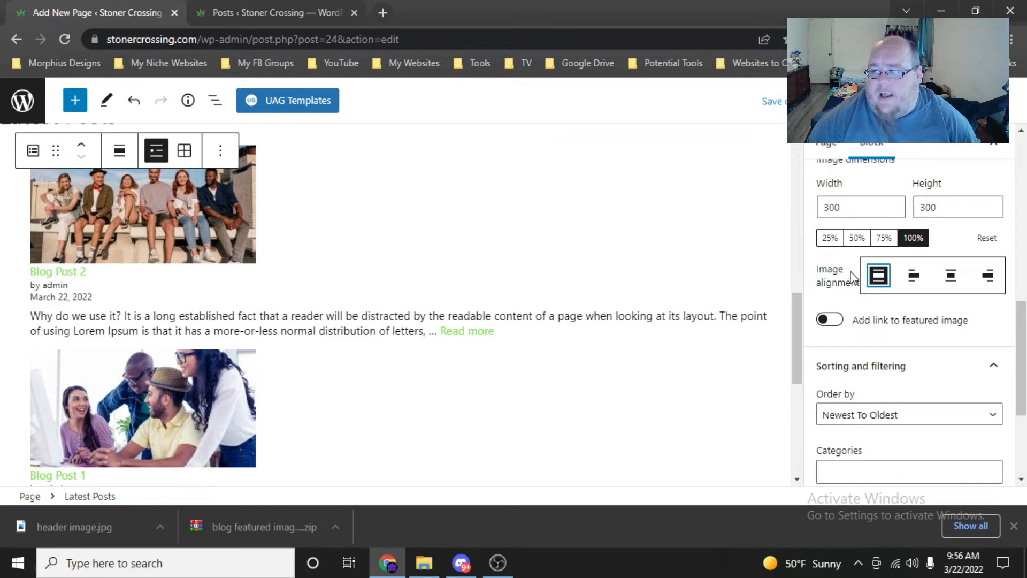
left_click(903, 287)
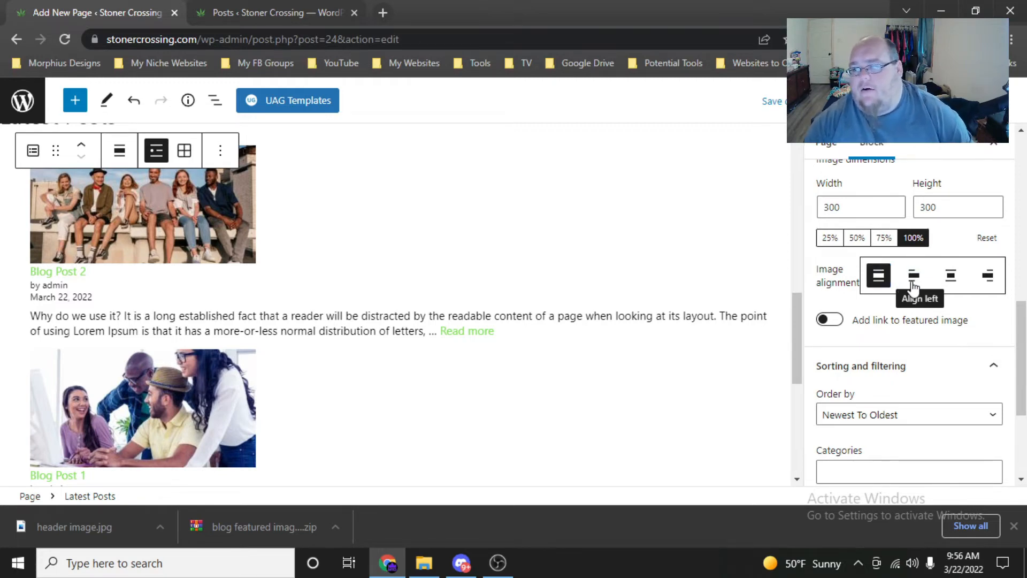
scroll(446, 307, "up", 1)
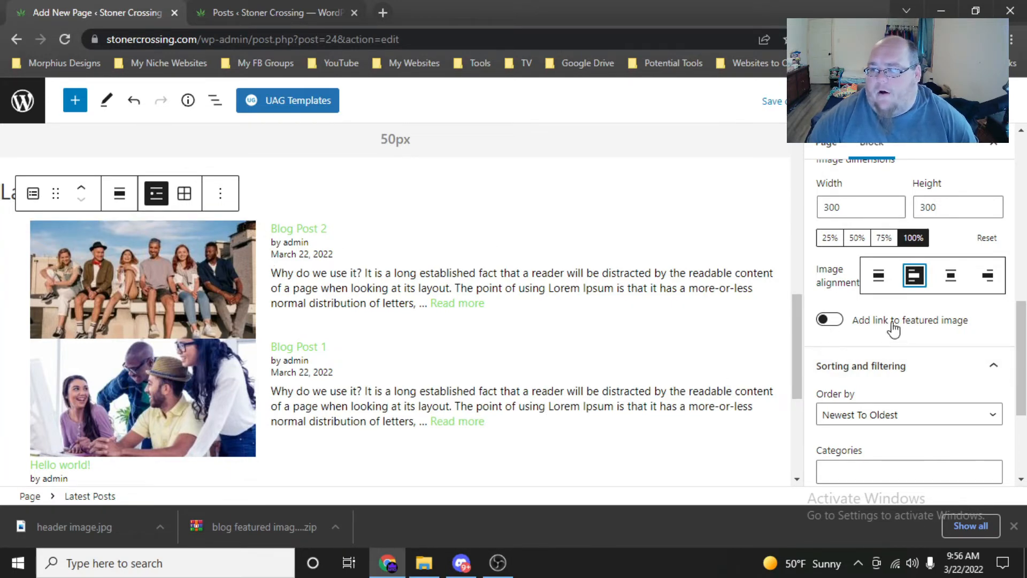
scroll(891, 329, "down", 1)
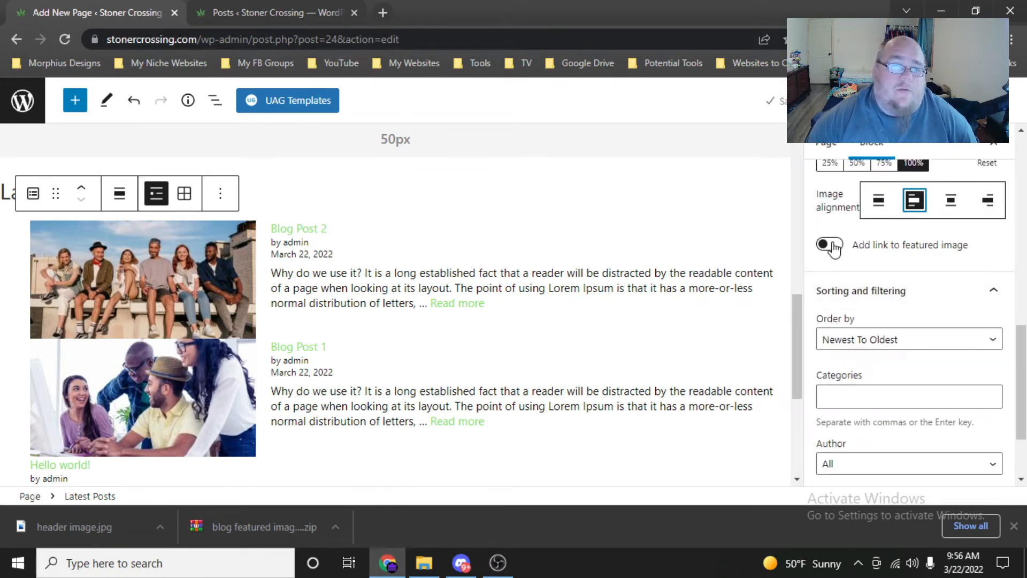
left_click(831, 245)
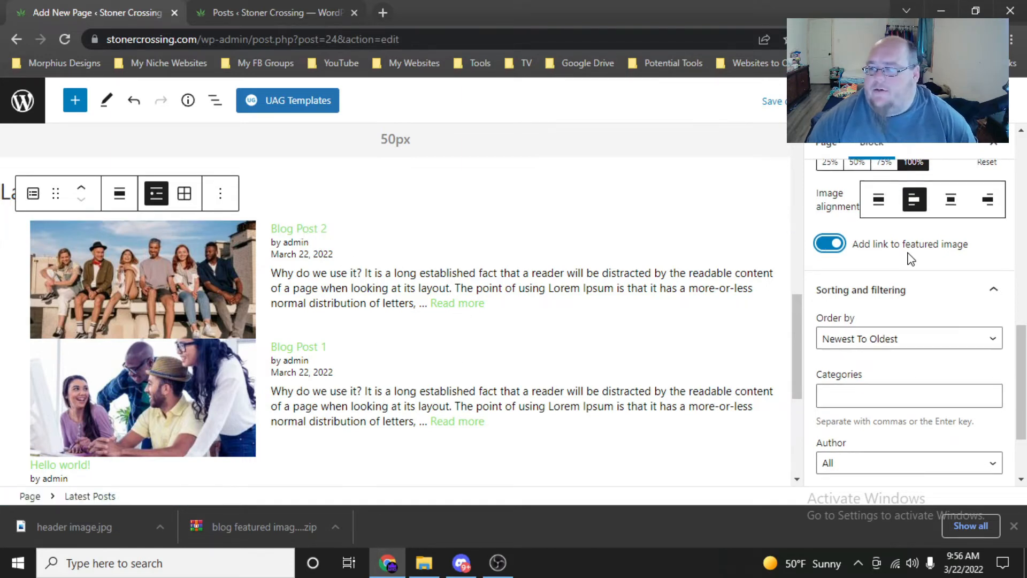
Limit the Latest Posts block to 2 items
scroll(911, 259, "down", 2)
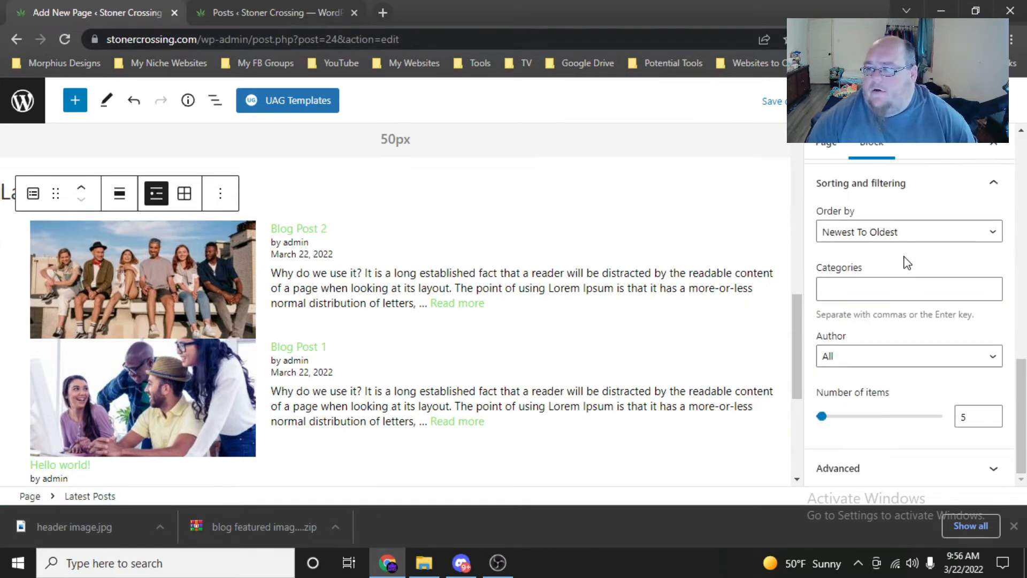
triple_click(993, 422)
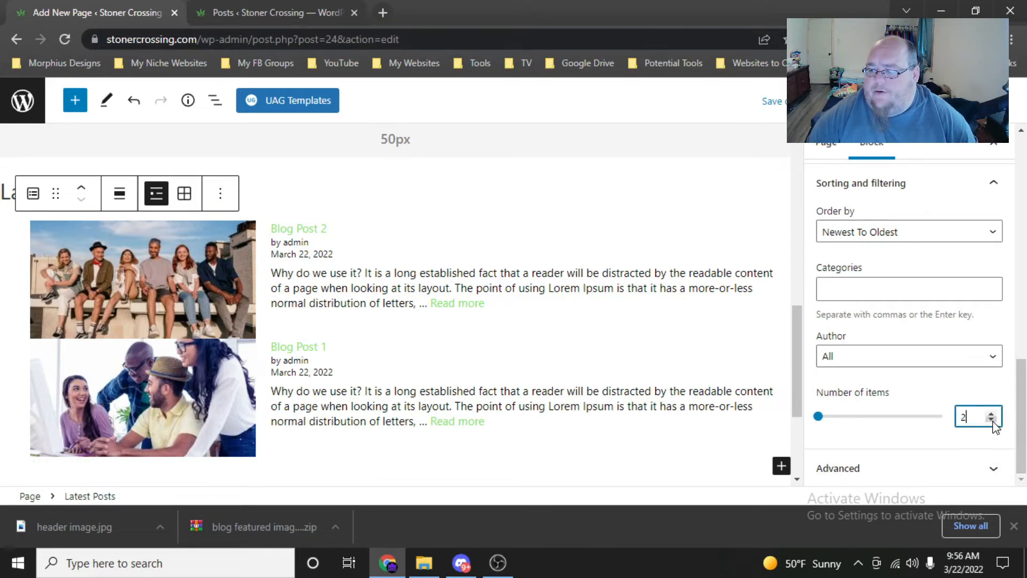
scroll(413, 307, "down", 4)
scroll(413, 312, "up", 3)
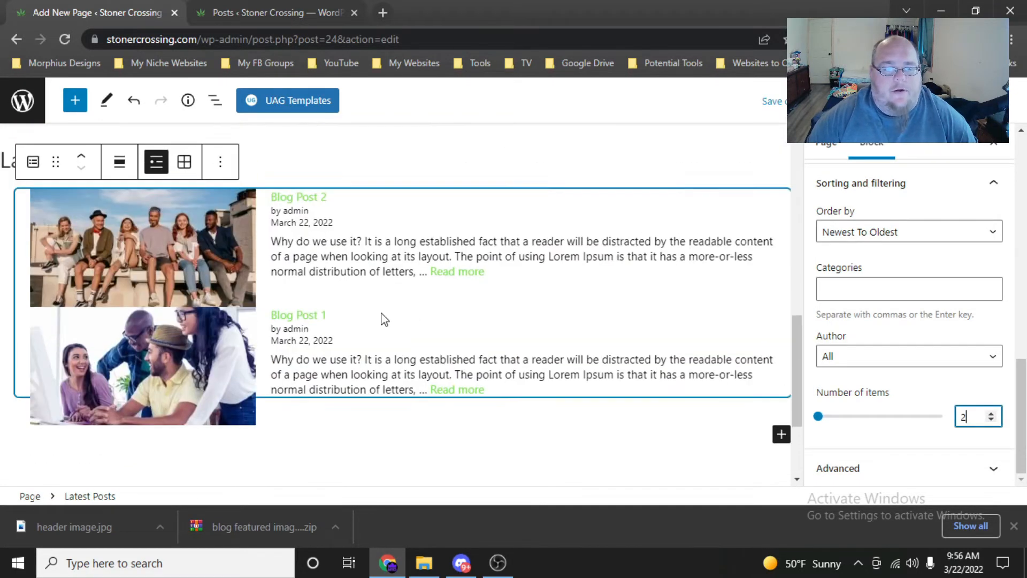
Save the home page draft and review its header image and Latest Posts section in a new-tab preview
scroll(826, 150, "up", 5)
left_click(781, 105)
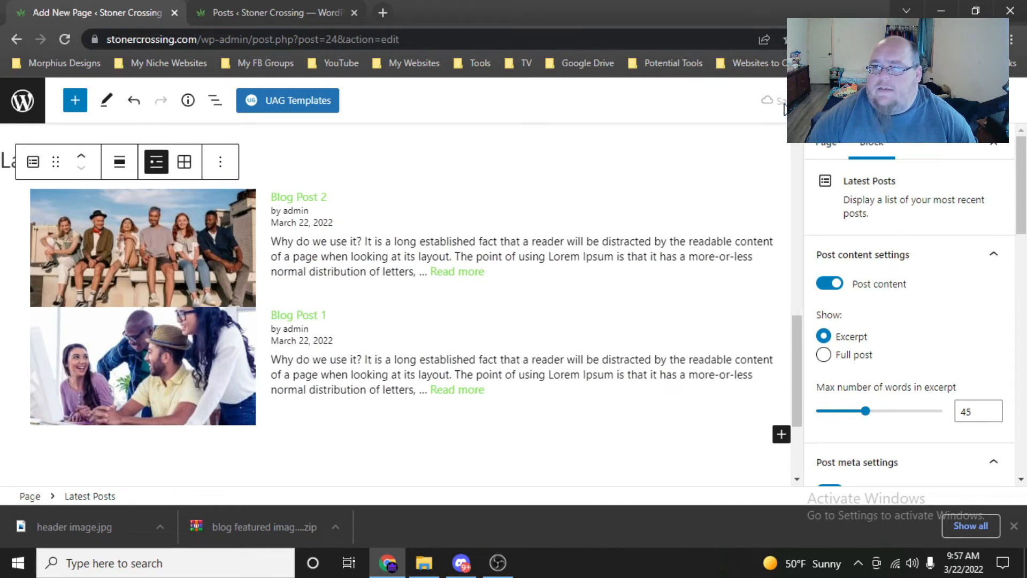
left_click(818, 100)
left_click(738, 242)
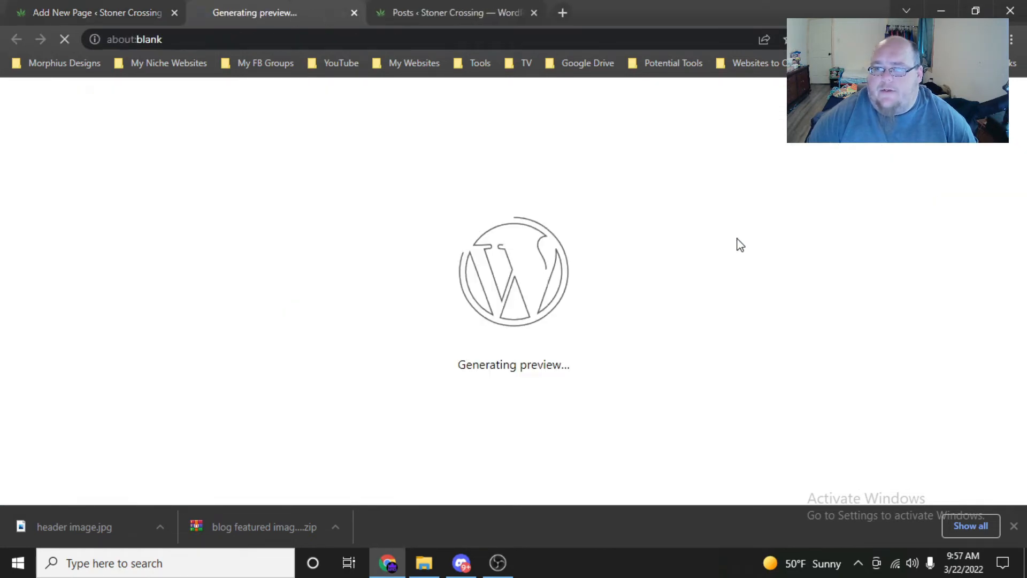
scroll(653, 302, "down", 5)
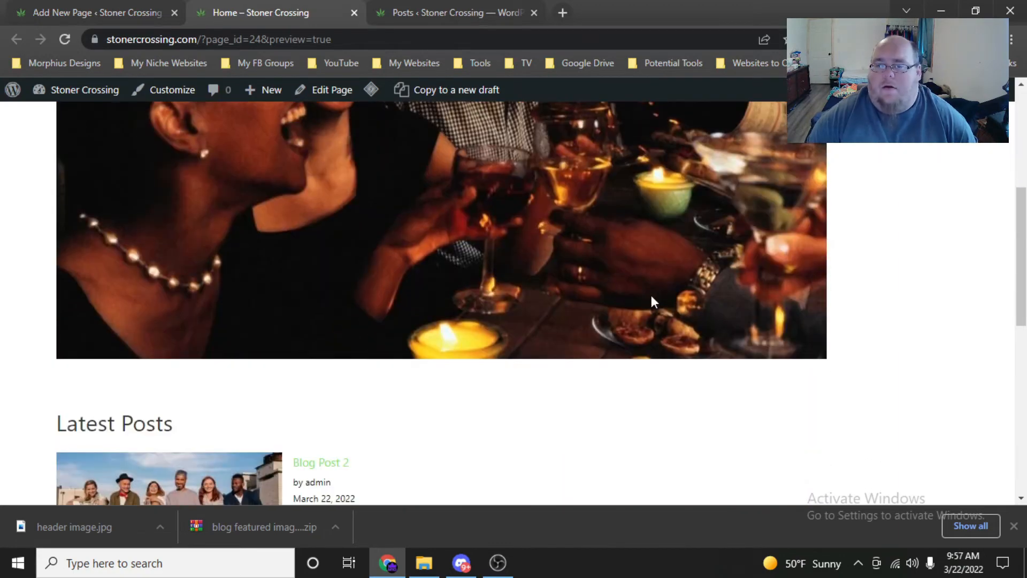
scroll(367, 214, "up", 5)
scroll(470, 321, "down", 10)
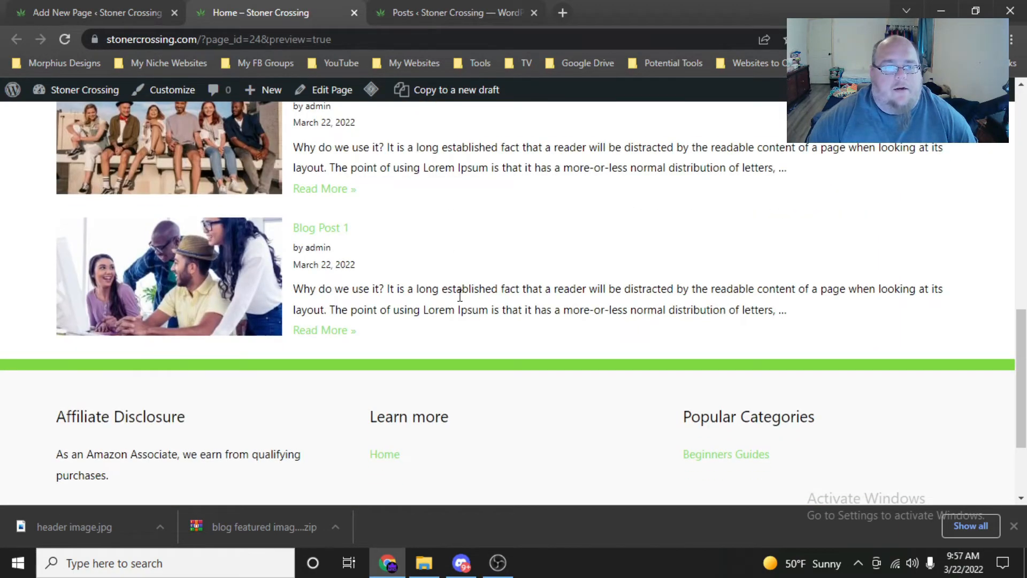
scroll(289, 253, "up", 3)
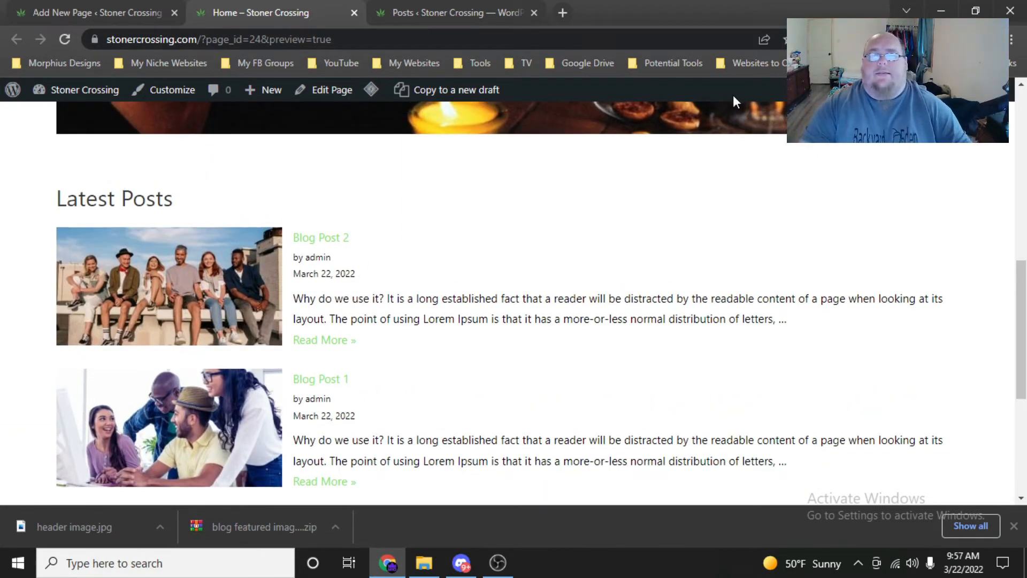
scroll(612, 169, "up", 4)
scroll(496, 232, "down", 5)
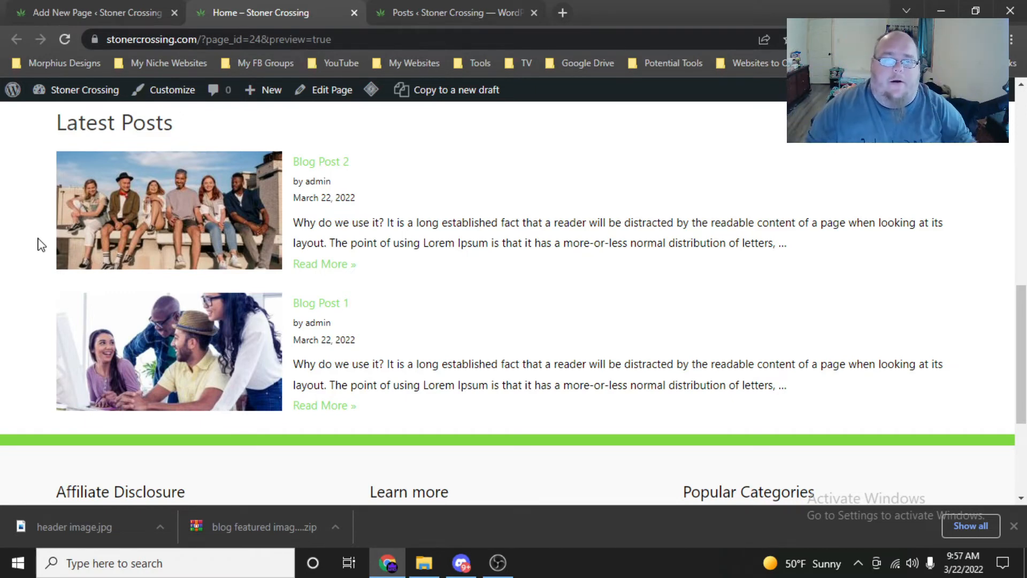
scroll(181, 124, "up", 3)
Switch to the Posts admin page and open the global typography settings in the theme Customizer
left_click(97, 12)
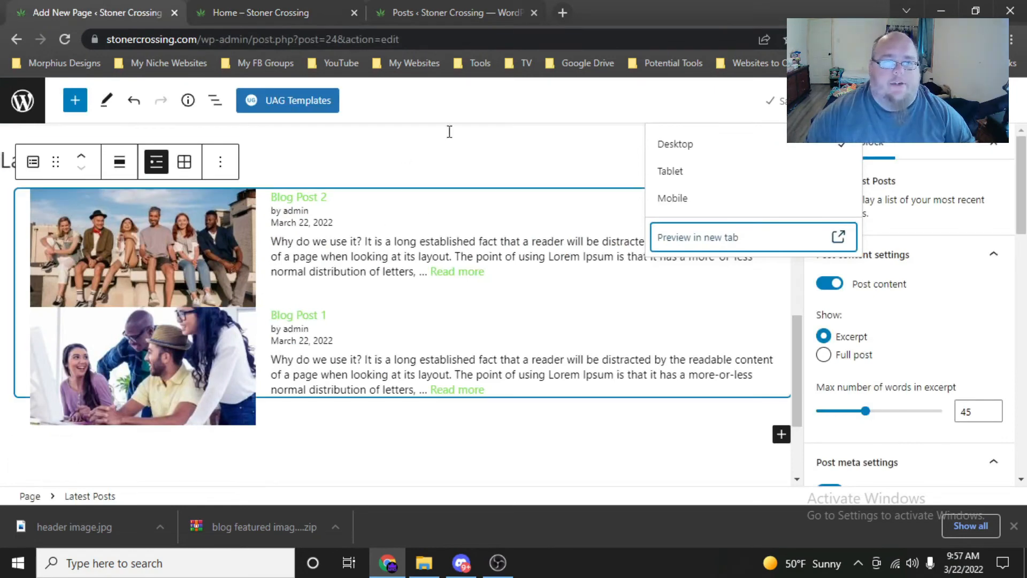
left_click(501, 11)
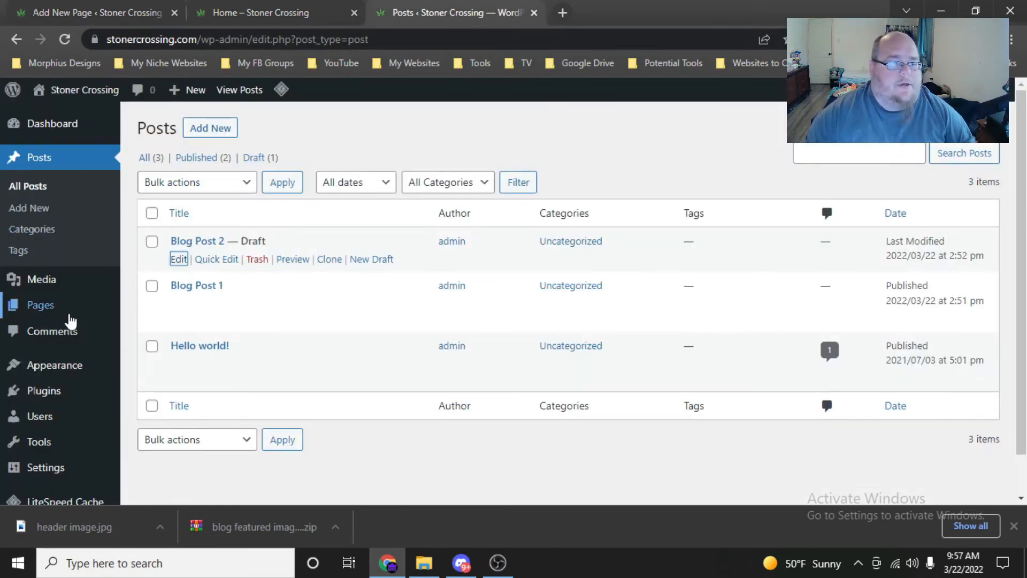
mouse_move(46, 377)
left_click(160, 376)
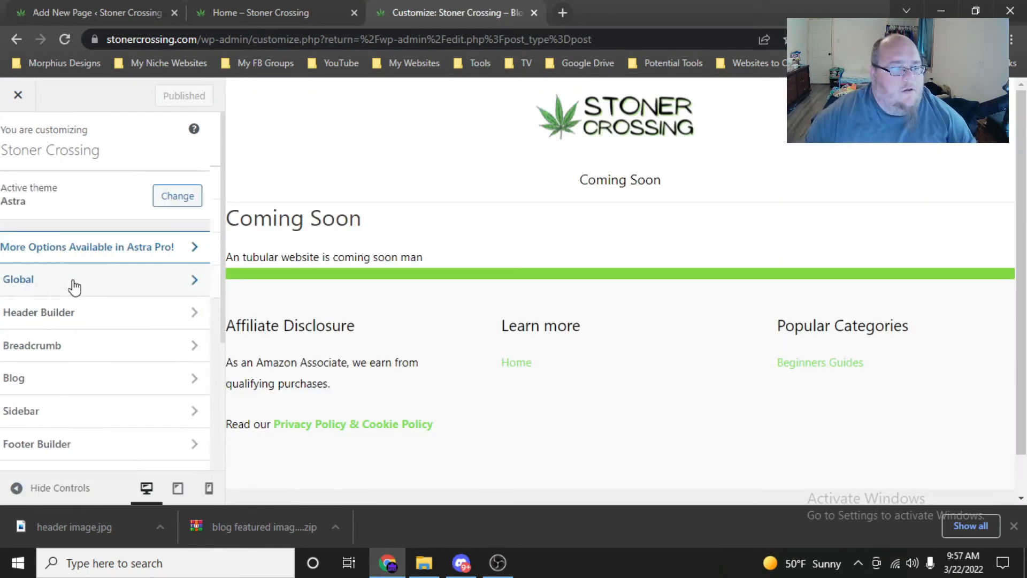
left_click(73, 283)
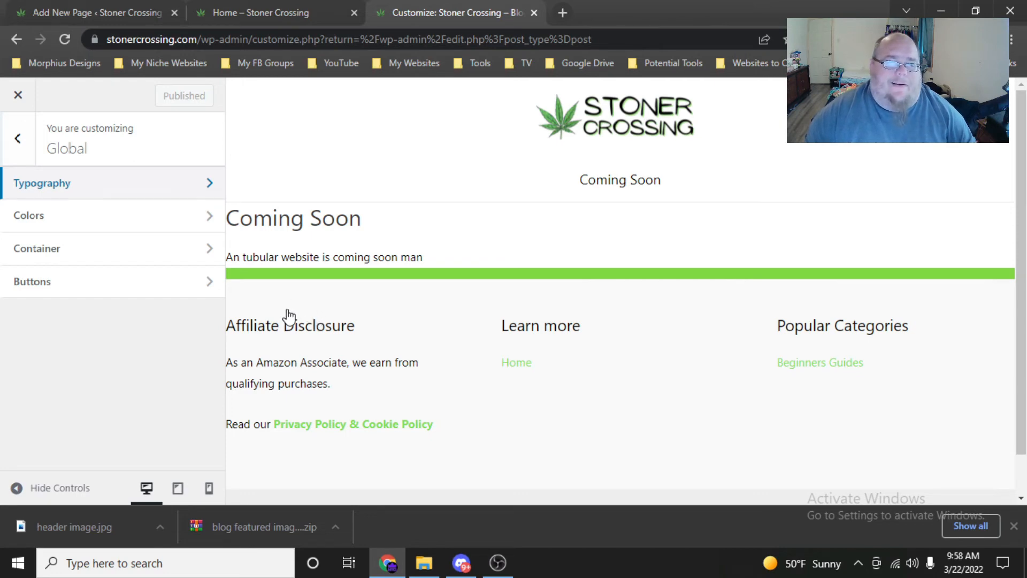
scroll(289, 316, "down", 1)
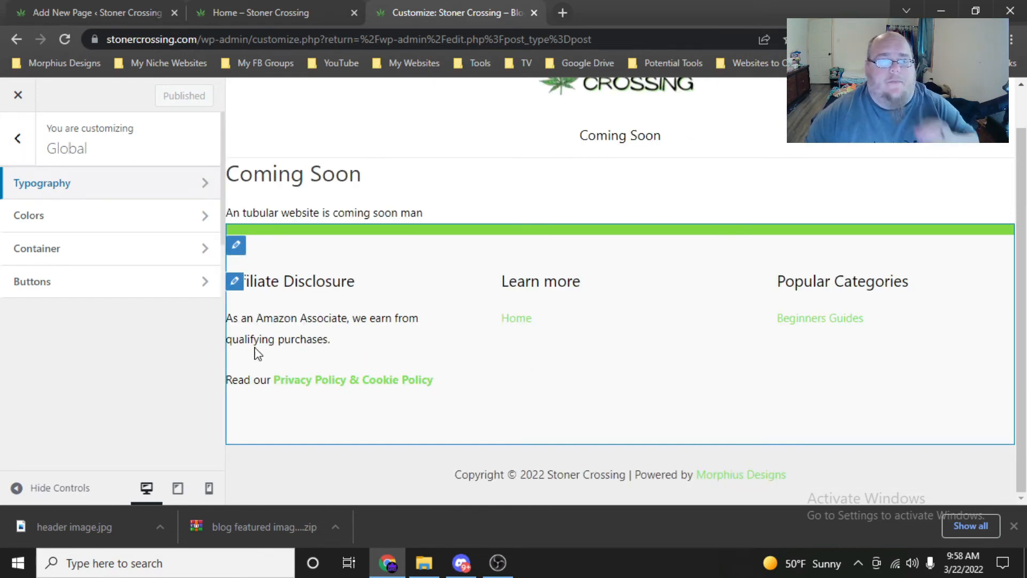
left_click(124, 195)
scroll(154, 305, "down", 3)
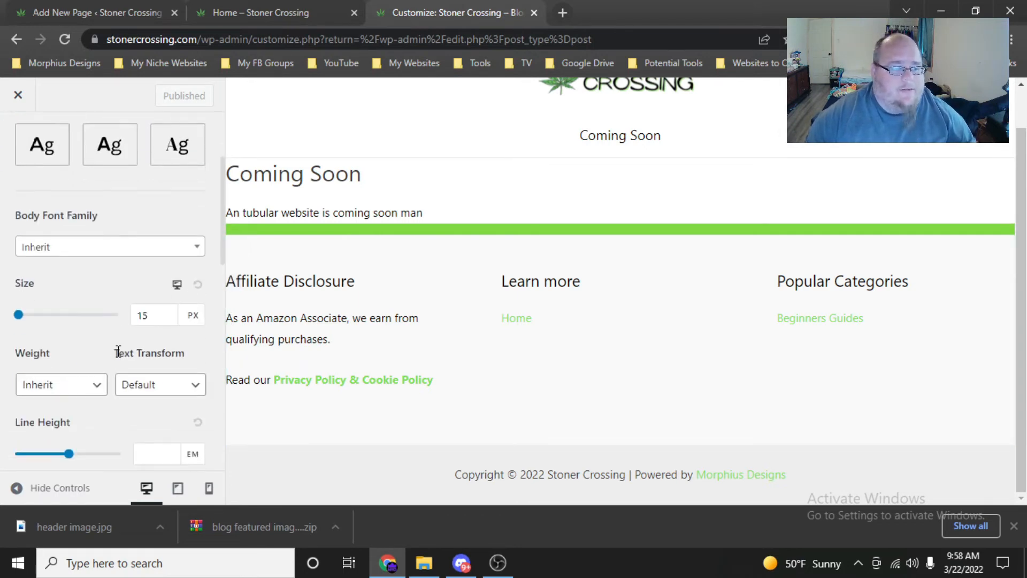
Set the site's body font size to 18 px
left_click(177, 311)
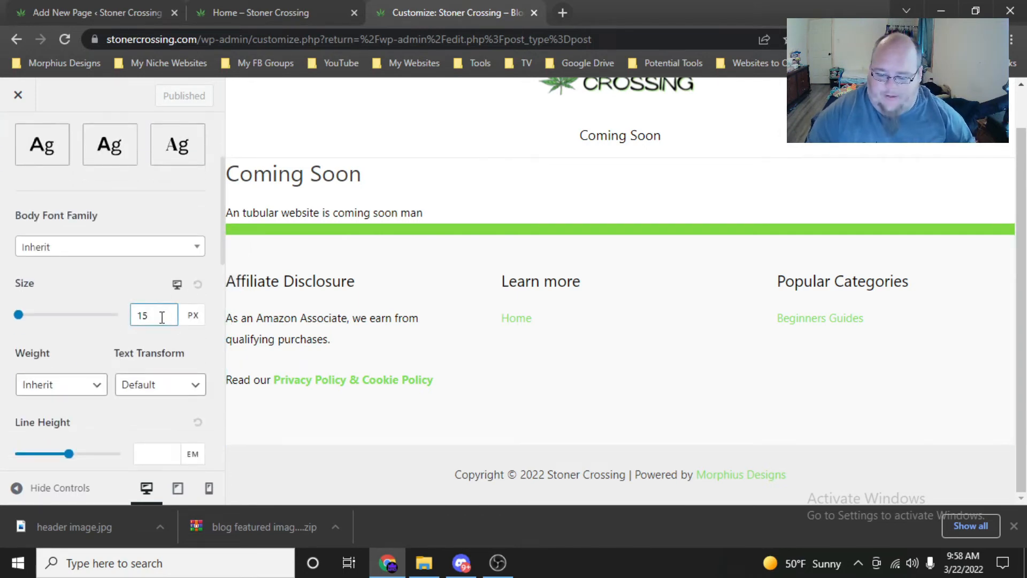
key("BackSpace")
key("BackSpace")
type("20")
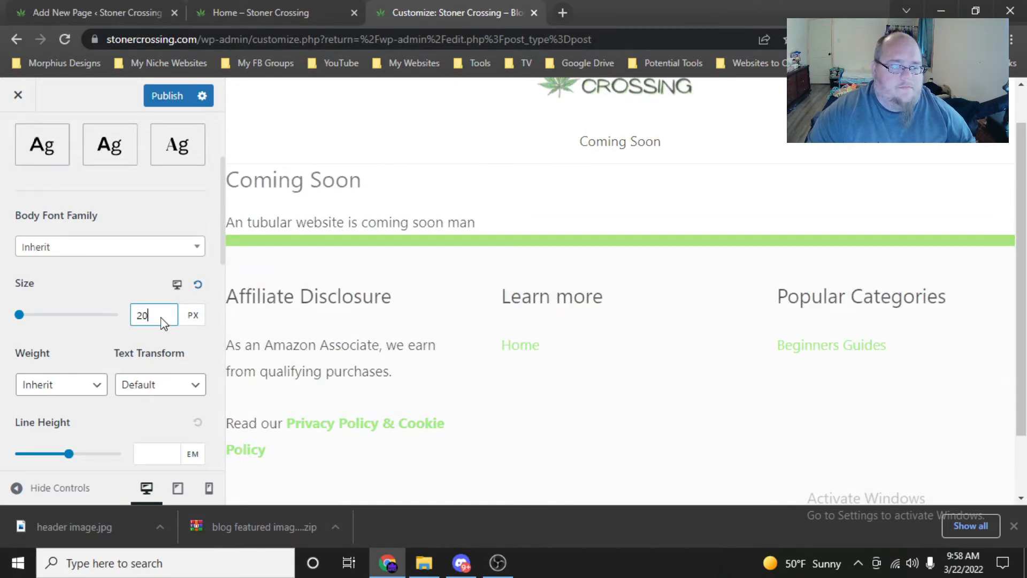
key("Down")
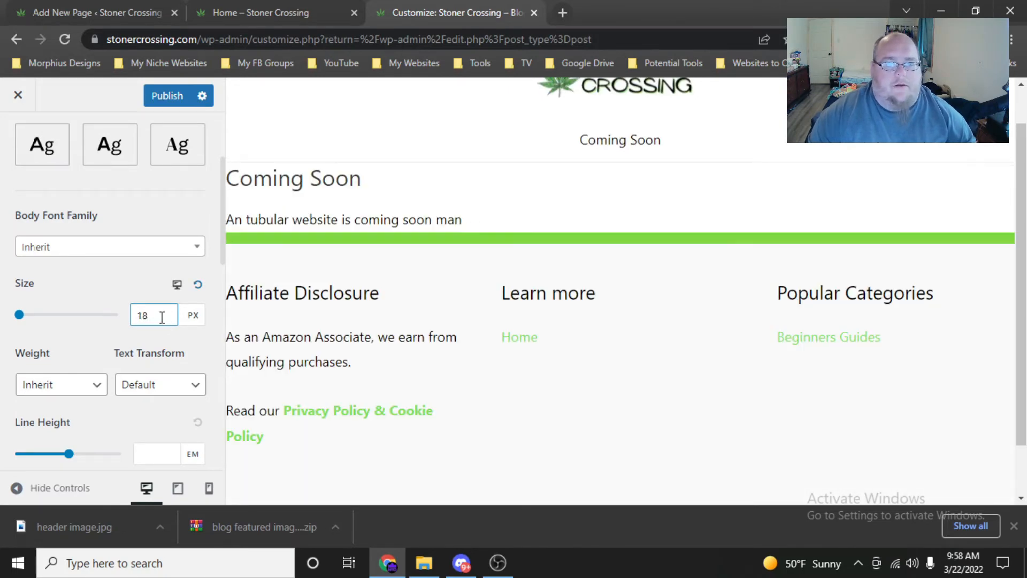
scroll(95, 331, "down", 3)
scroll(95, 332, "down", 6)
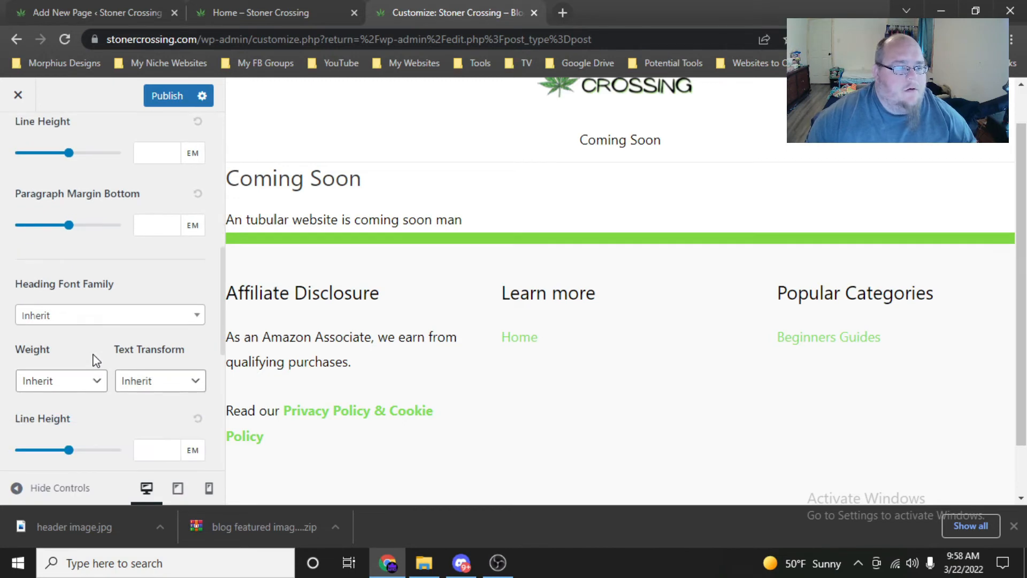
scroll(94, 360, "up", 9)
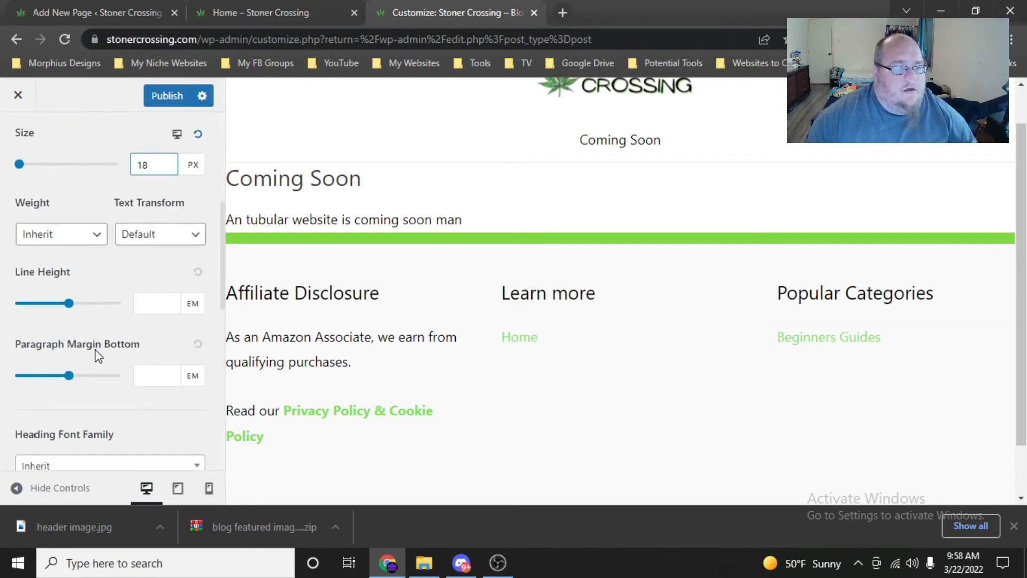
Set the body text's line height to 1.65 em in the global typography settings
left_click(155, 380)
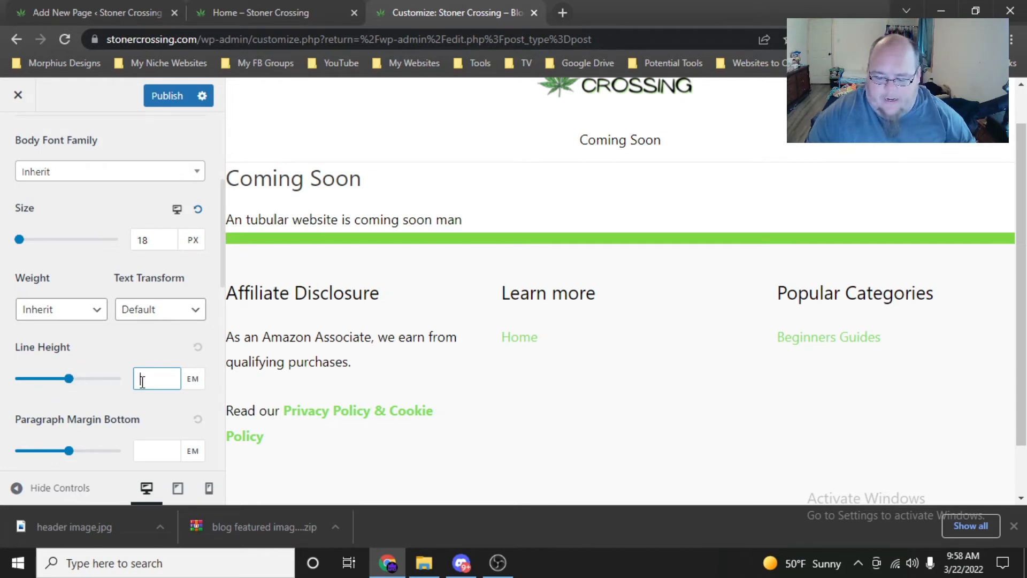
type("1.22")
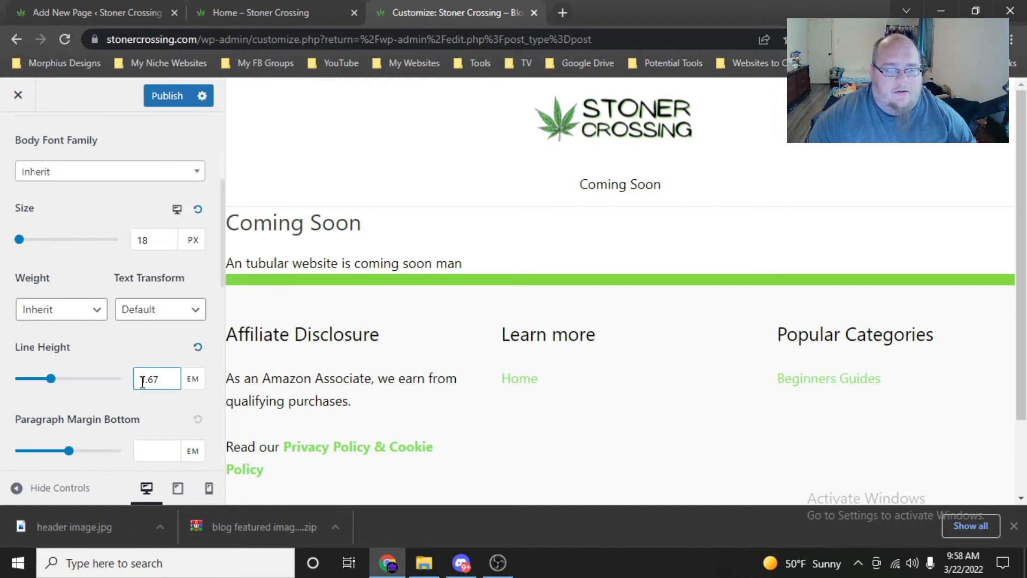
key("Down")
key("Down")
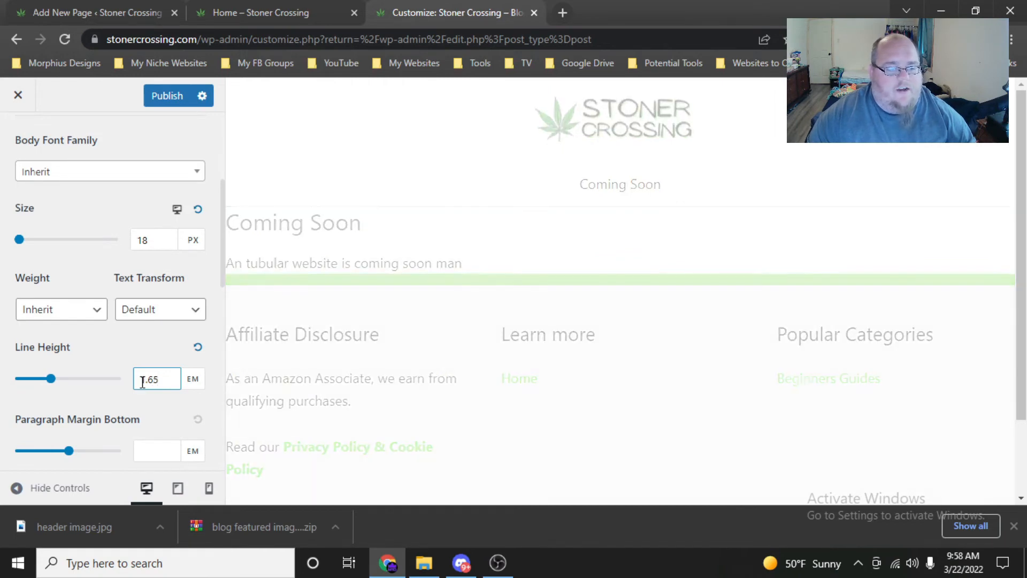
scroll(148, 369, "down", 10)
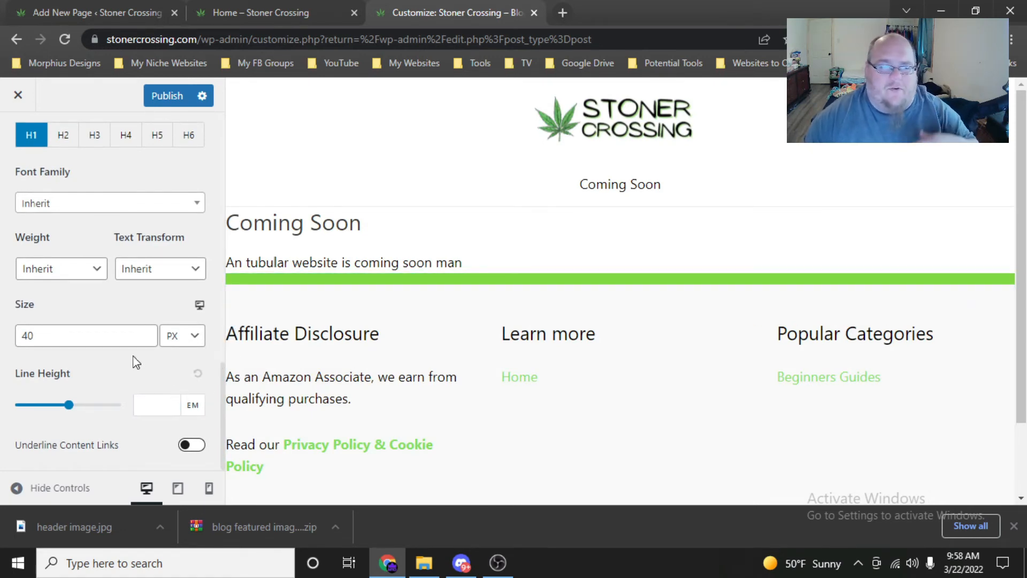
scroll(112, 211, "up", 10)
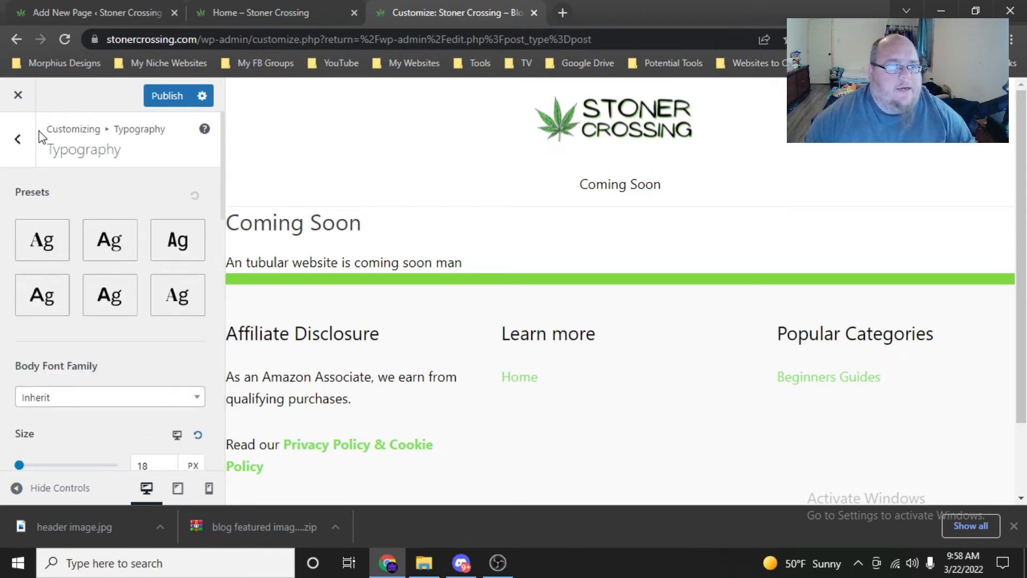
Open the global Container settings and set the site layout to Full Width / Contained
left_click(20, 138)
left_click(50, 247)
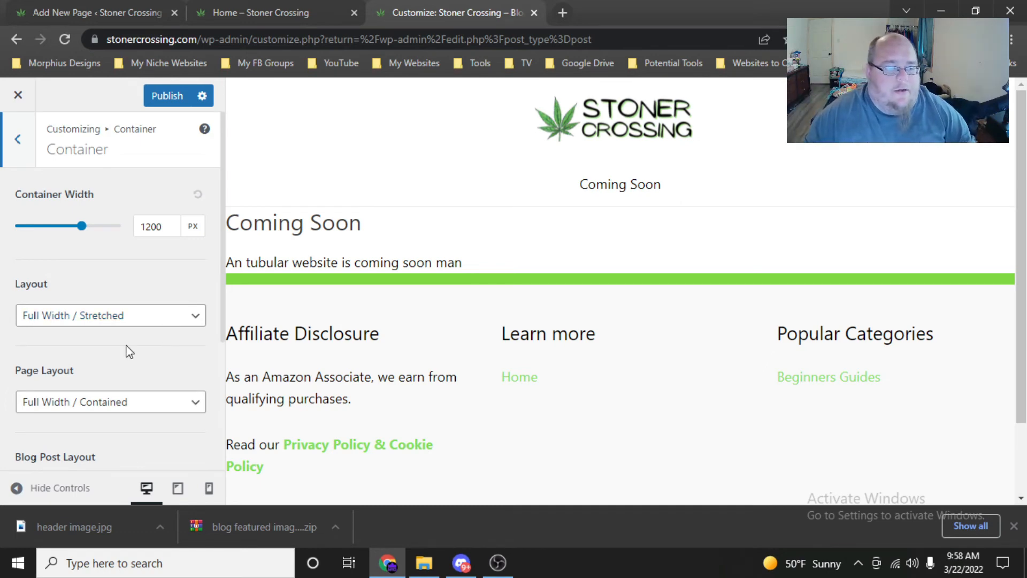
left_click(124, 328)
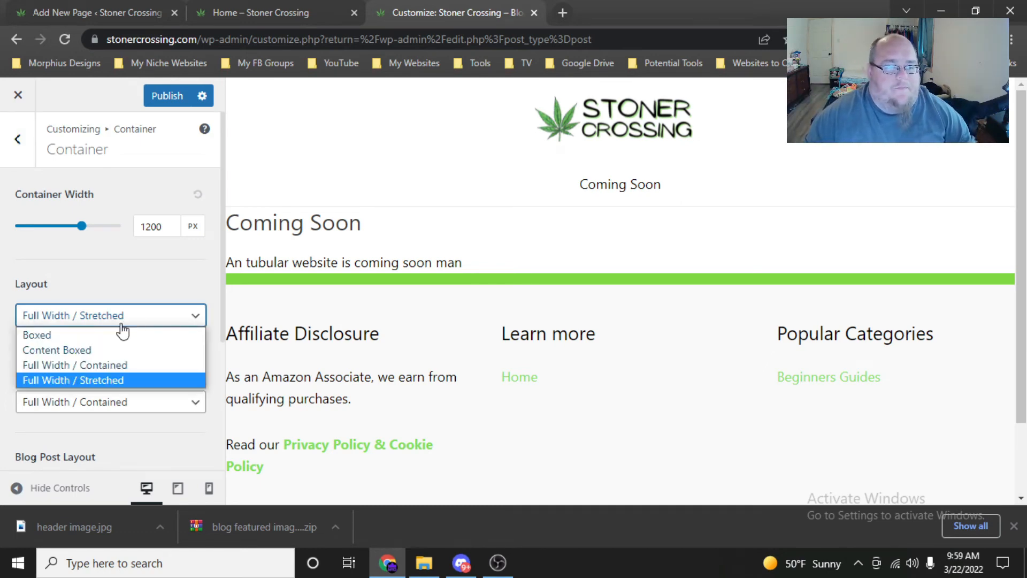
left_click(70, 351)
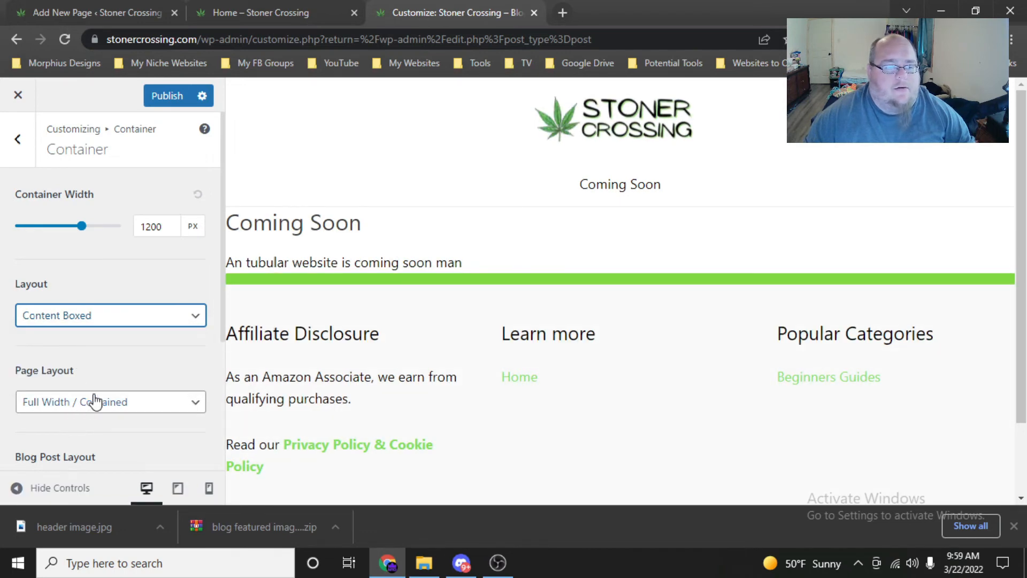
left_click(91, 317)
left_click(94, 366)
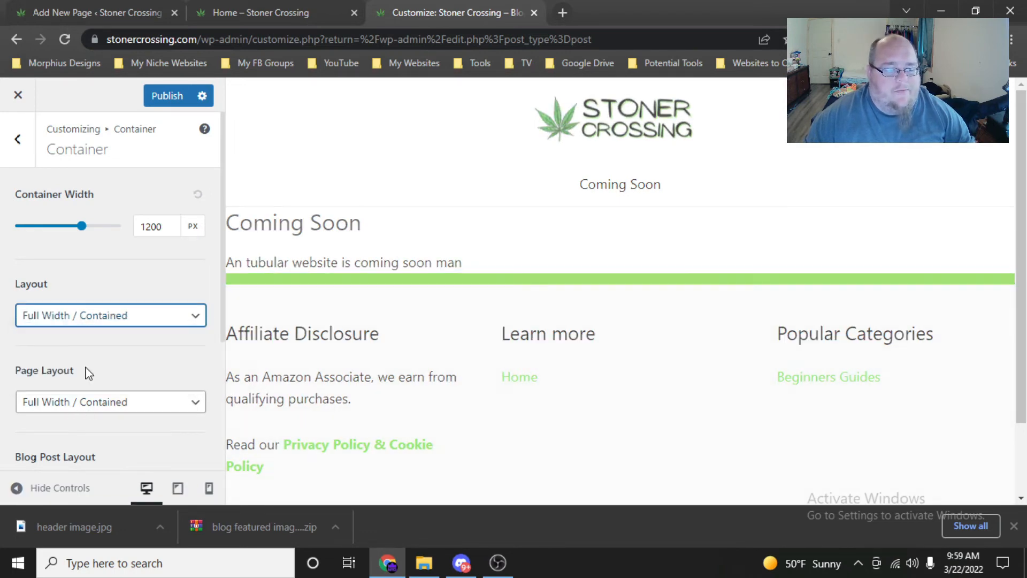
scroll(126, 383, "down", 3)
scroll(124, 369, "up", 3)
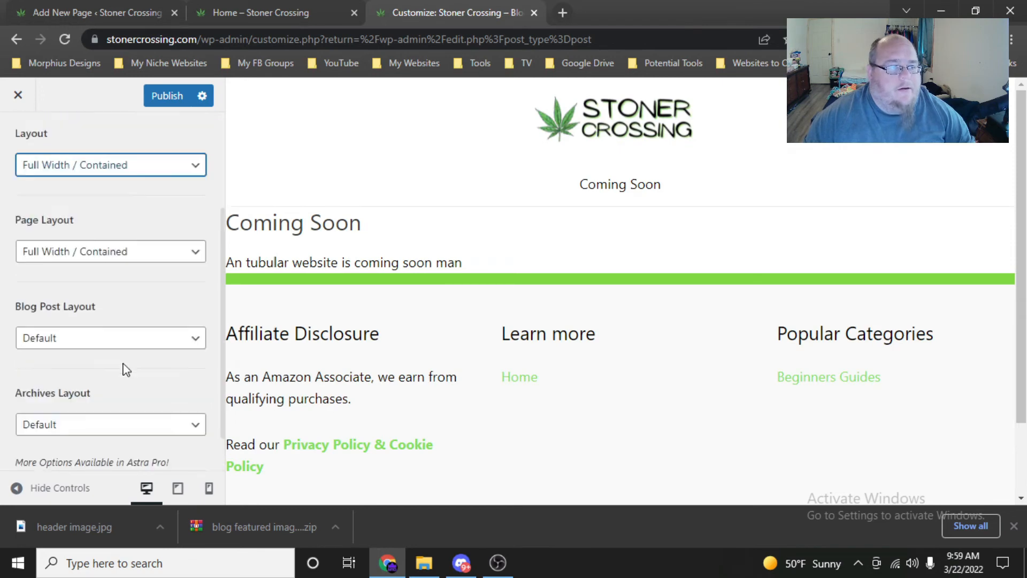
scroll(75, 353, "down", 3)
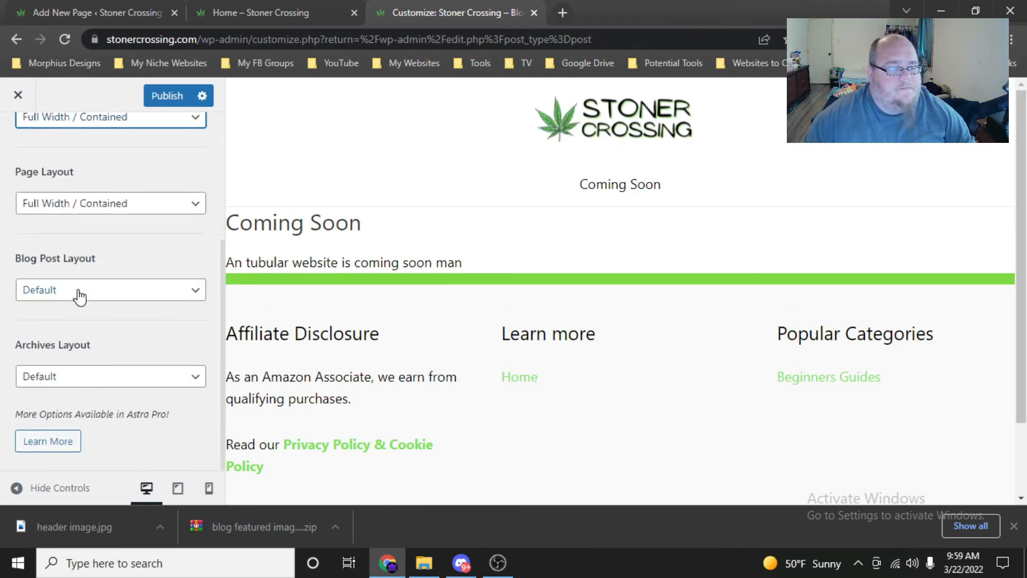
scroll(107, 302, "up", 3)
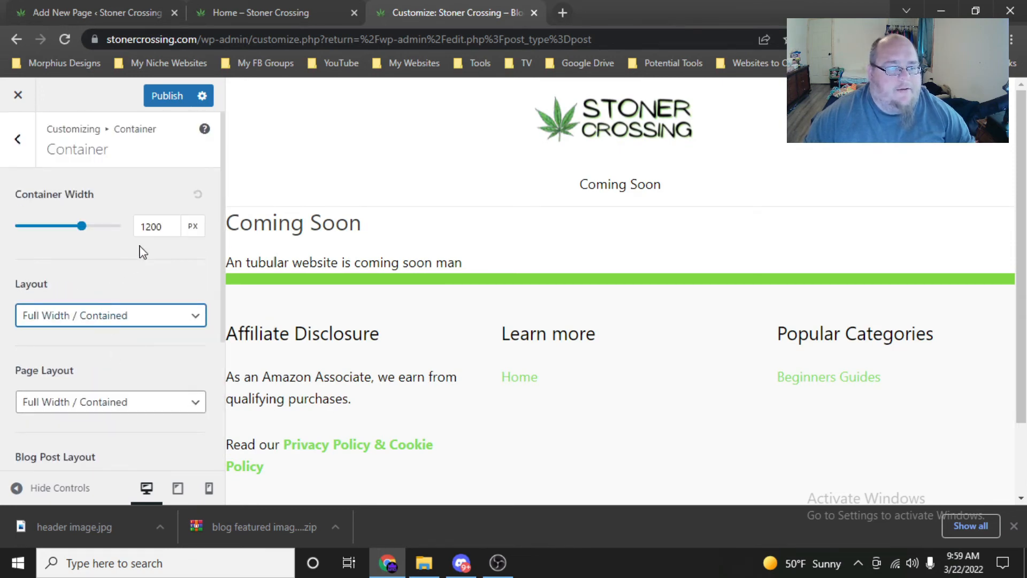
Set the global container width to 1100 px
left_click(150, 228)
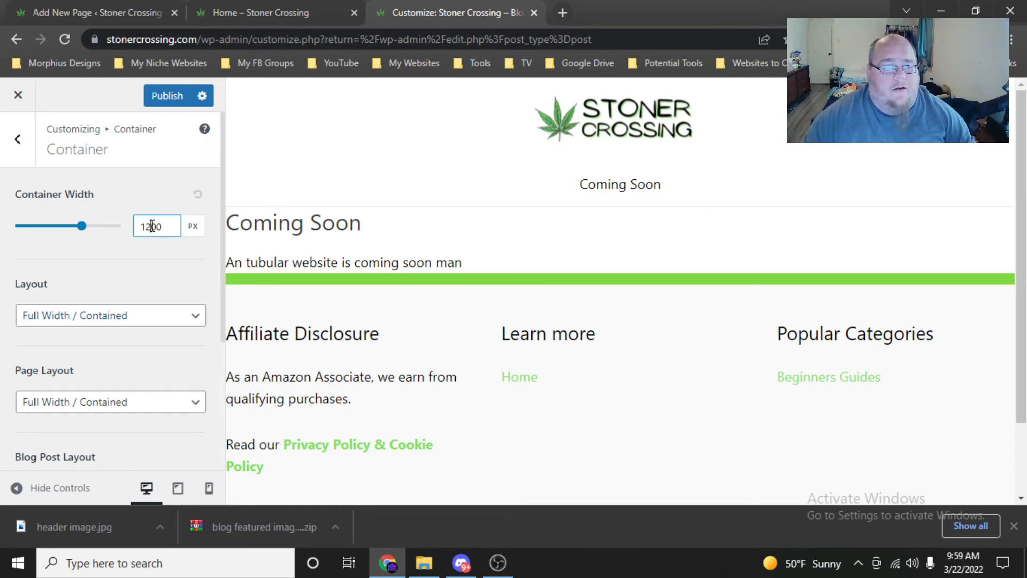
left_click_drag(152, 227, 141, 224)
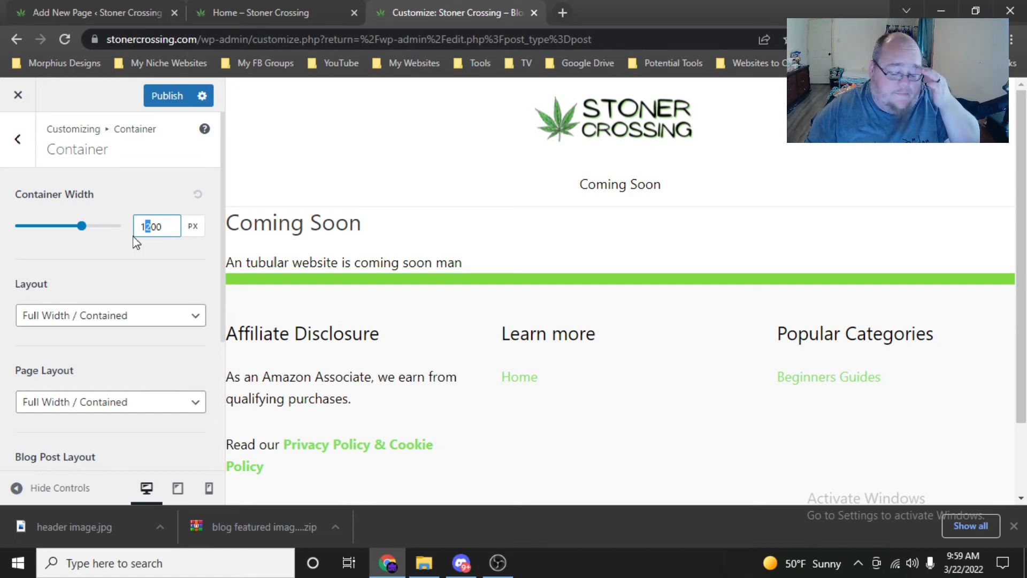
key("BackSpace")
type("1")
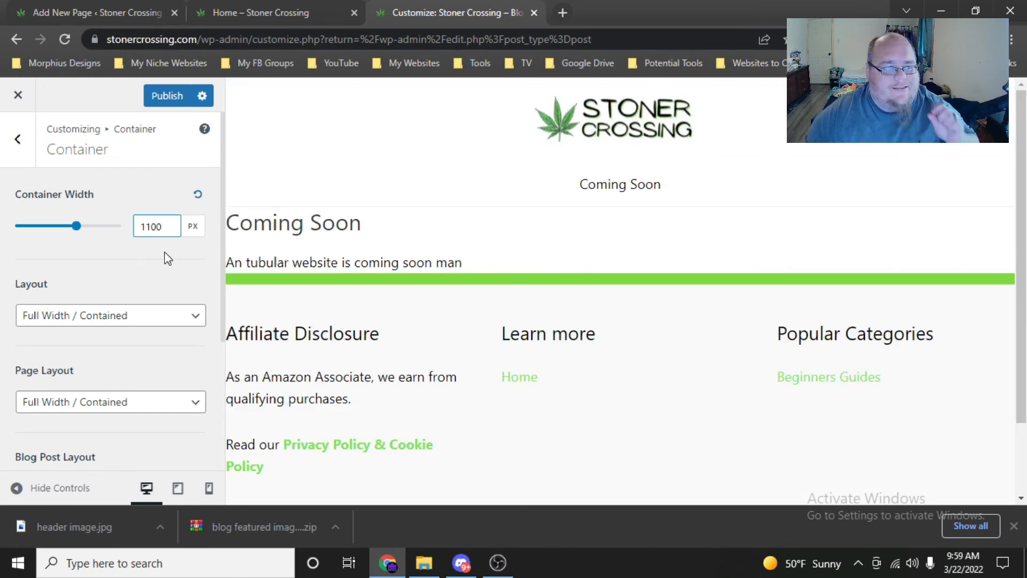
left_click(17, 140)
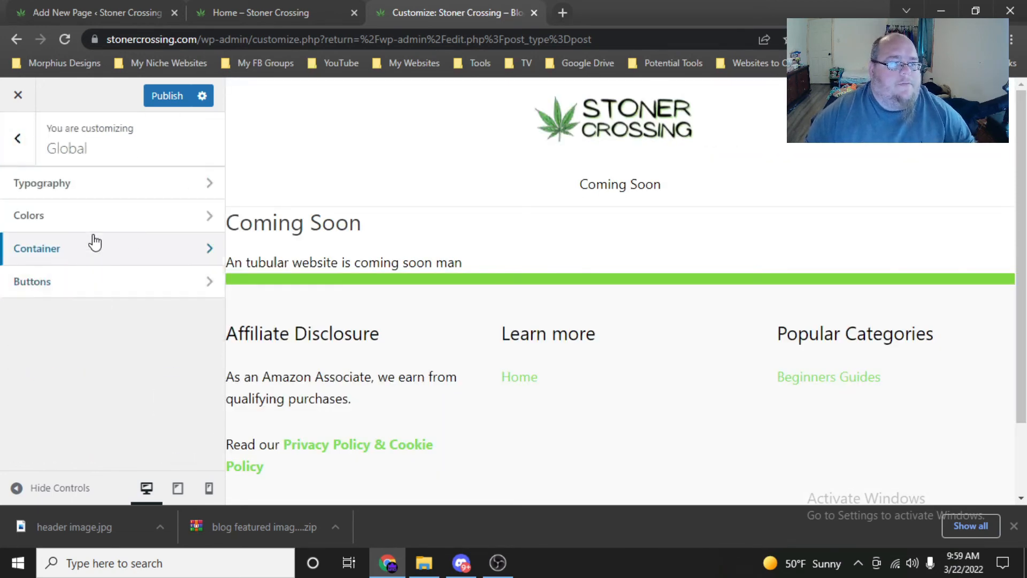
Check which pages are offered as the static homepage in Homepage Settings, and publish the Customizer changes
left_click(18, 138)
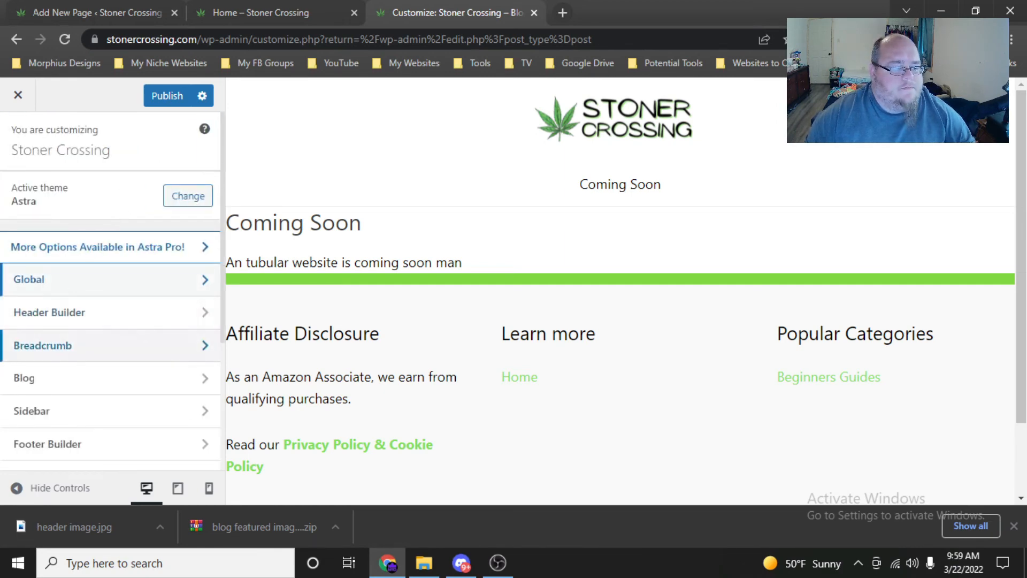
scroll(50, 465, "down", 4)
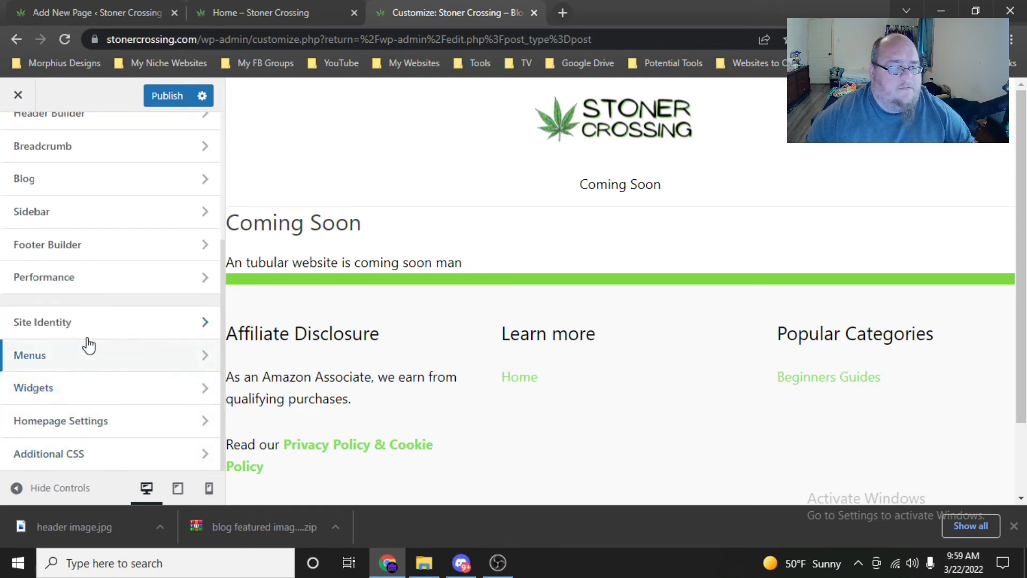
left_click(81, 419)
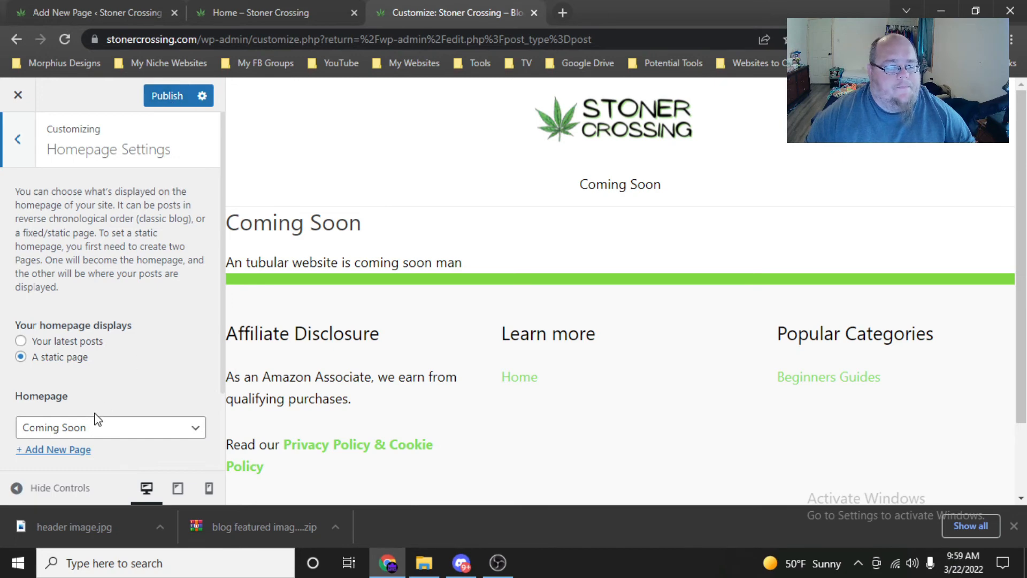
left_click(95, 427)
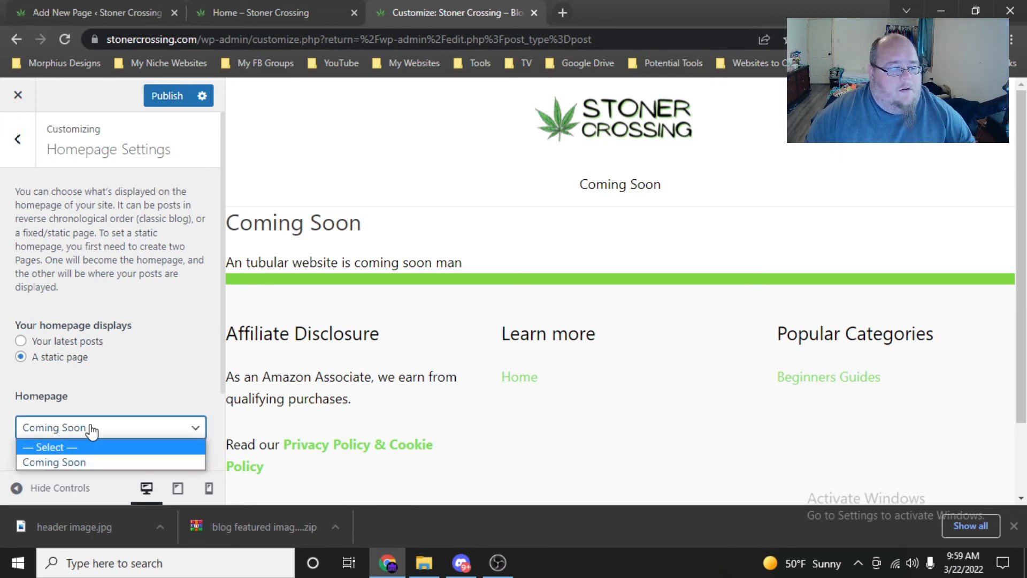
left_click(107, 407)
scroll(103, 407, "down", 2)
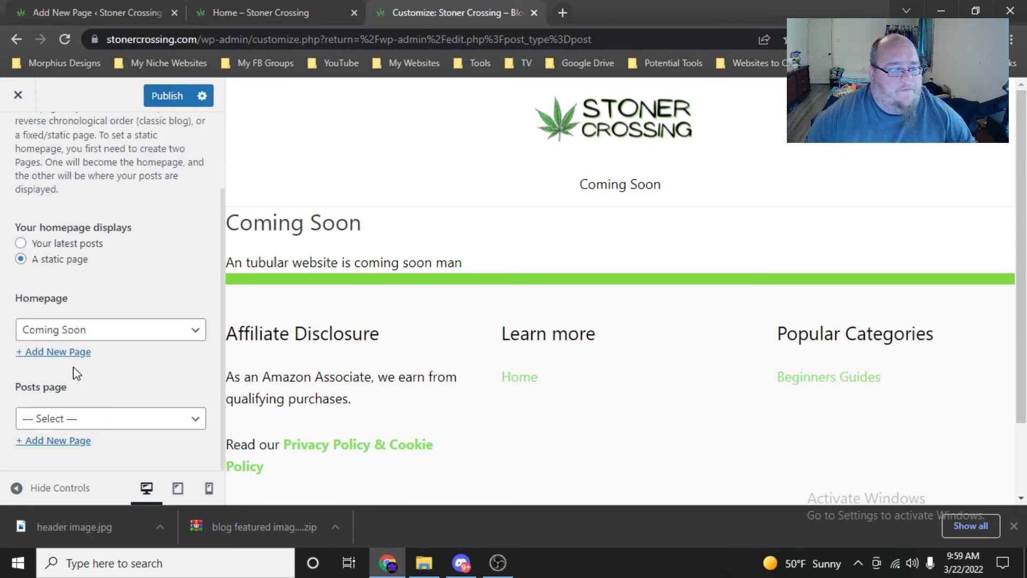
scroll(131, 265, "up", 2)
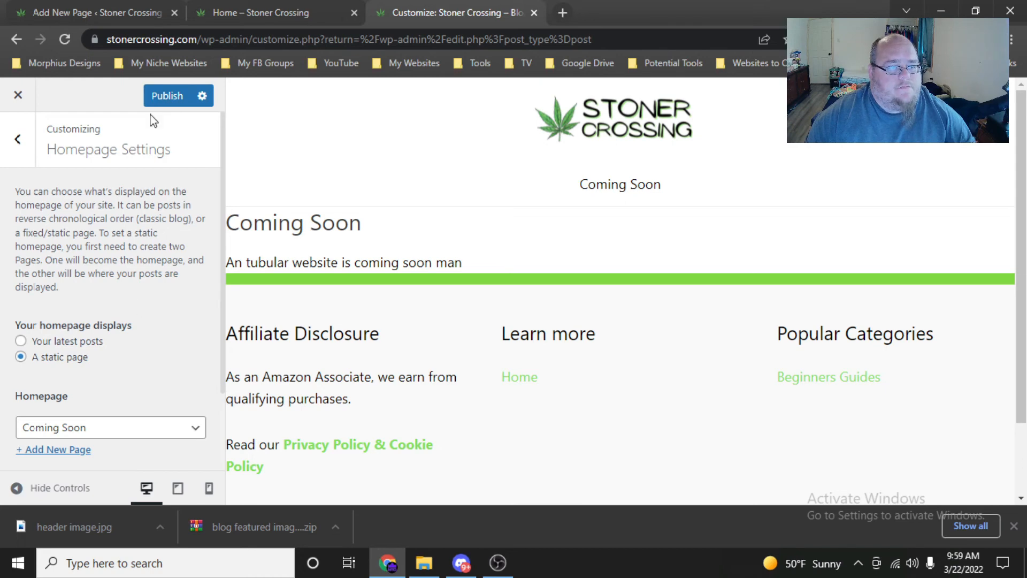
left_click(156, 97)
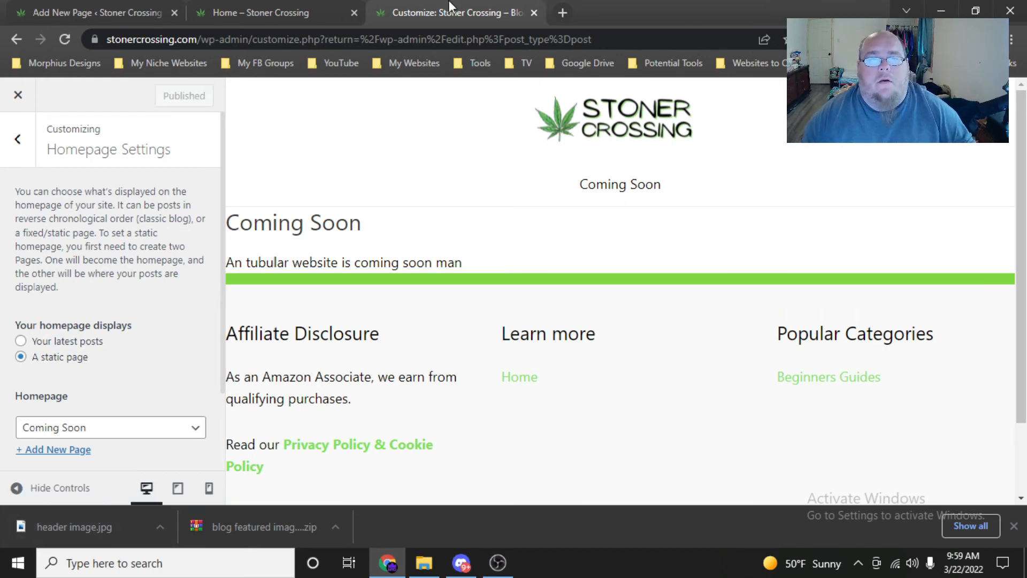
Reload the home page preview and check the header image and the Read More links under Latest Posts
left_click(271, 10)
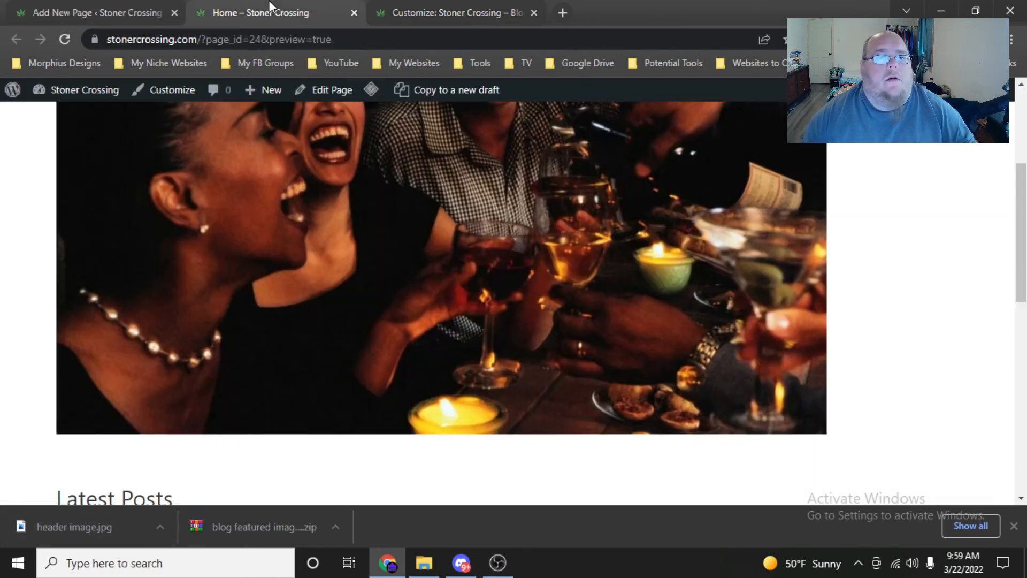
left_click(64, 39)
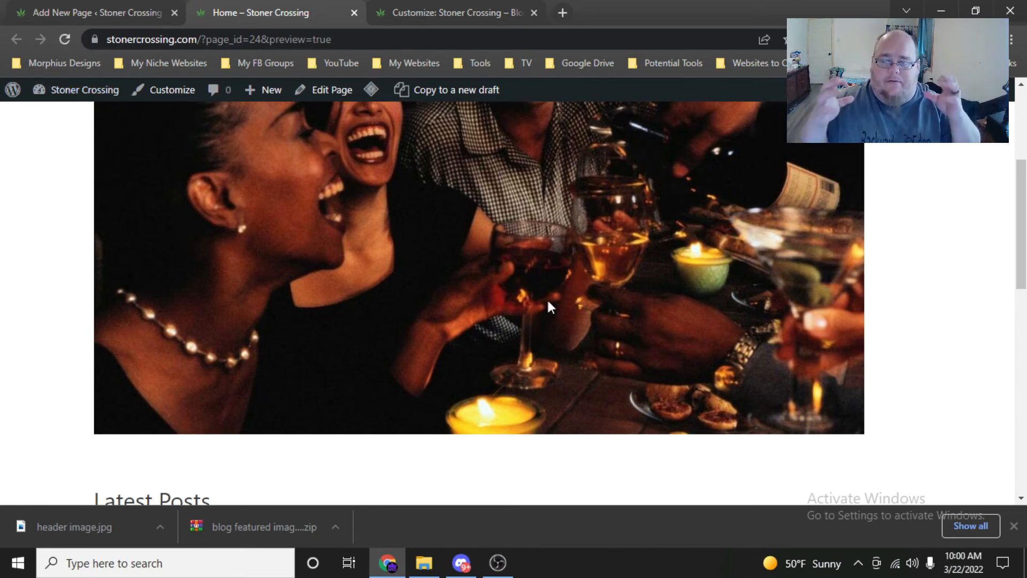
scroll(509, 252, "down", 8)
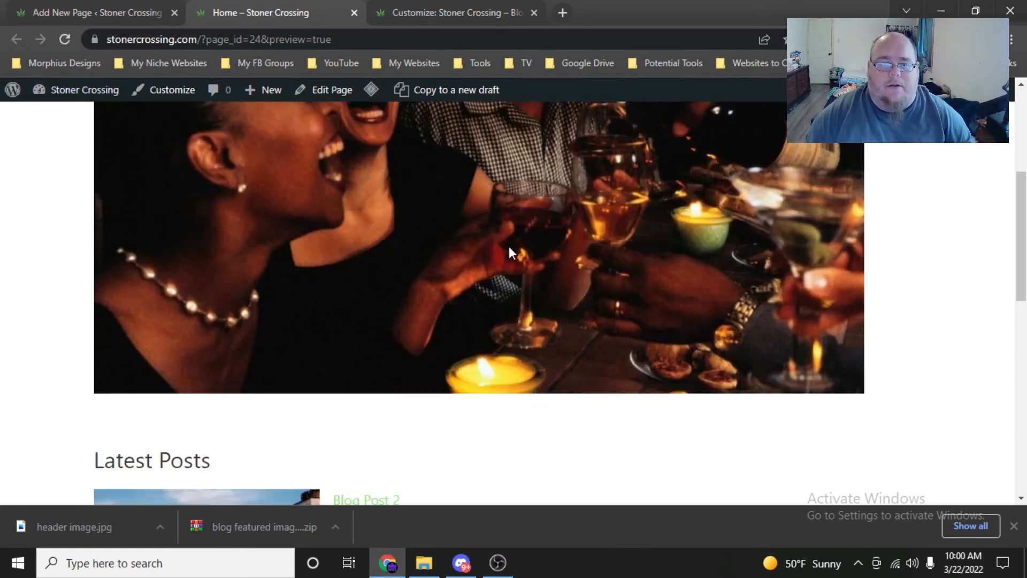
scroll(471, 262, "up", 3)
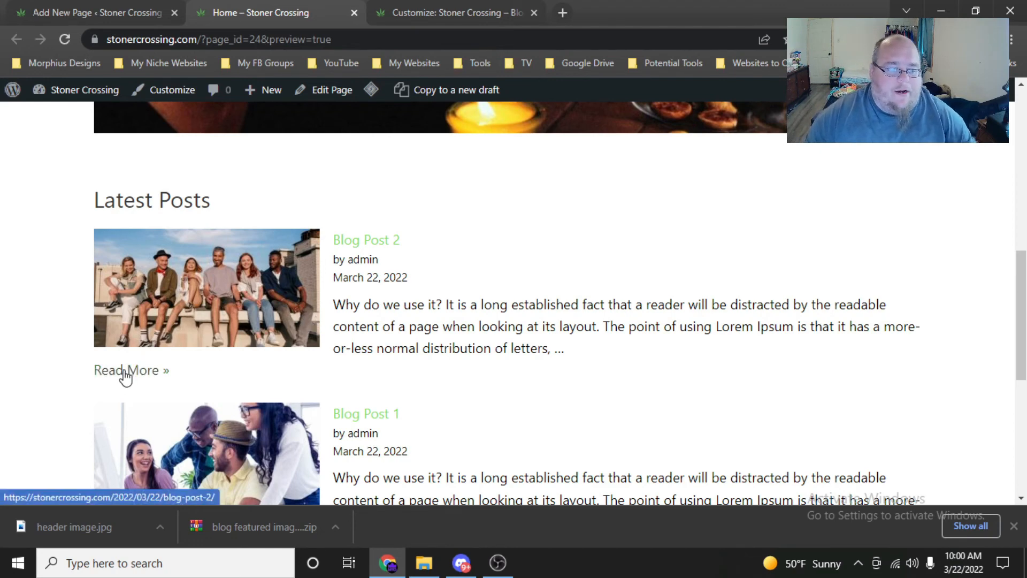
scroll(343, 314, "up", 3)
Return to the page editor, limit the Latest Posts excerpts to 40 words and save the draft
left_click(96, 12)
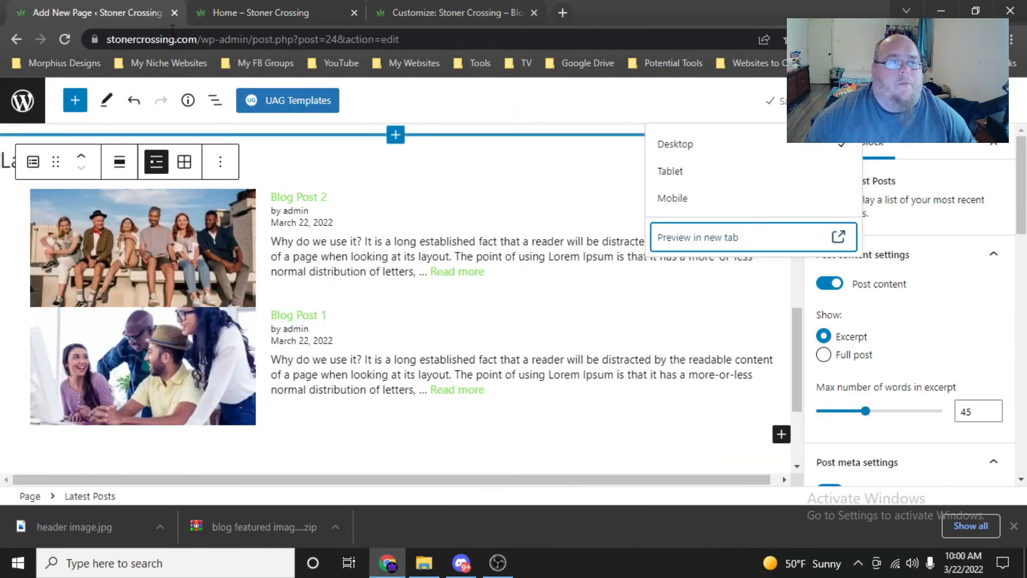
left_click(991, 417)
left_click(991, 417)
left_click(991, 416)
left_click(991, 415)
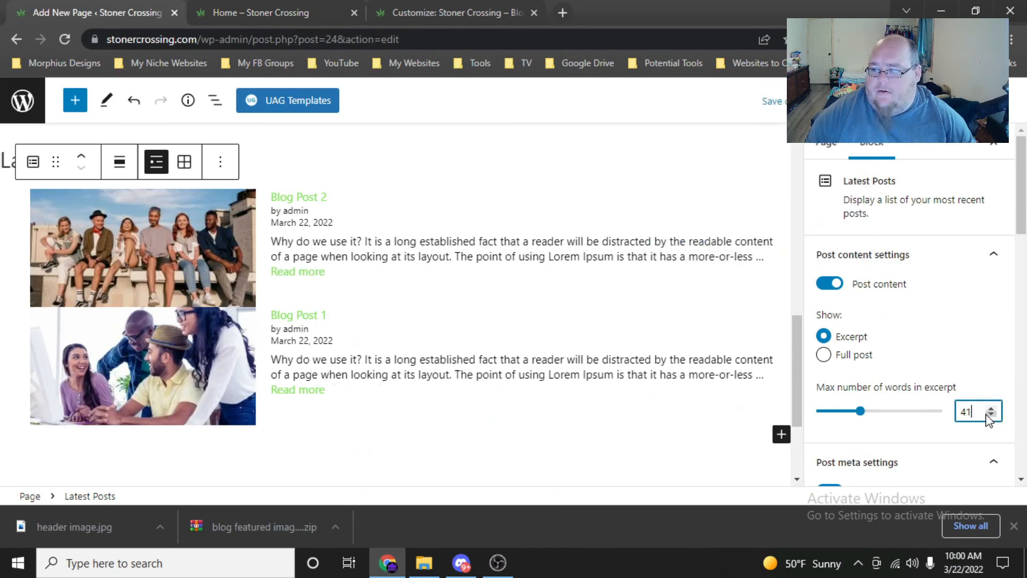
left_click(991, 415)
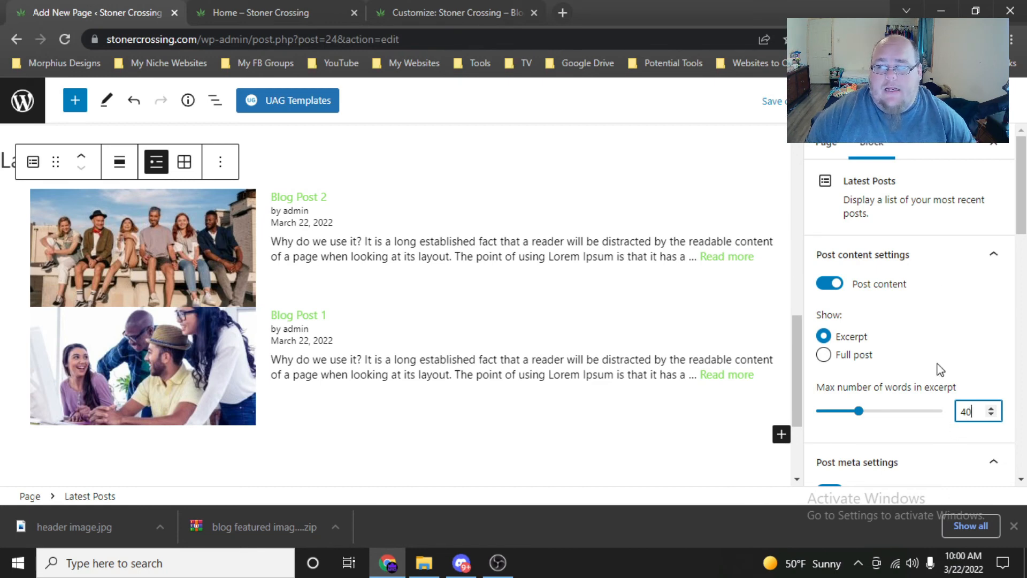
left_click(793, 101)
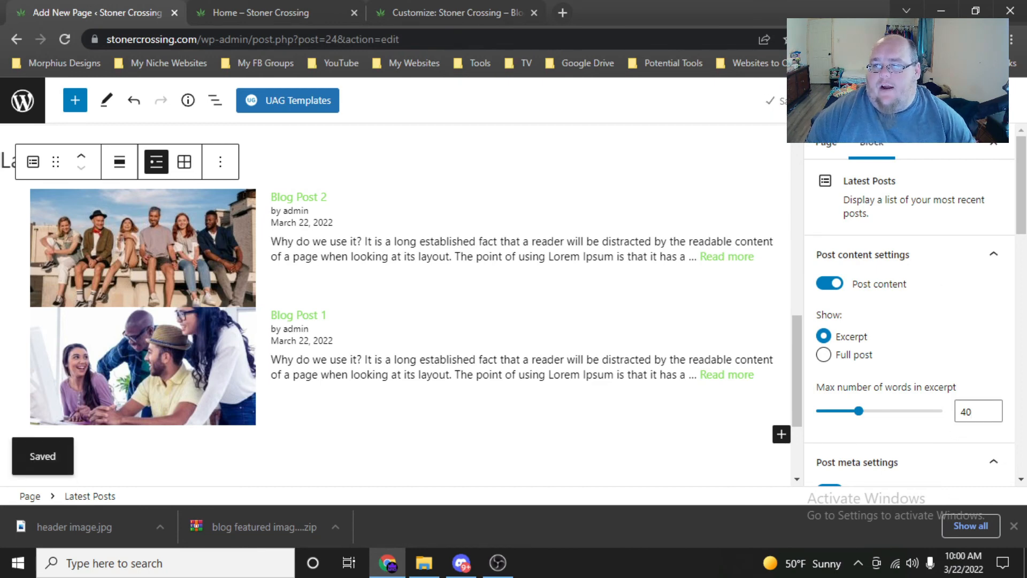
Preview the saved home page in the browser and review its header image, Latest Posts excerpts and Read More links
left_click(843, 101)
left_click(766, 241)
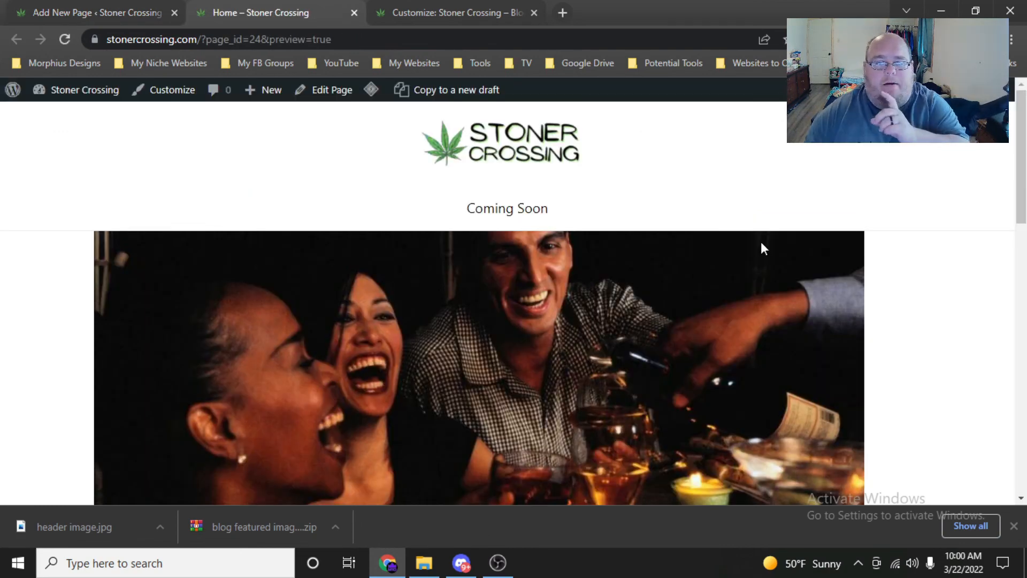
scroll(760, 245, "down", 10)
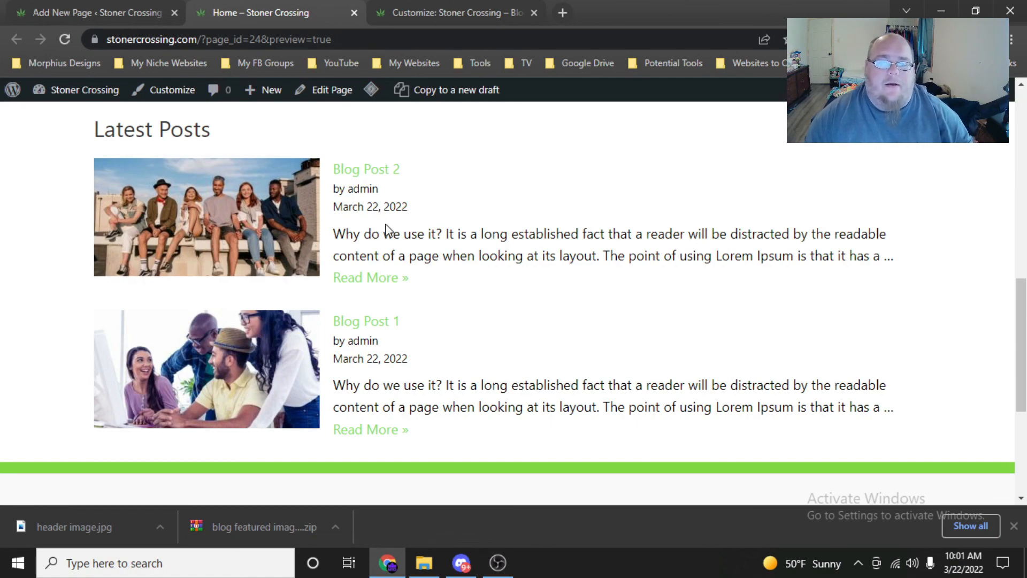
scroll(495, 209, "up", 3)
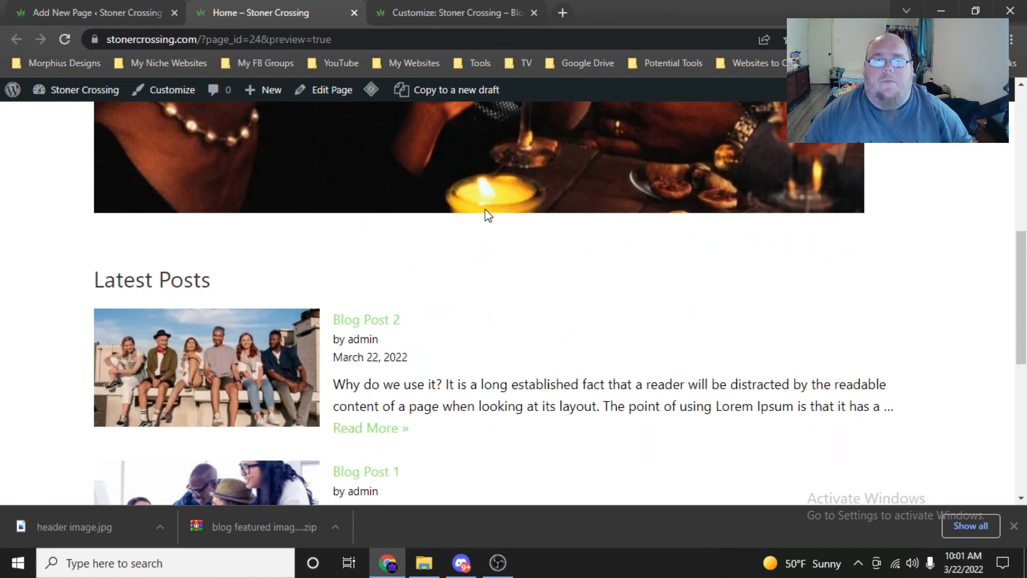
scroll(486, 214, "up", 3)
scroll(485, 209, "up", 5)
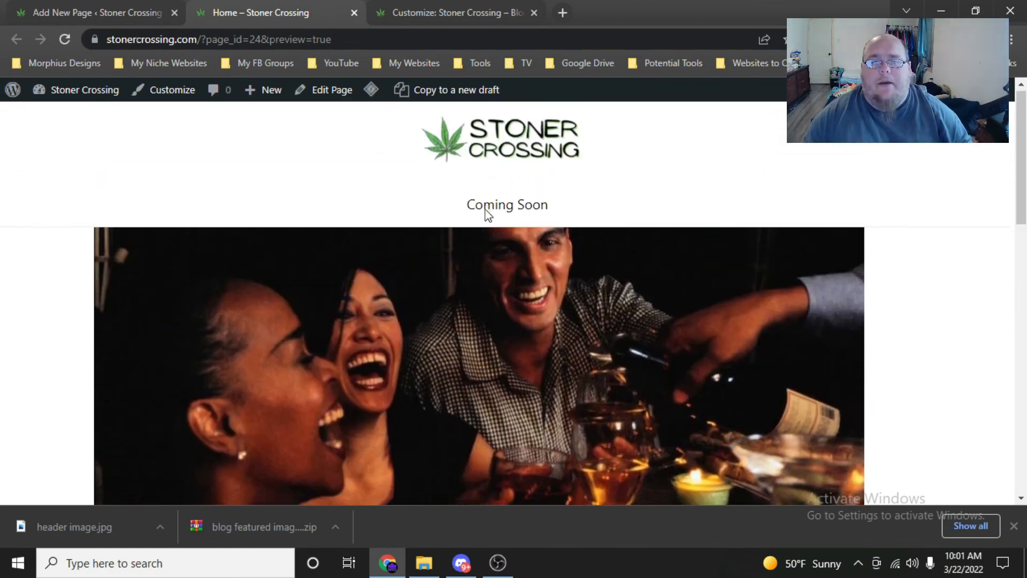
scroll(486, 215, "down", 1)
scroll(487, 214, "down", 7)
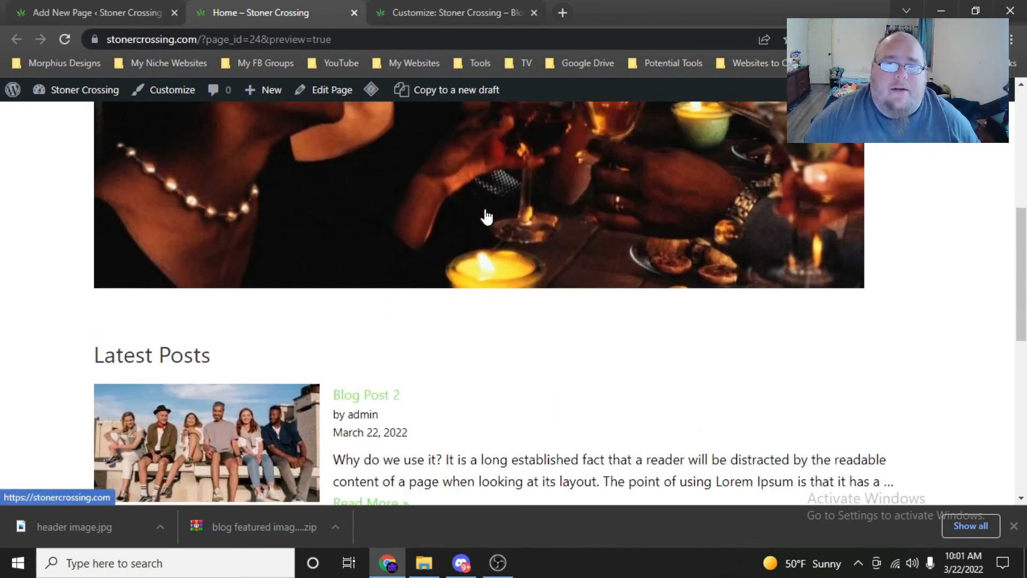